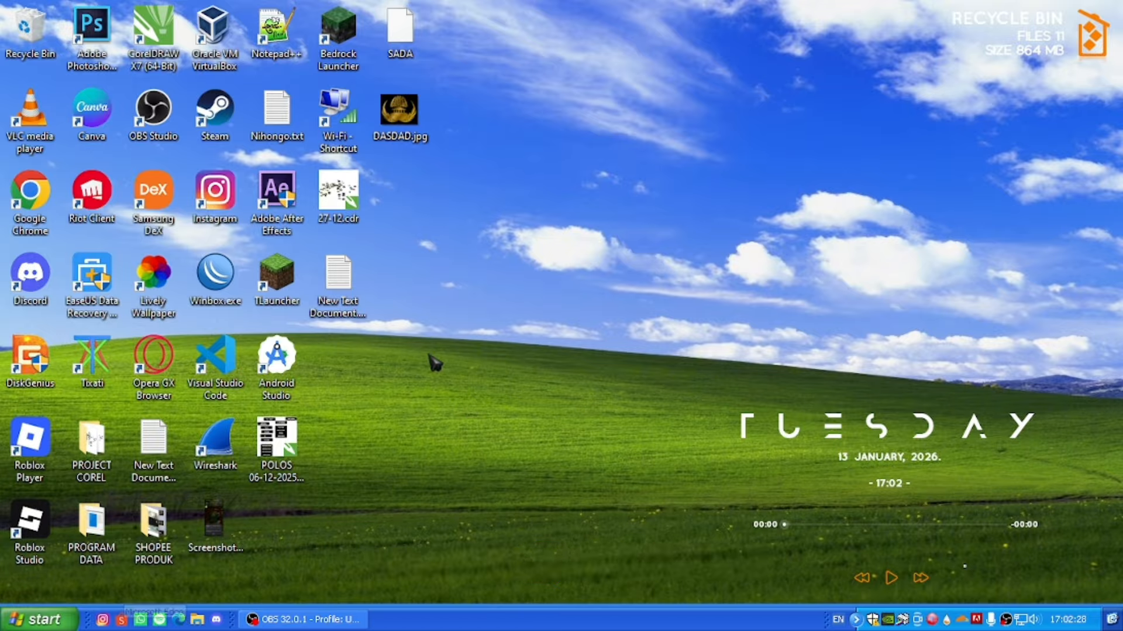
Step: Search the web in Microsoft Edge for "configuration tool office" and open the Office Customization Tool page on config.office.com
{"action": "left_click", "coordinate": [180, 619]}
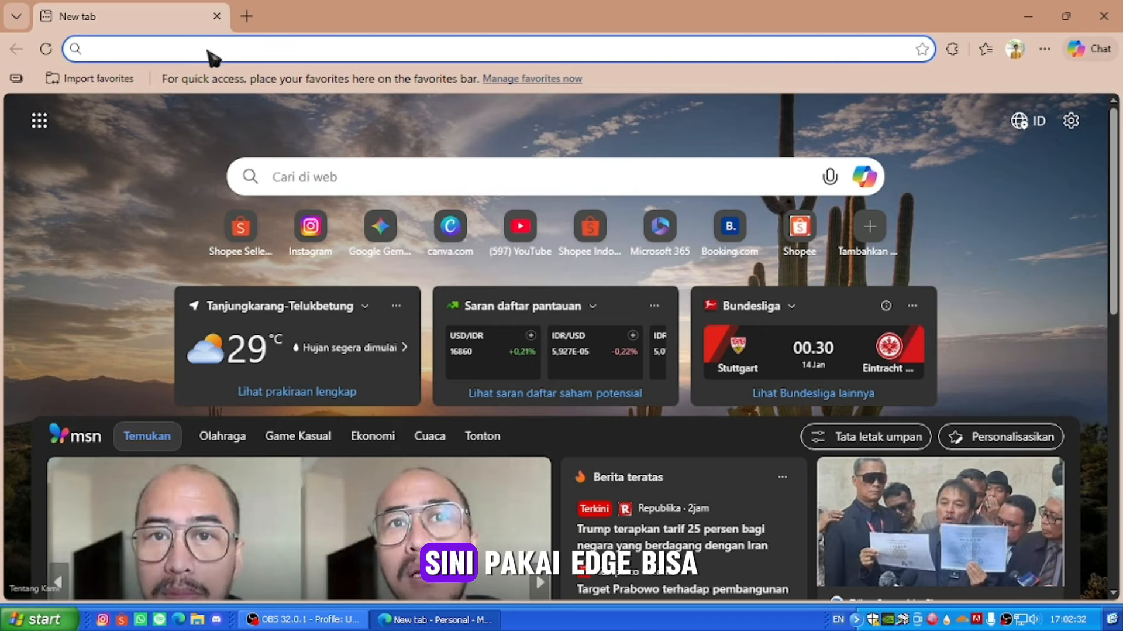
{"action": "left_click", "coordinate": [206, 50]}
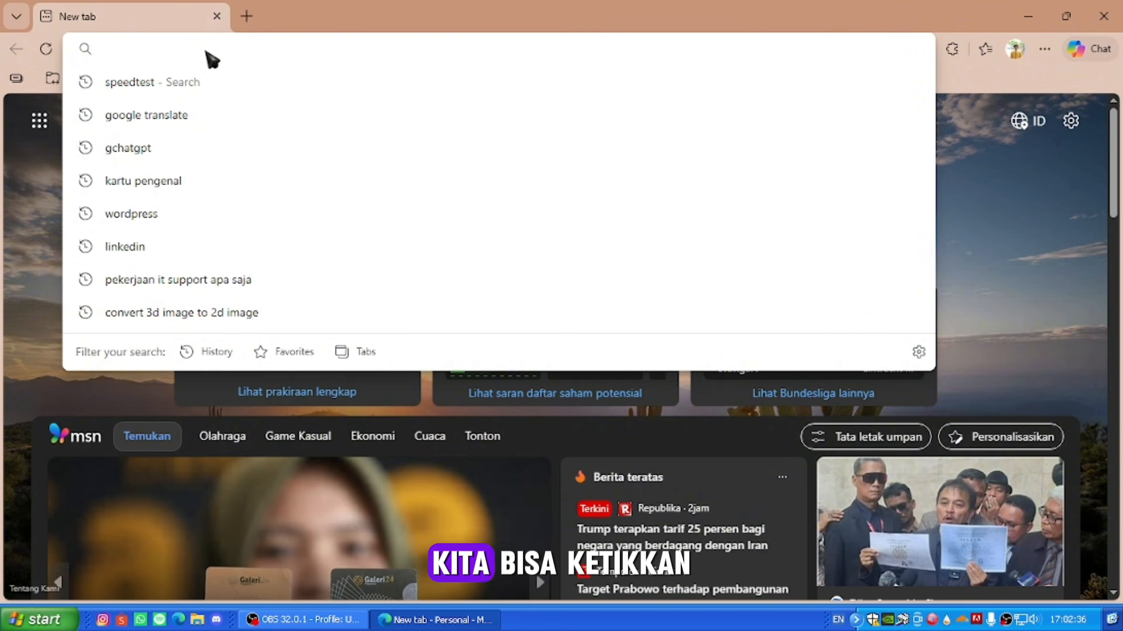
{"action": "type", "text": "configurati"}
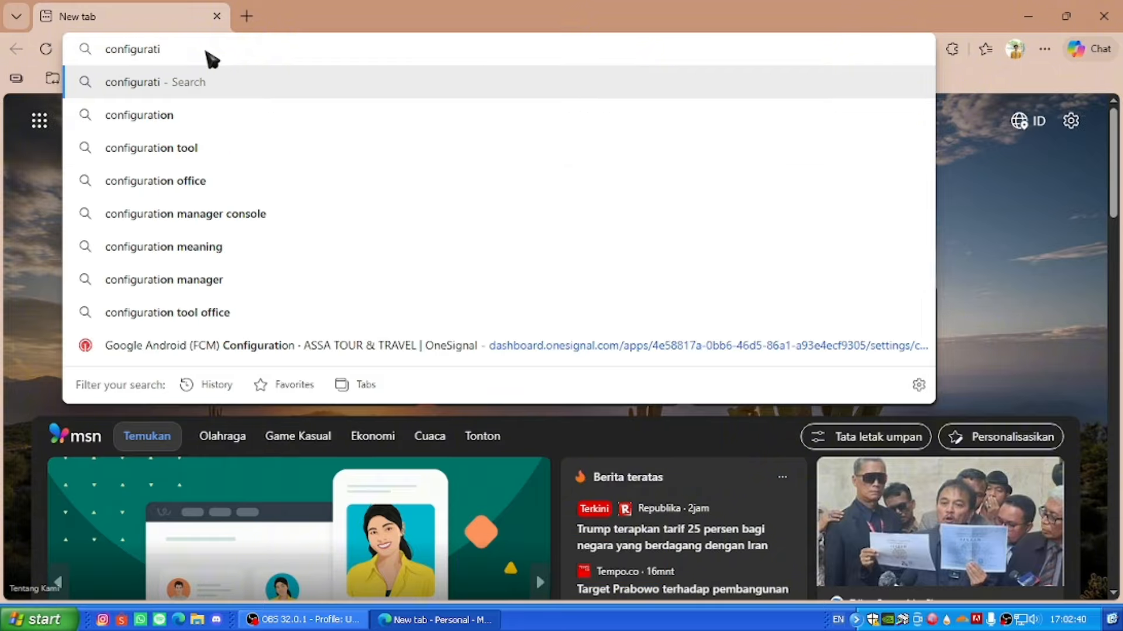
{"action": "type", "text": "obn tool"}
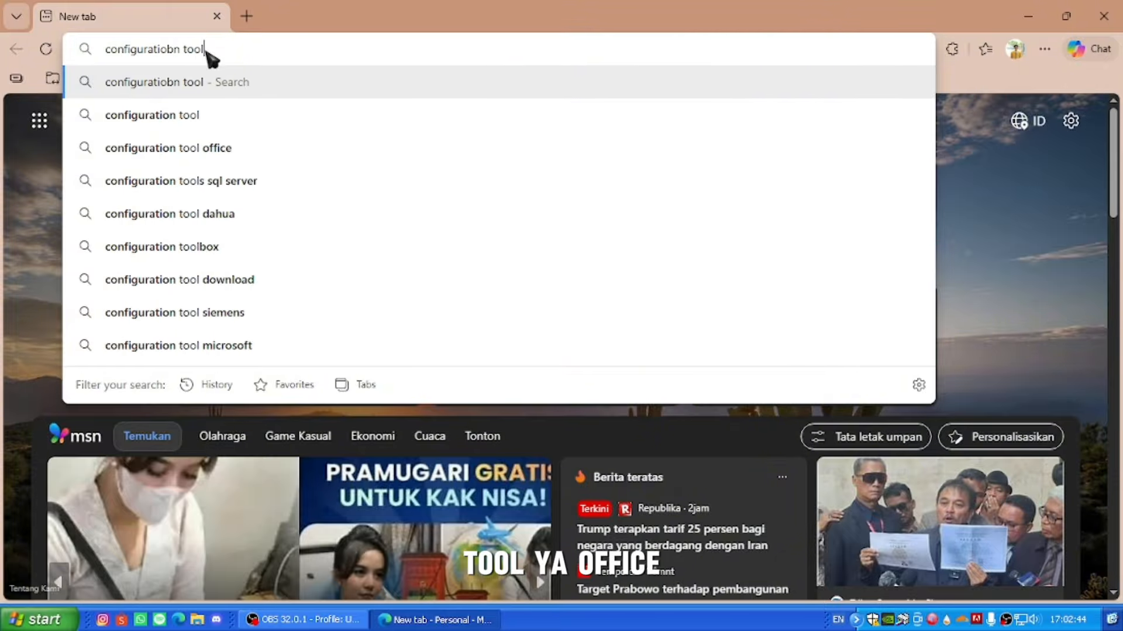
{"action": "type", "text": " office"}
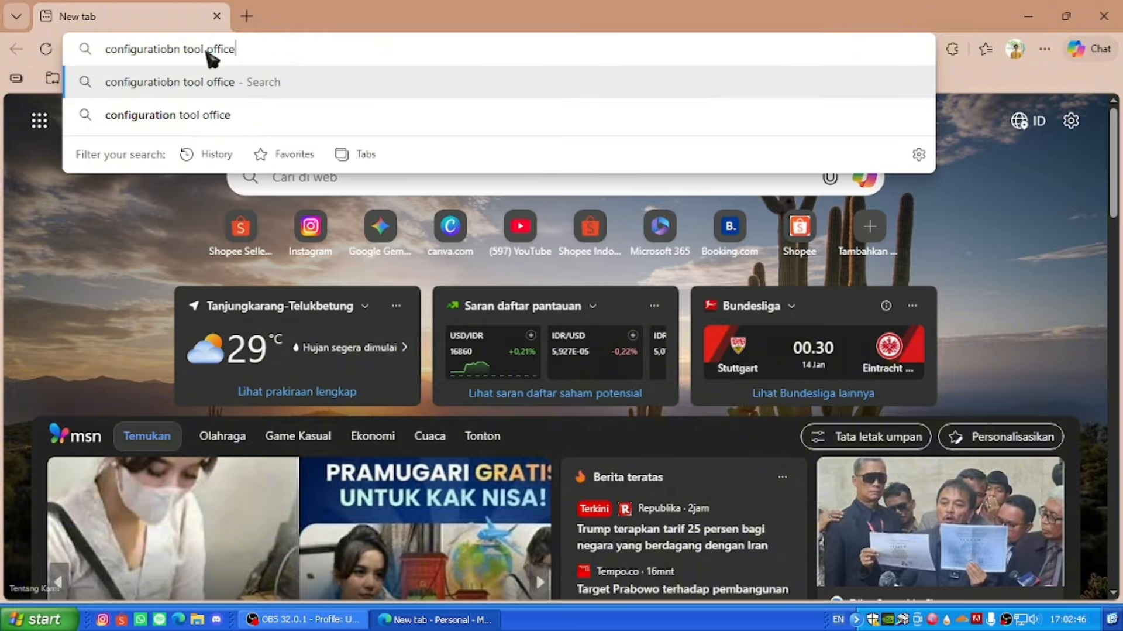
{"action": "left_click", "coordinate": [225, 114]}
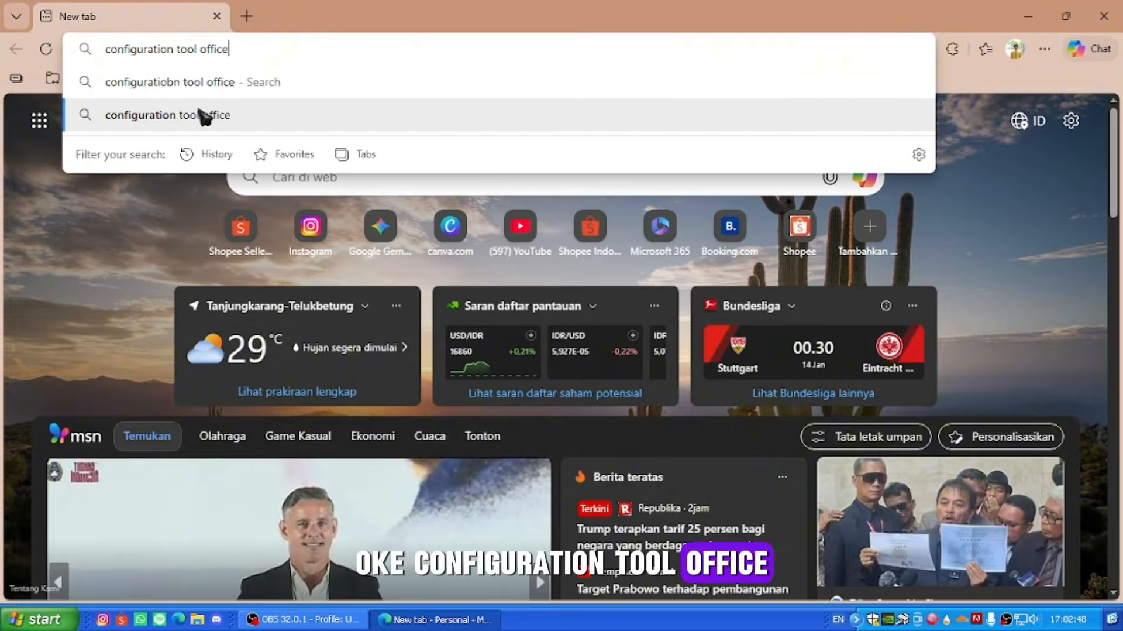
{"action": "scroll", "coordinate": [290, 225], "scroll_direction": "down", "scroll_amount": 7}
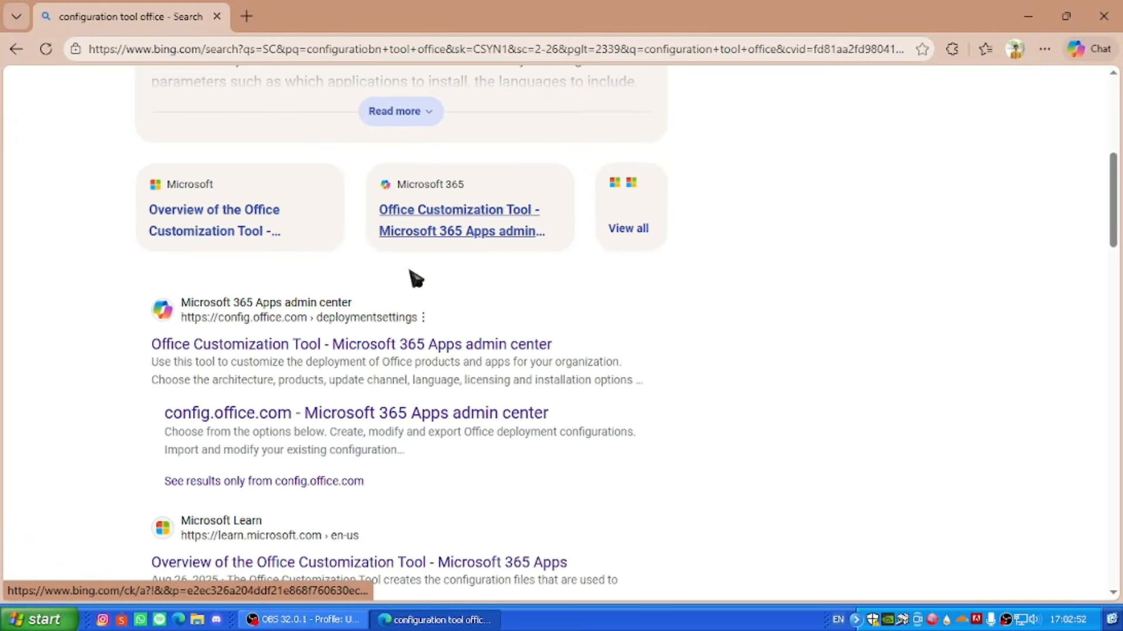
{"action": "left_click", "coordinate": [256, 350]}
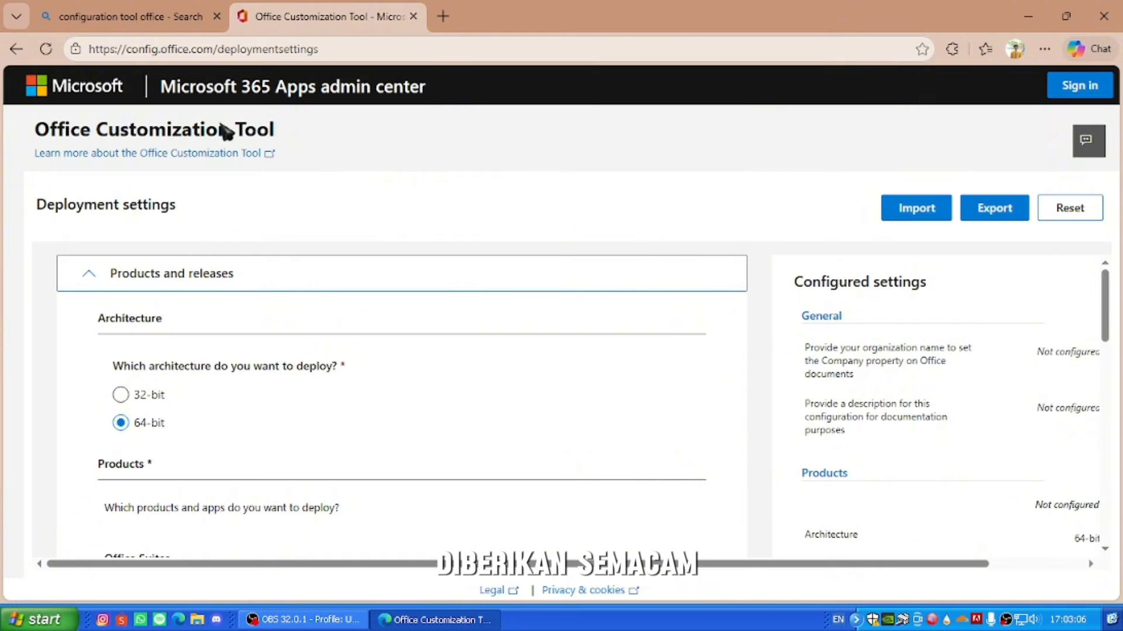
Step: Review the architecture question and its 32-bit and 64-bit options under Products and releases
{"action": "scroll", "coordinate": [160, 268], "scroll_direction": "down", "scroll_amount": 1}
{"action": "scroll", "coordinate": [281, 275], "scroll_direction": "up", "scroll_amount": 1}
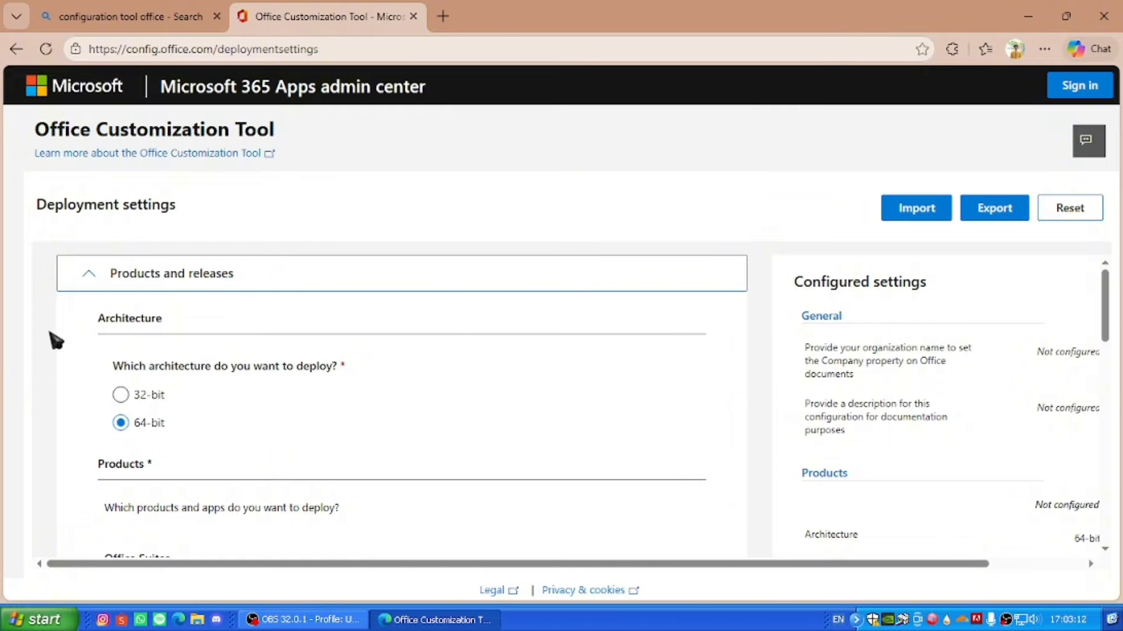
{"action": "scroll", "coordinate": [53, 328], "scroll_direction": "down", "scroll_amount": 1}
{"action": "scroll", "coordinate": [98, 316], "scroll_direction": "up", "scroll_amount": 1}
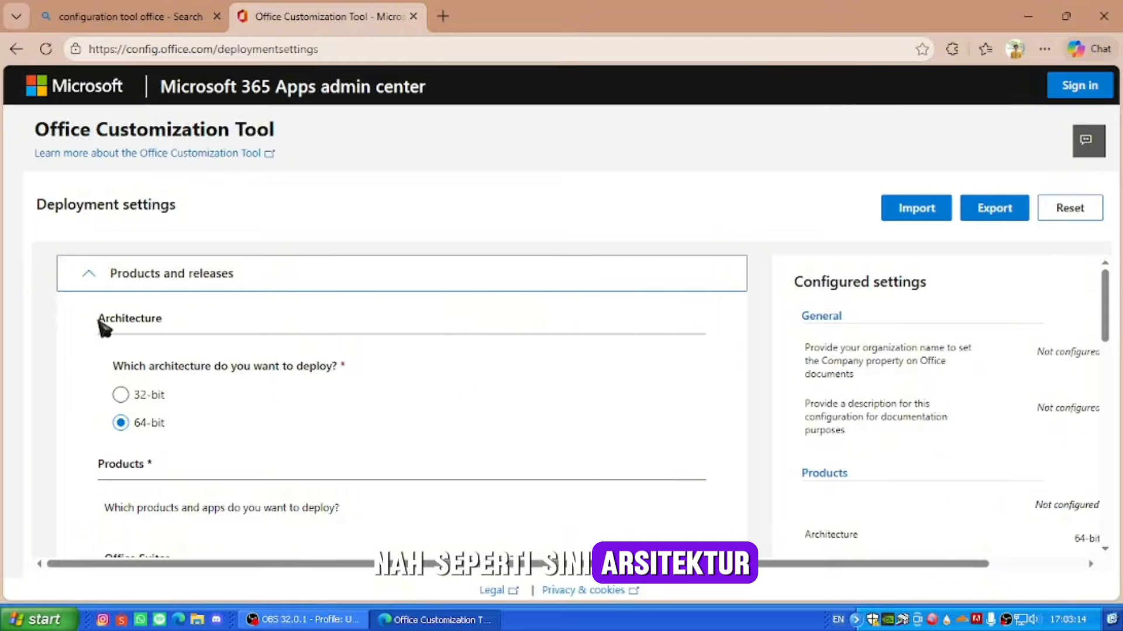
{"action": "left_click_drag", "start_coordinate": [100, 317], "coordinate": [164, 323]}
{"action": "left_click", "coordinate": [193, 338]}
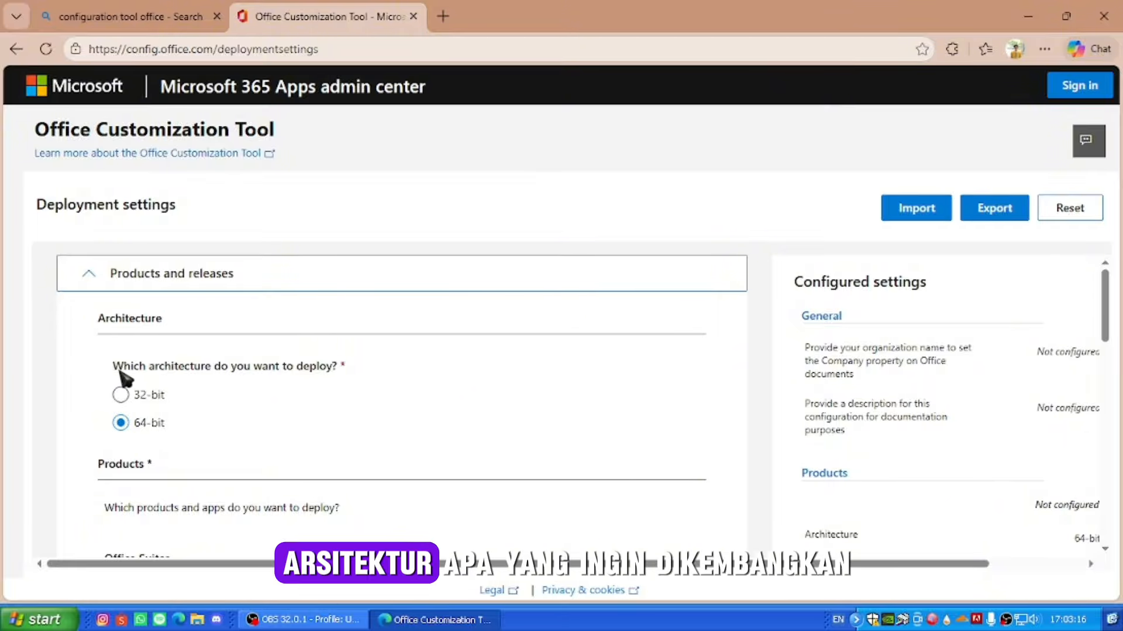
{"action": "left_click_drag", "start_coordinate": [116, 368], "coordinate": [344, 377]}
{"action": "left_click", "coordinate": [344, 378]}
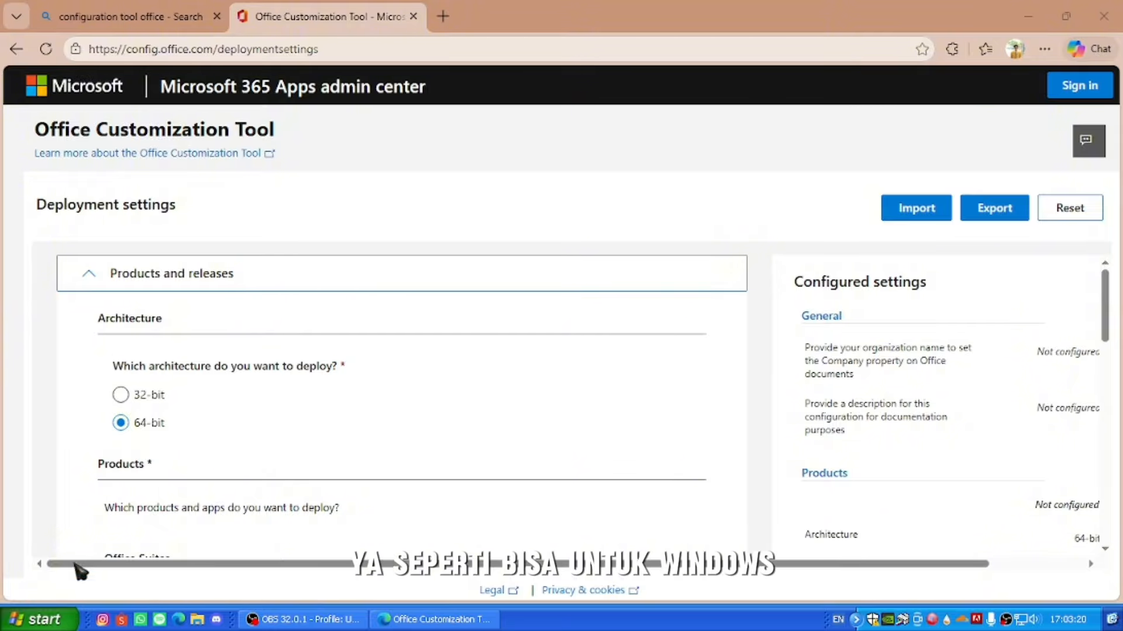
Step: Open the Windows System settings to display the About page for this PC
{"action": "left_click", "coordinate": [38, 618]}
{"action": "left_click", "coordinate": [441, 370]}
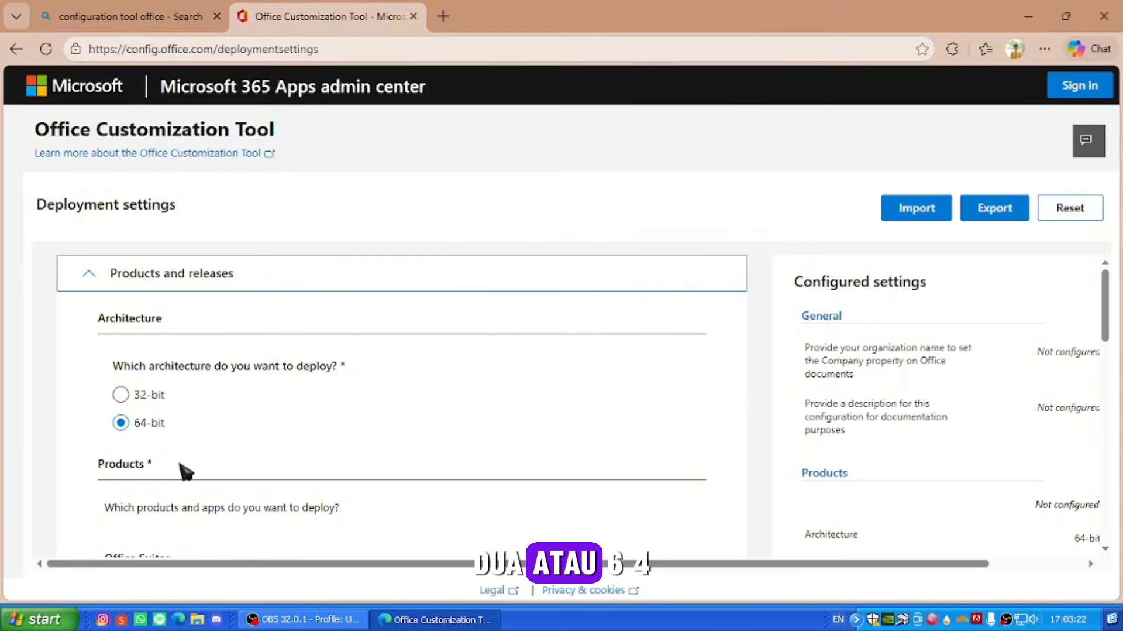
{"action": "left_click", "coordinate": [61, 623]}
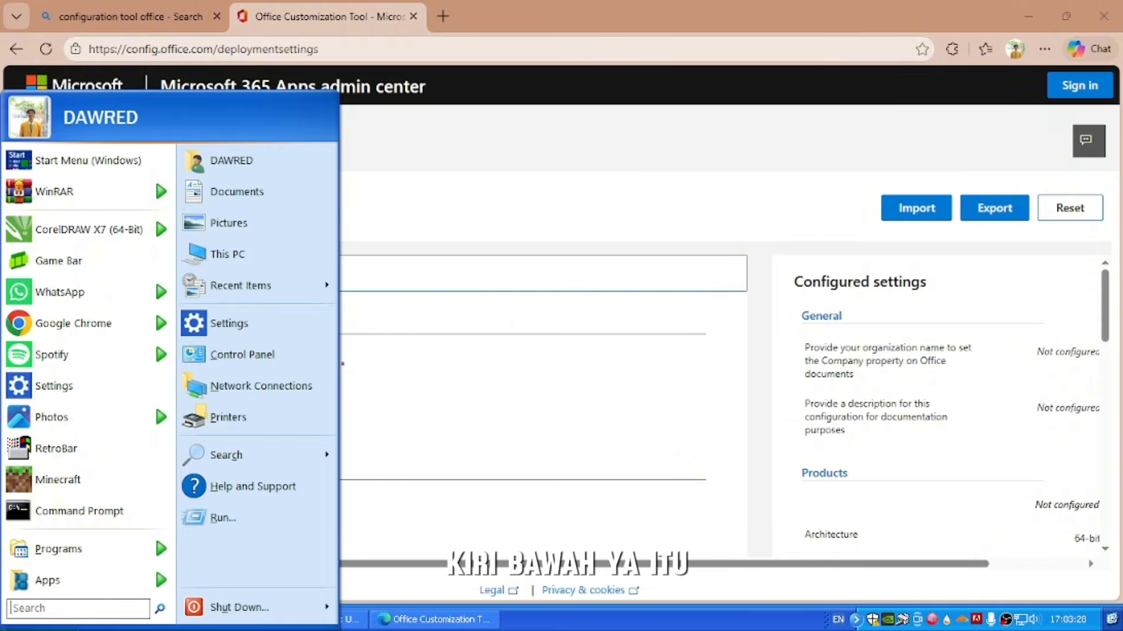
{"action": "left_click", "coordinate": [21, 628]}
{"action": "right_click", "coordinate": [21, 626]}
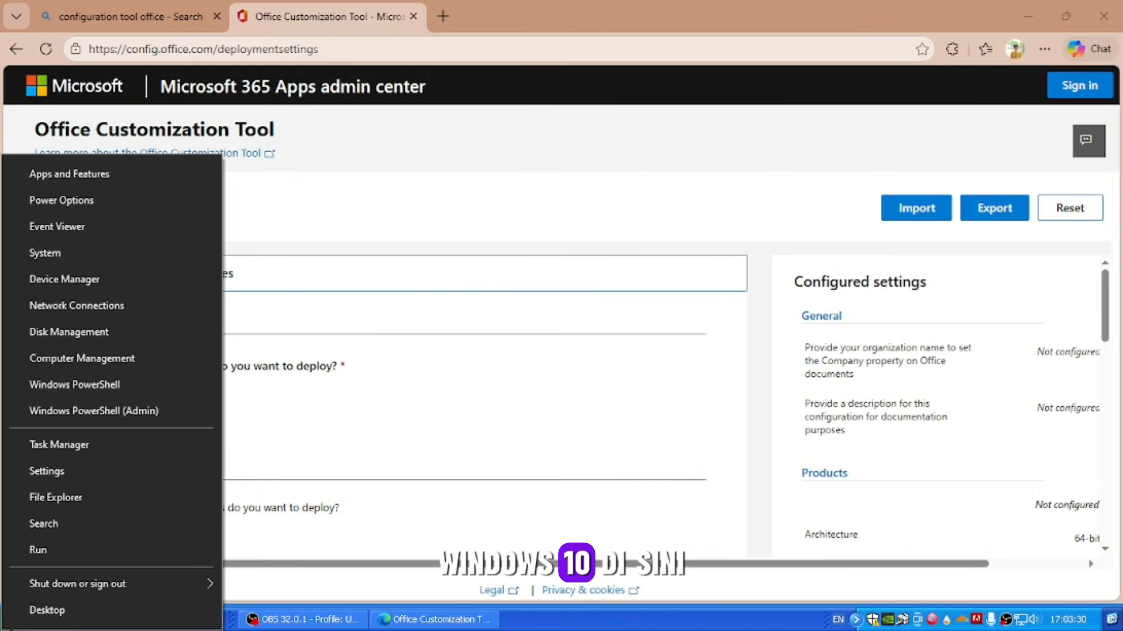
{"action": "left_click", "coordinate": [94, 253]}
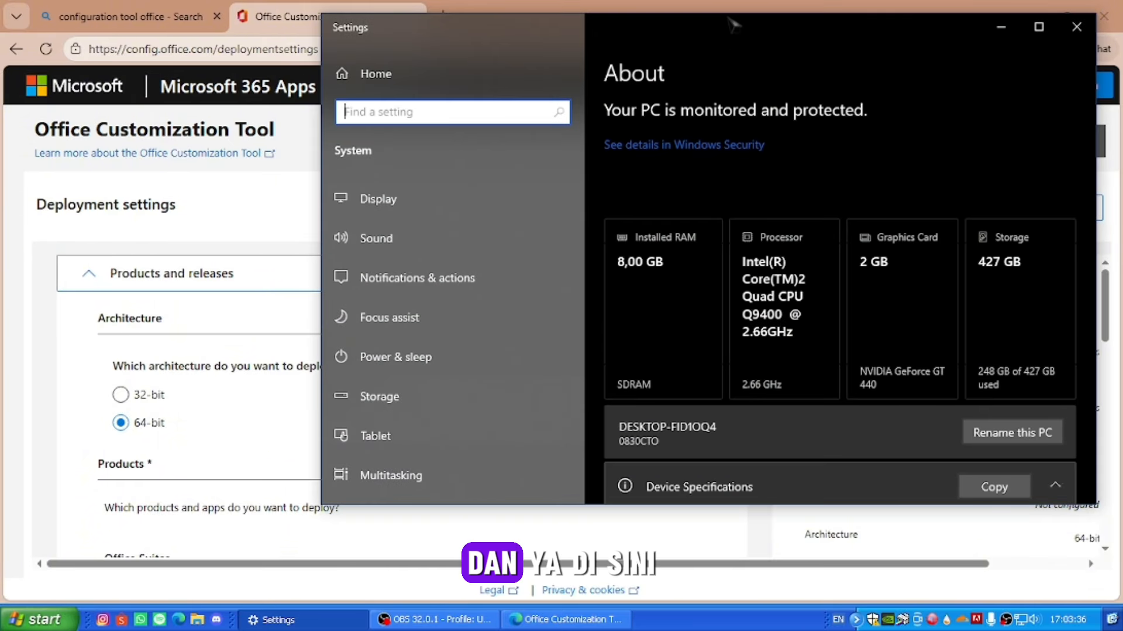
Step: Check the System Type in the device specifications, then close the Settings window
{"action": "left_click_drag", "start_coordinate": [733, 25], "coordinate": [578, 23]}
{"action": "scroll", "coordinate": [736, 205], "scroll_direction": "down", "scroll_amount": 3}
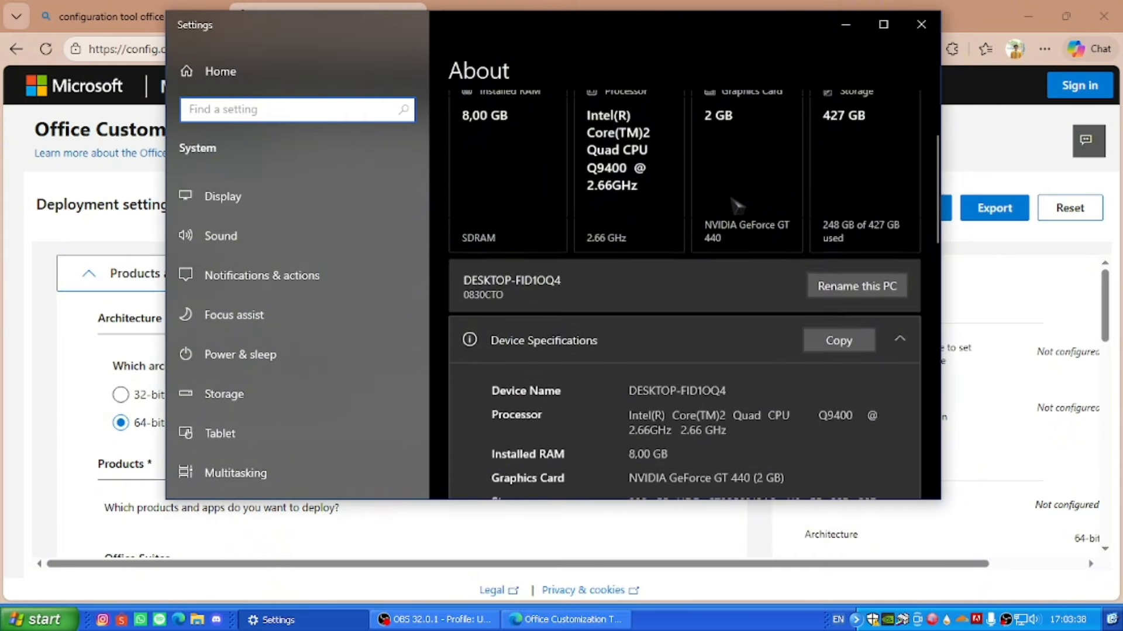
{"action": "scroll", "coordinate": [736, 205], "scroll_direction": "down", "scroll_amount": 4}
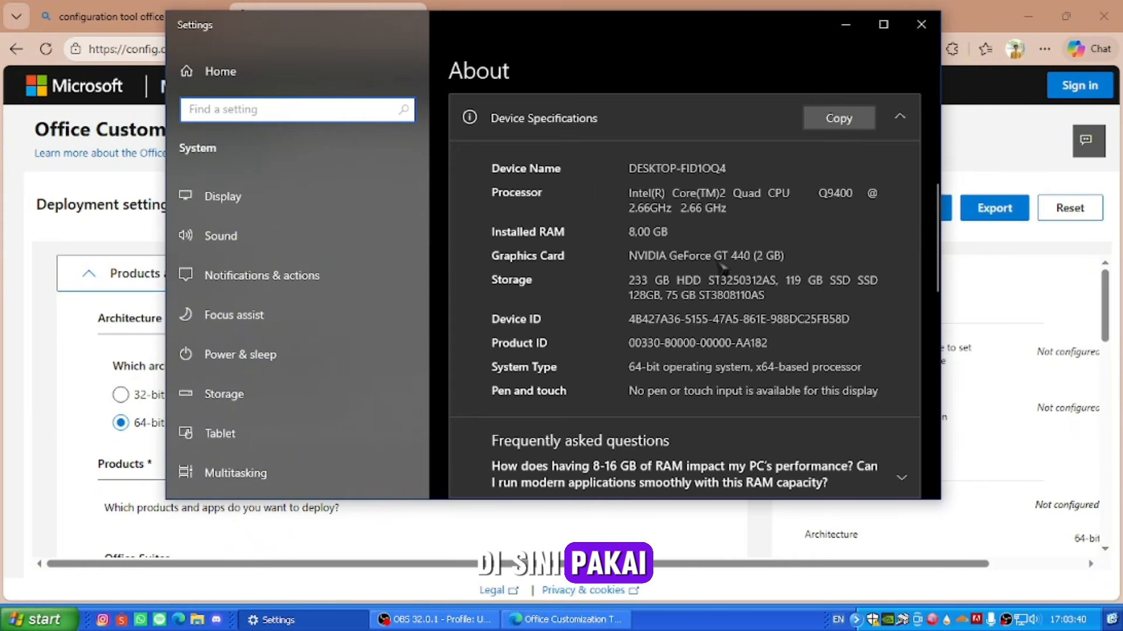
{"action": "scroll", "coordinate": [724, 267], "scroll_direction": "down", "scroll_amount": 1}
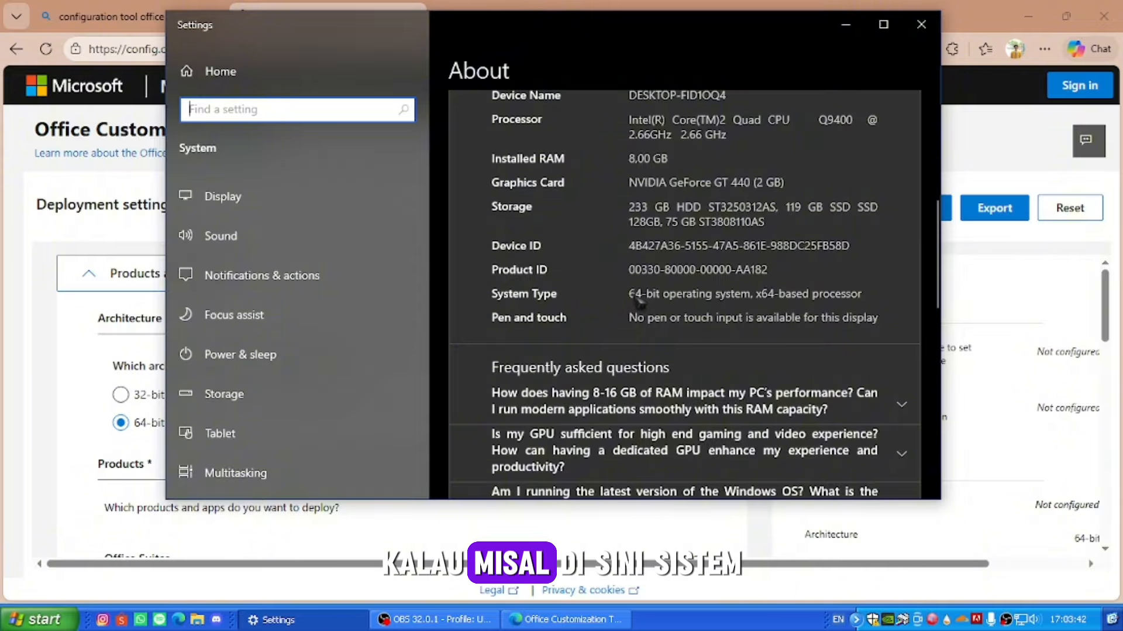
{"action": "left_click", "coordinate": [670, 301]}
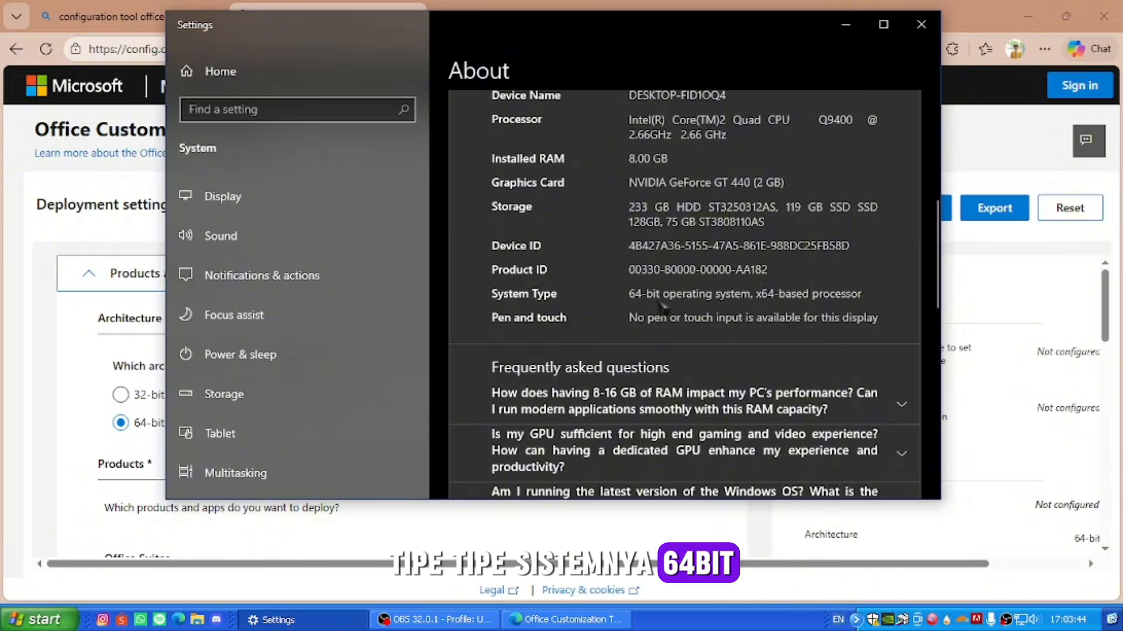
{"action": "left_click_drag", "start_coordinate": [314, 35], "coordinate": [458, 50]}
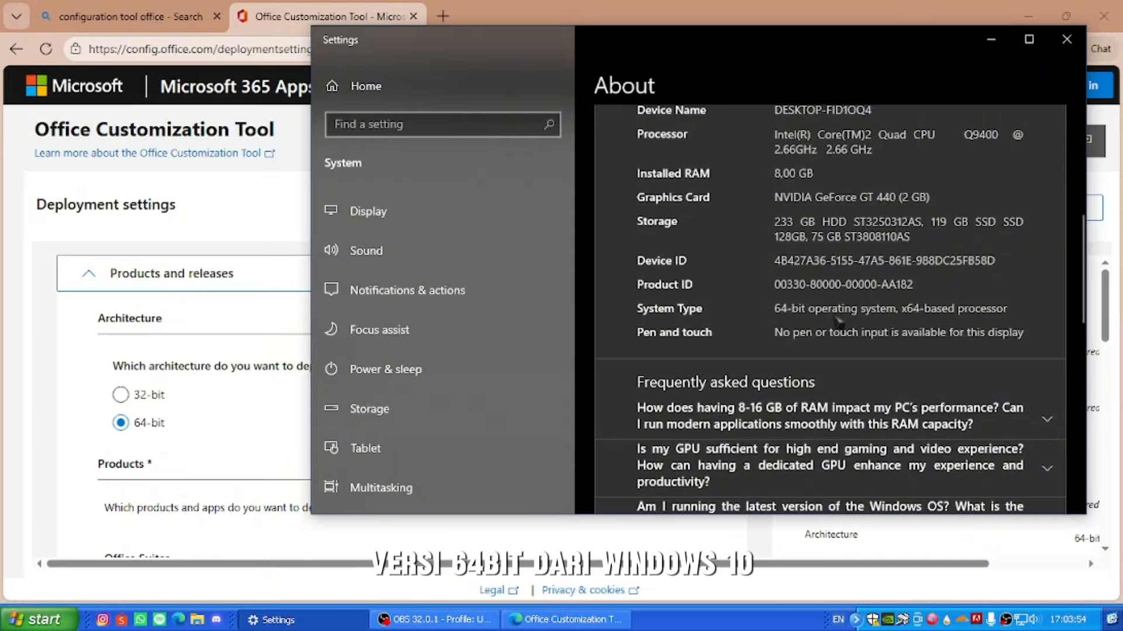
{"action": "left_click", "coordinate": [1068, 41]}
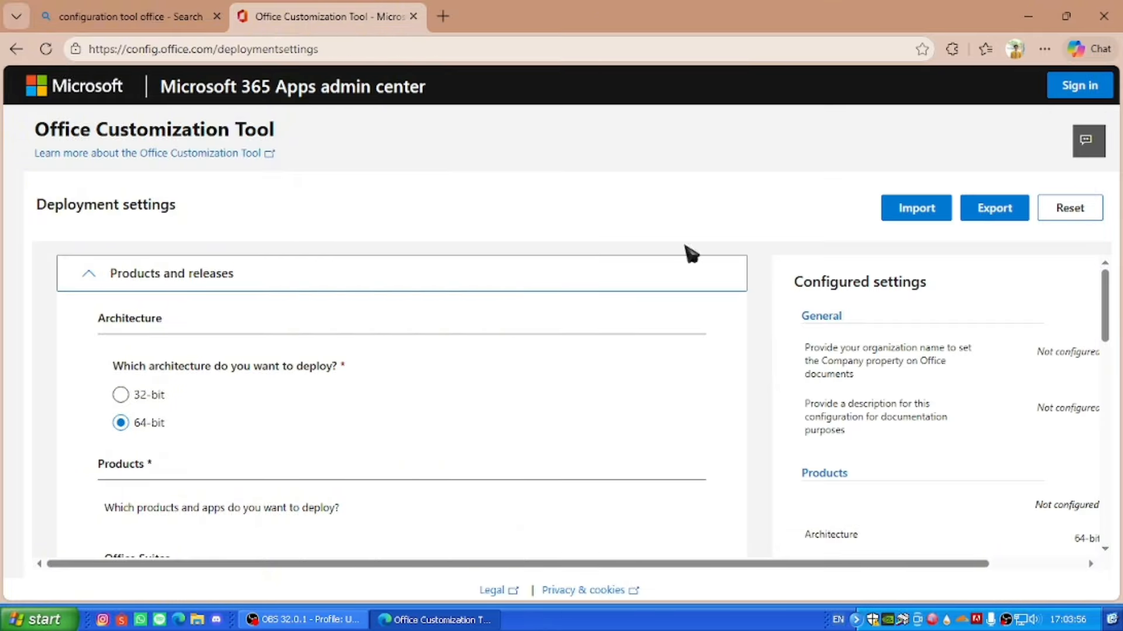
Step: Choose Office LTSC Professional Plus 2021 - Volume License as the Office suite to deploy
{"action": "scroll", "coordinate": [208, 336], "scroll_direction": "down", "scroll_amount": 1}
{"action": "scroll", "coordinate": [208, 336], "scroll_direction": "down", "scroll_amount": 3}
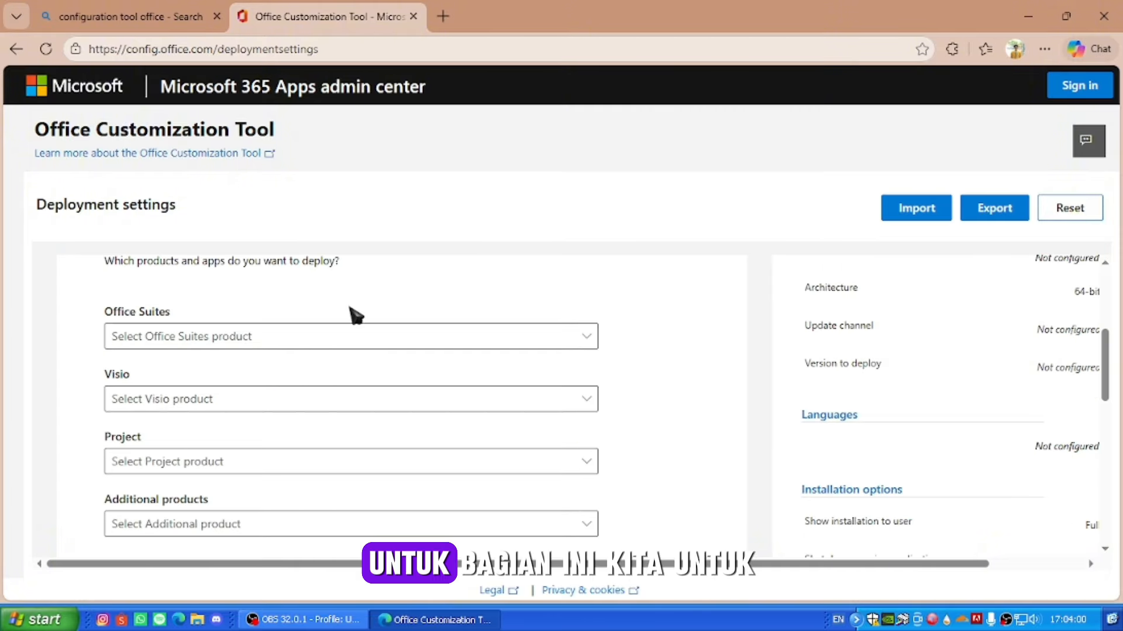
{"action": "left_click", "coordinate": [578, 342]}
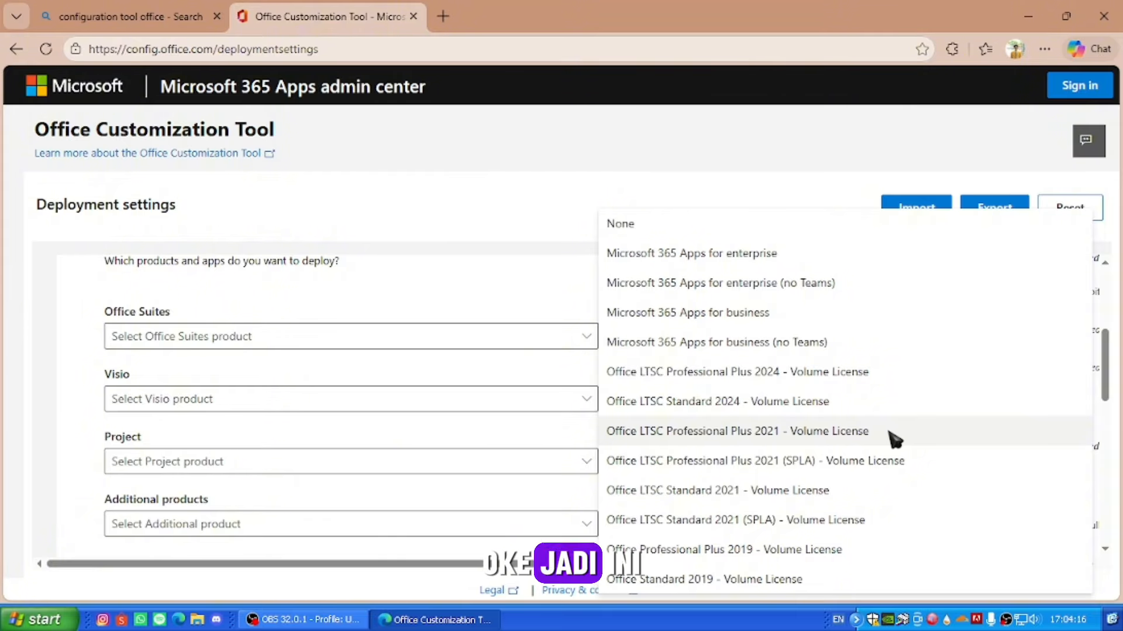
{"action": "left_click", "coordinate": [894, 438]}
Step: Exclude OneNote, Access, Outlook (classic), Publisher and OneDrive Desktop from the apps being deployed
{"action": "scroll", "coordinate": [527, 340], "scroll_direction": "down", "scroll_amount": 2}
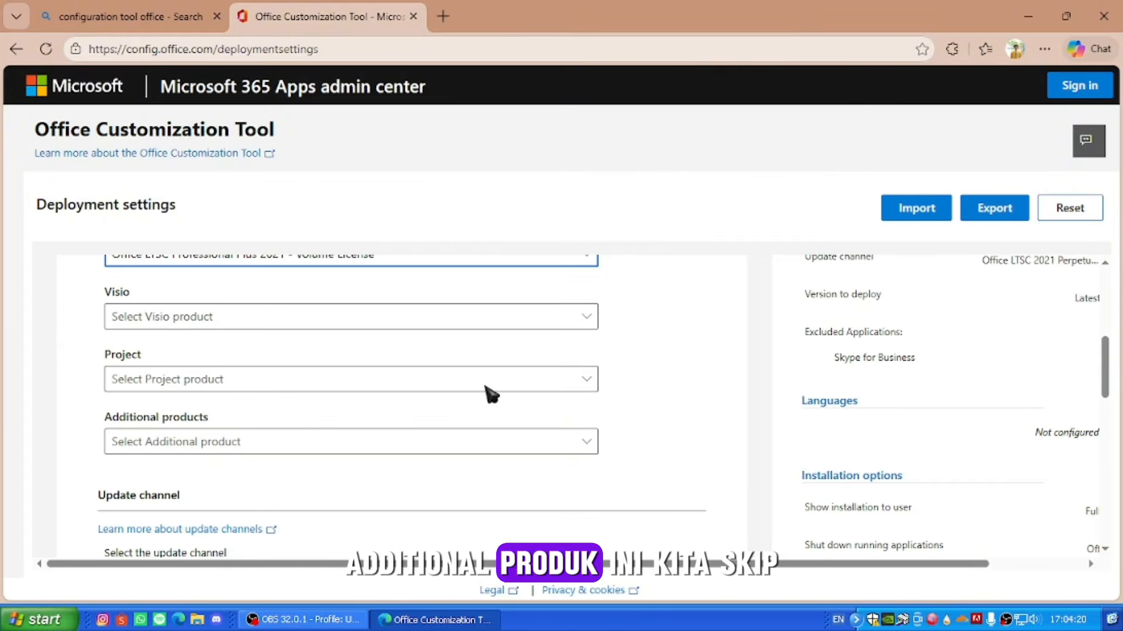
{"action": "scroll", "coordinate": [491, 393], "scroll_direction": "down", "scroll_amount": 5}
{"action": "scroll", "coordinate": [395, 364], "scroll_direction": "down", "scroll_amount": 2}
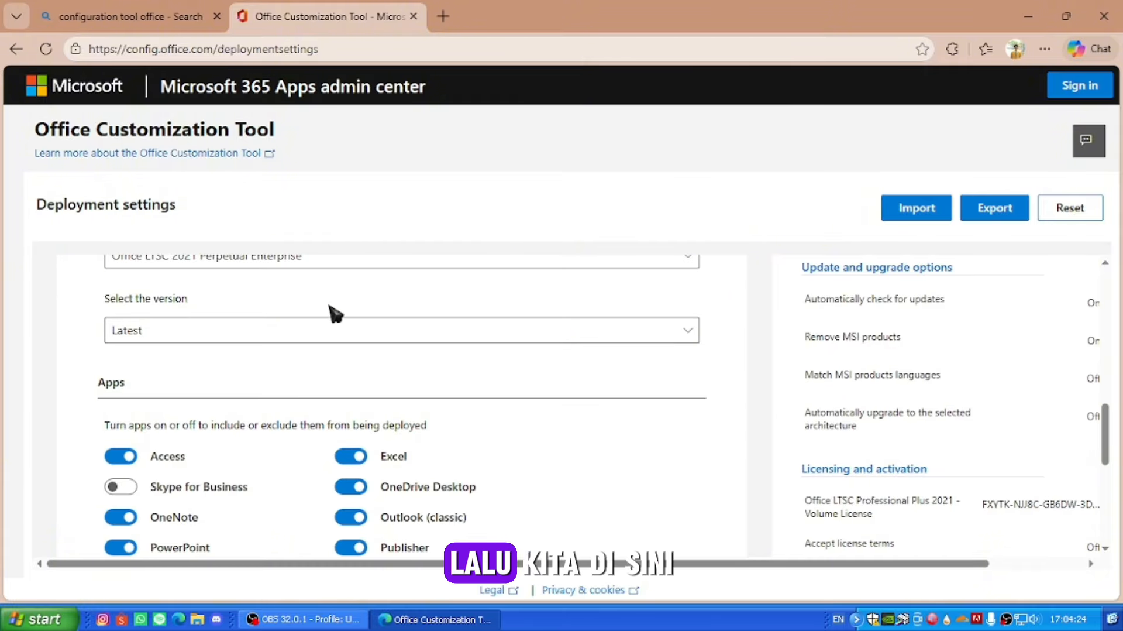
{"action": "scroll", "coordinate": [319, 320], "scroll_direction": "down", "scroll_amount": 2}
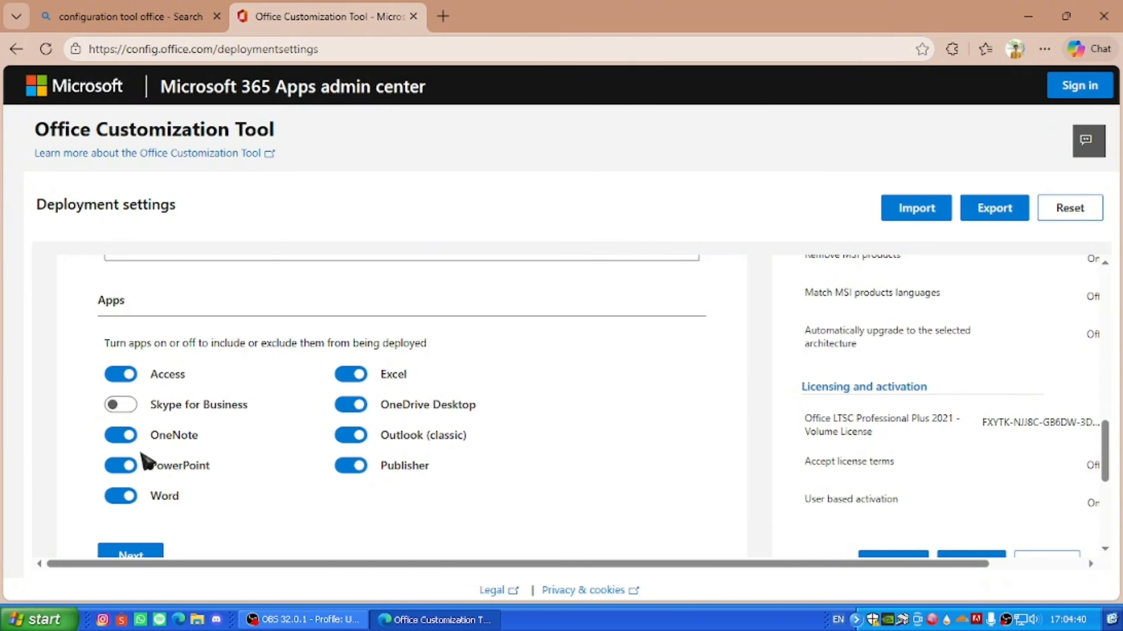
{"action": "left_click", "coordinate": [124, 436]}
{"action": "left_click", "coordinate": [129, 377]}
{"action": "left_click", "coordinate": [368, 436]}
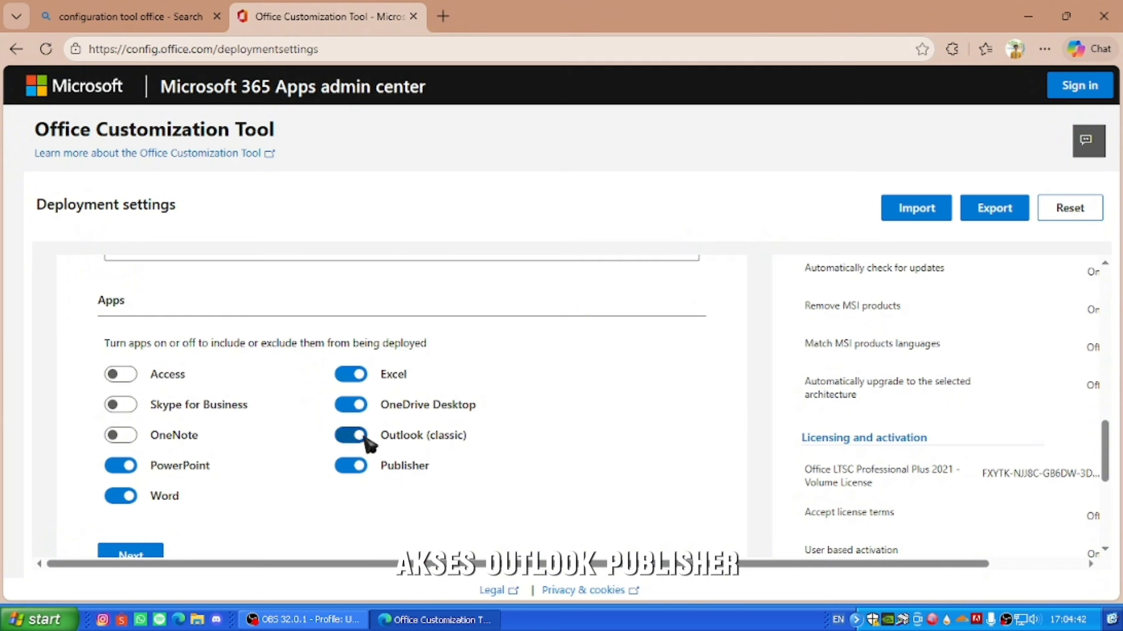
{"action": "left_click", "coordinate": [367, 466]}
{"action": "left_click", "coordinate": [353, 406]}
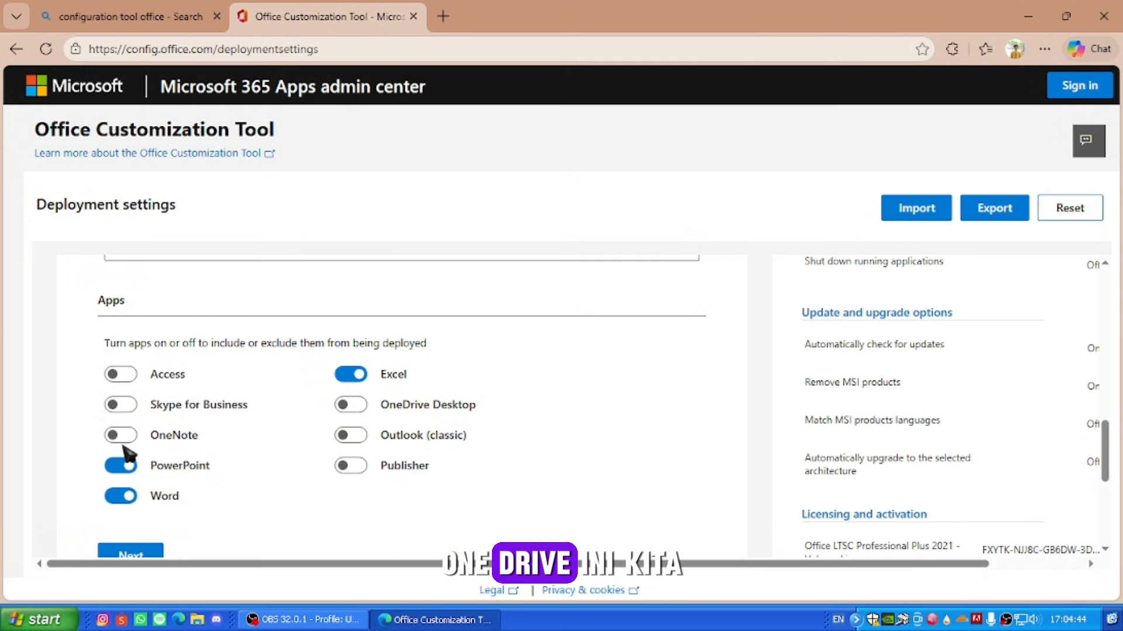
Step: Proceed to the Language section and set the primary language to English (United States)
{"action": "scroll", "coordinate": [485, 351], "scroll_direction": "down", "scroll_amount": 5}
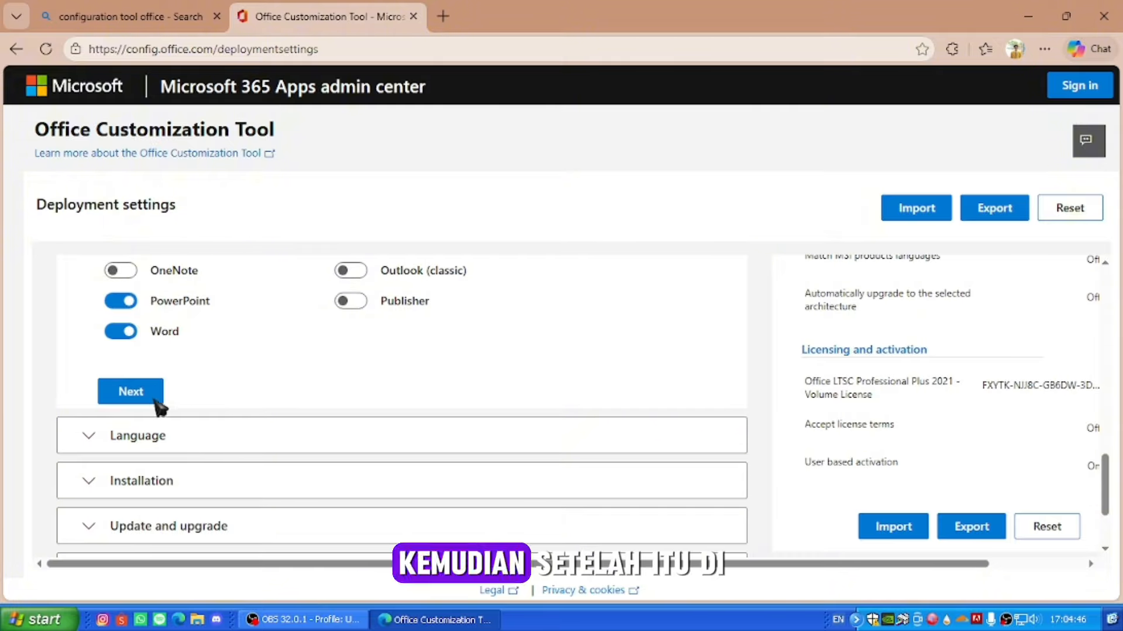
{"action": "left_click", "coordinate": [91, 354]}
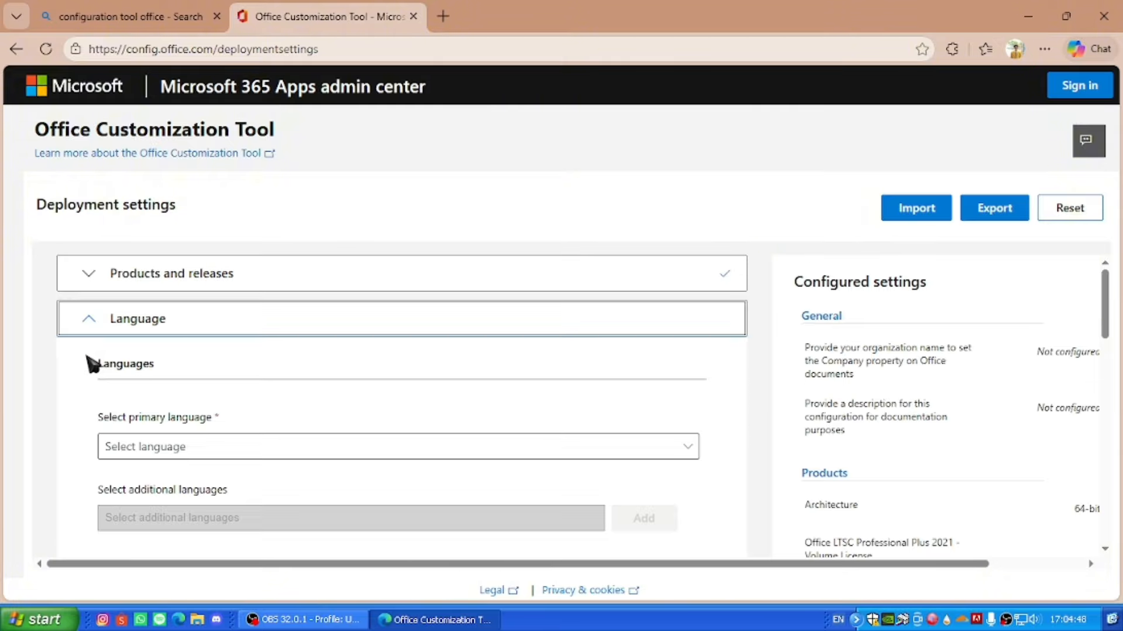
{"action": "scroll", "coordinate": [215, 393], "scroll_direction": "down", "scroll_amount": 2}
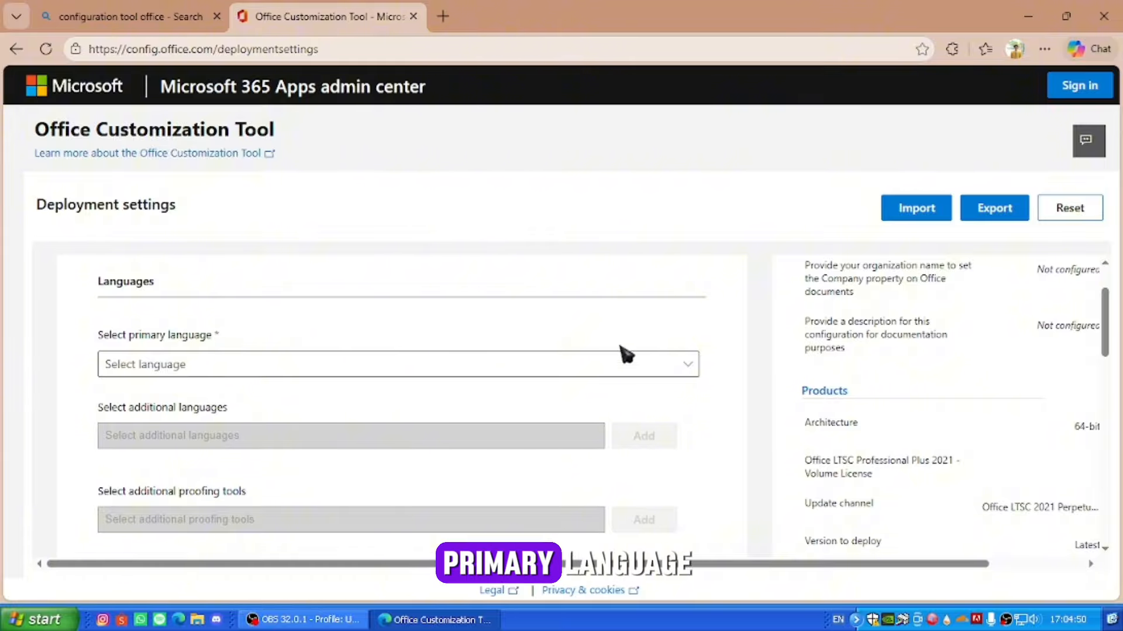
{"action": "left_click", "coordinate": [691, 366]}
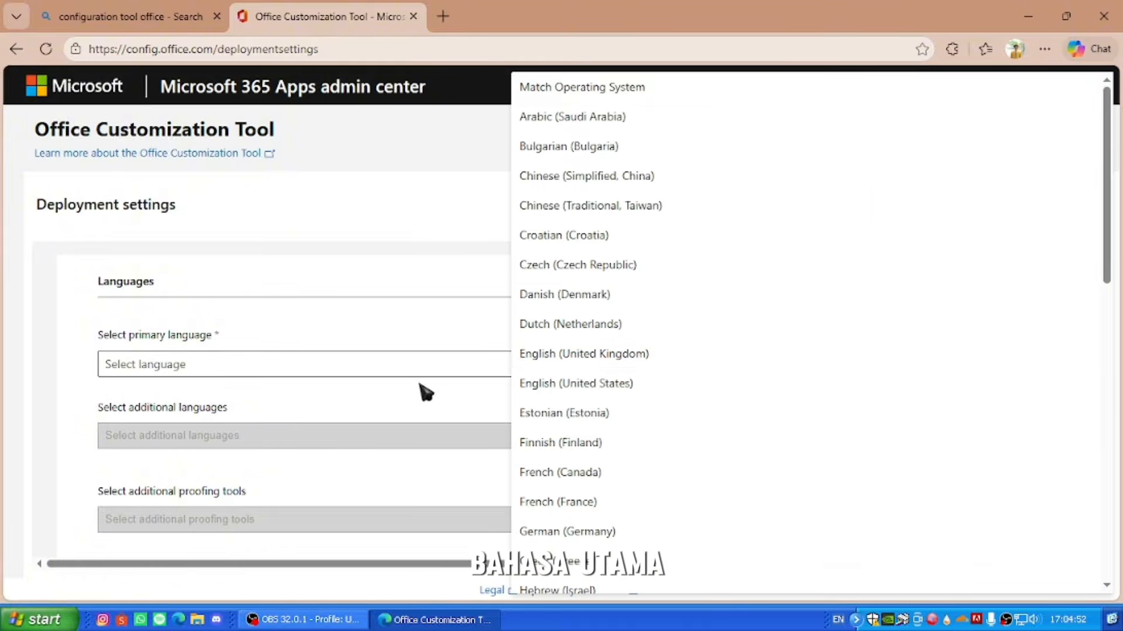
{"action": "scroll", "coordinate": [712, 188], "scroll_direction": "down", "scroll_amount": 3}
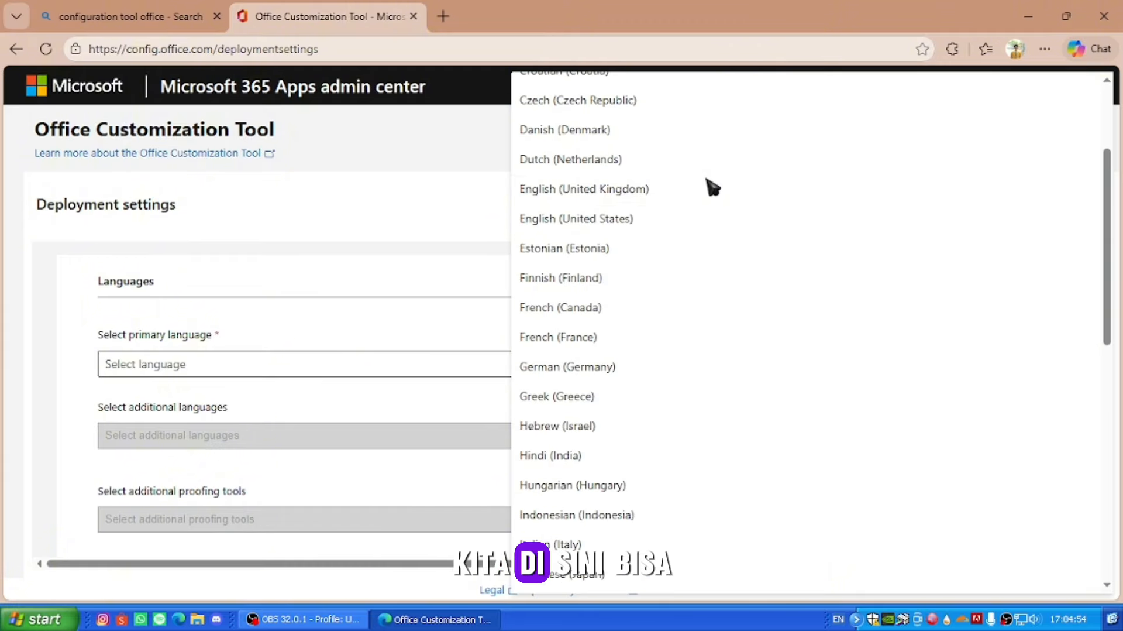
{"action": "left_click", "coordinate": [631, 221]}
{"action": "scroll", "coordinate": [677, 408], "scroll_direction": "down", "scroll_amount": 3}
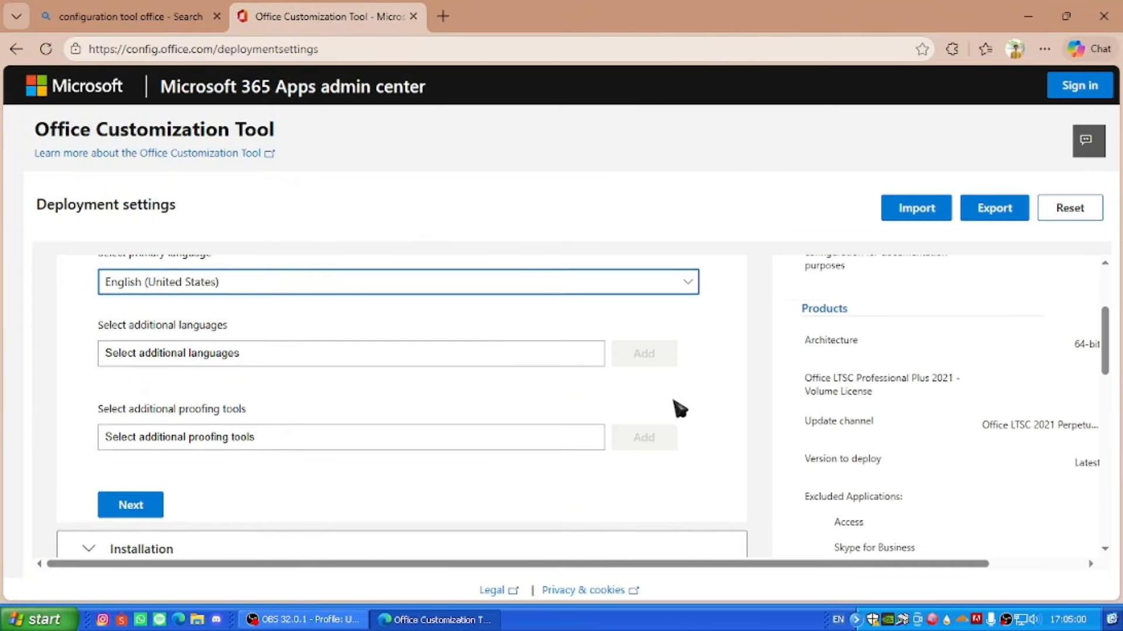
Step: Go through the Installation, Update and upgrade, and Licensing and activation sections, keeping their default settings
{"action": "scroll", "coordinate": [644, 406], "scroll_direction": "up", "scroll_amount": 2}
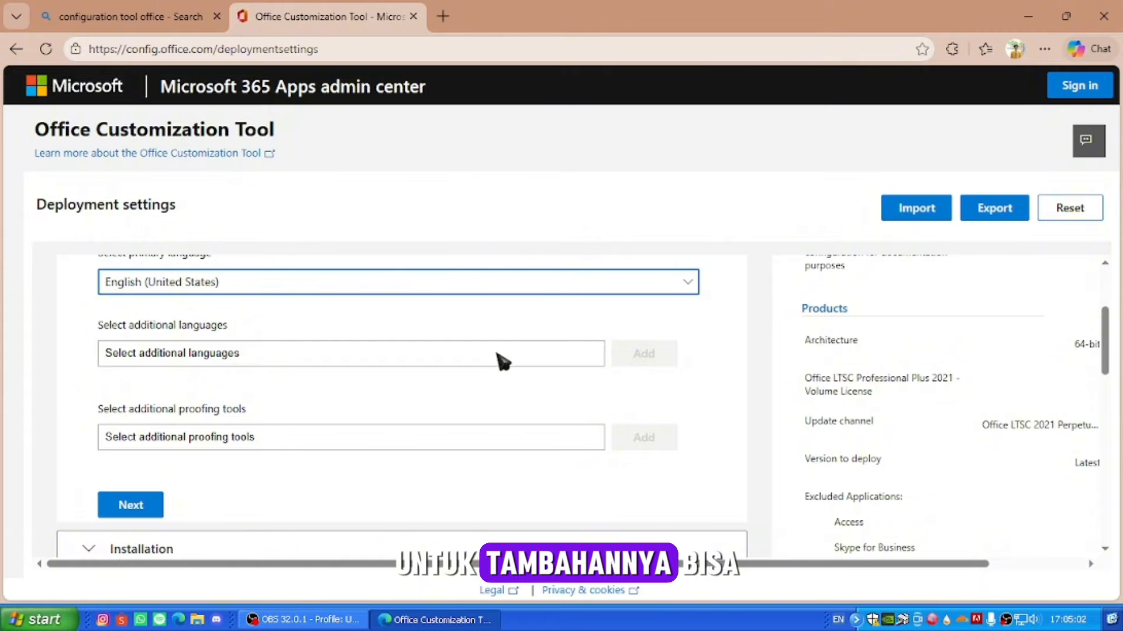
{"action": "scroll", "coordinate": [696, 386], "scroll_direction": "down", "scroll_amount": 3}
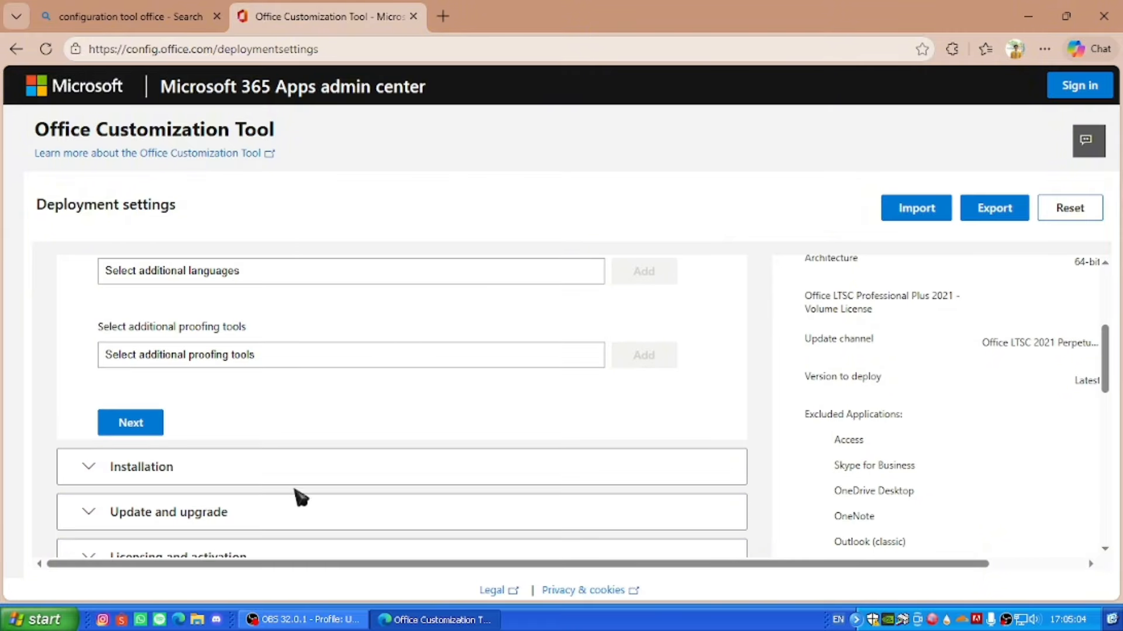
{"action": "left_click", "coordinate": [302, 466]}
{"action": "scroll", "coordinate": [310, 456], "scroll_direction": "down", "scroll_amount": 4}
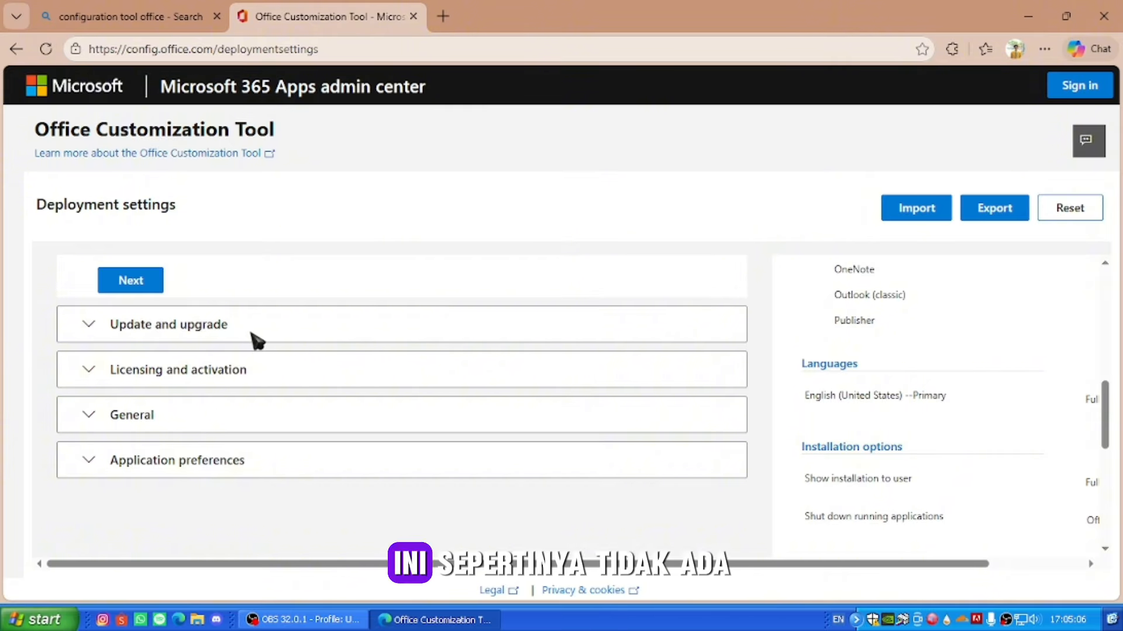
{"action": "left_click", "coordinate": [258, 341]}
{"action": "scroll", "coordinate": [363, 401], "scroll_direction": "down", "scroll_amount": 6}
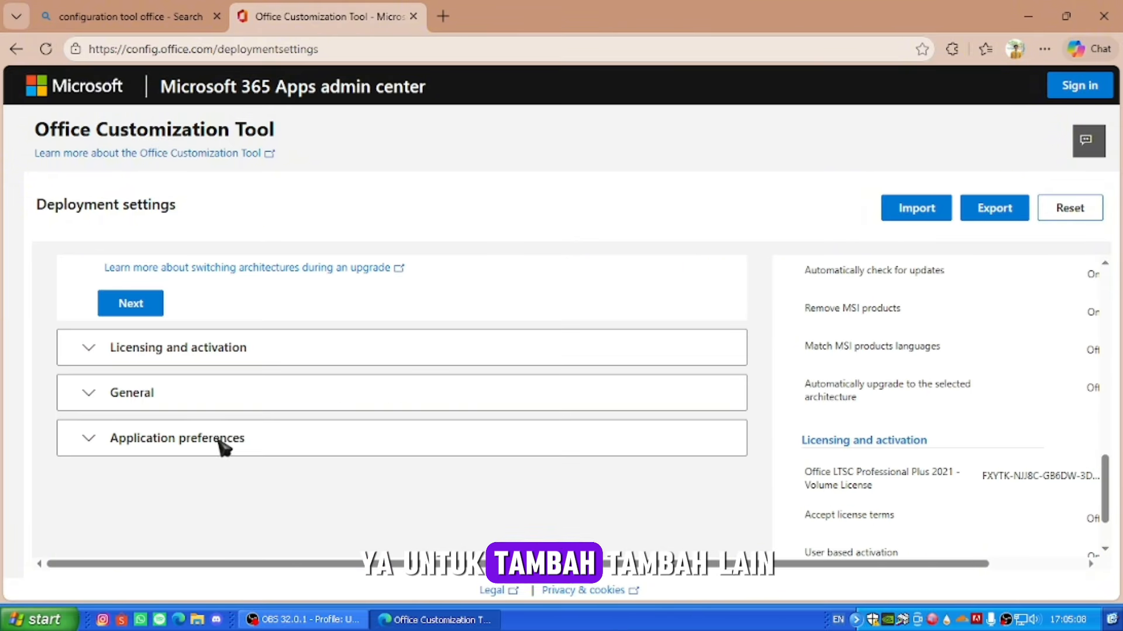
{"action": "left_click", "coordinate": [398, 359]}
{"action": "scroll", "coordinate": [376, 401], "scroll_direction": "up", "scroll_amount": 10}
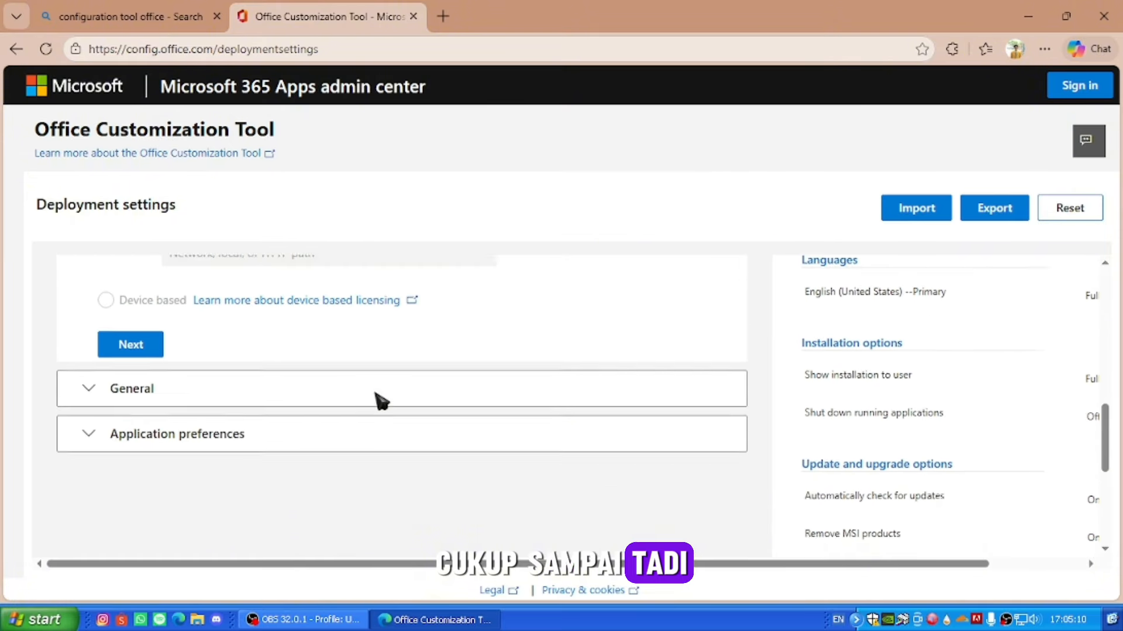
{"action": "scroll", "coordinate": [621, 386], "scroll_direction": "up", "scroll_amount": 3}
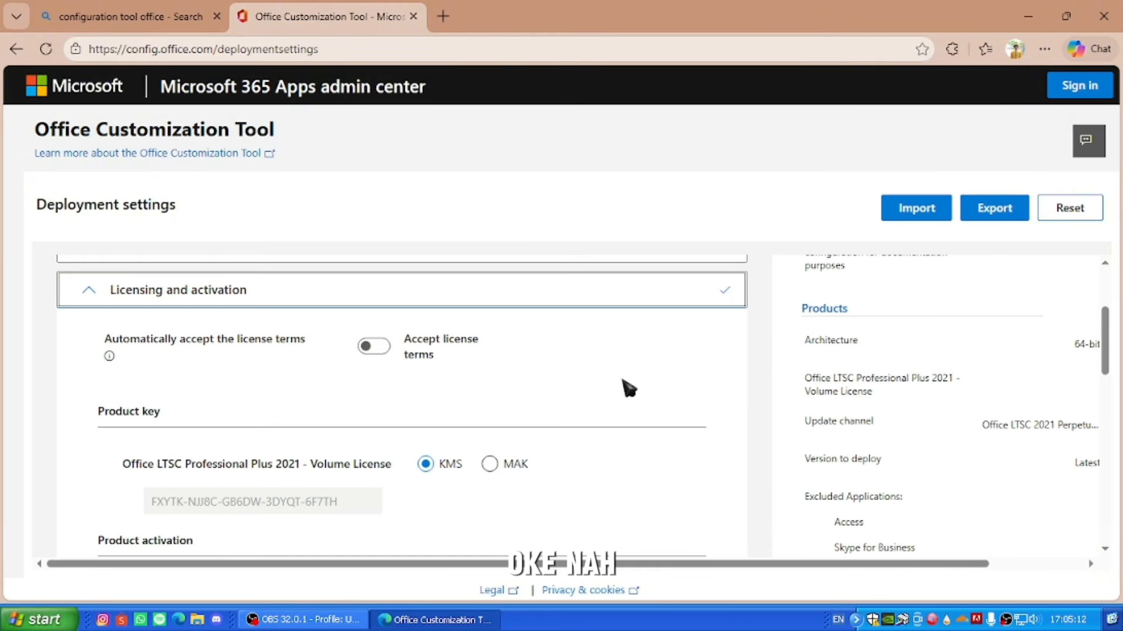
{"action": "scroll", "coordinate": [796, 316], "scroll_direction": "up", "scroll_amount": 2}
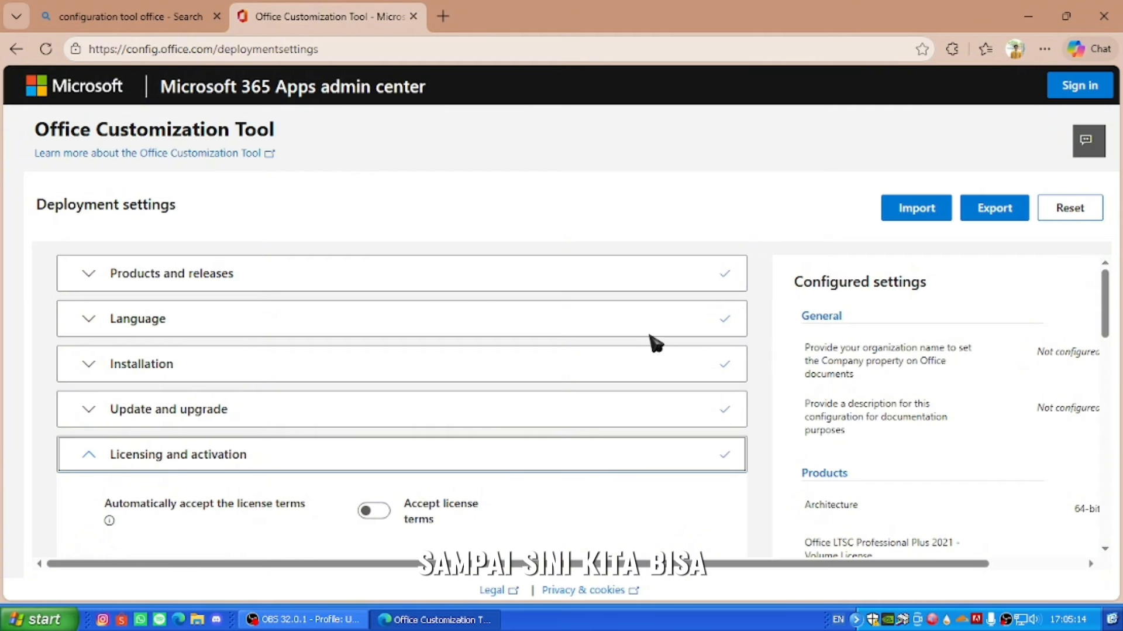
Step: Start exporting the deployment configuration and choose Office Open XML formats as the default file format
{"action": "left_click", "coordinate": [1007, 220]}
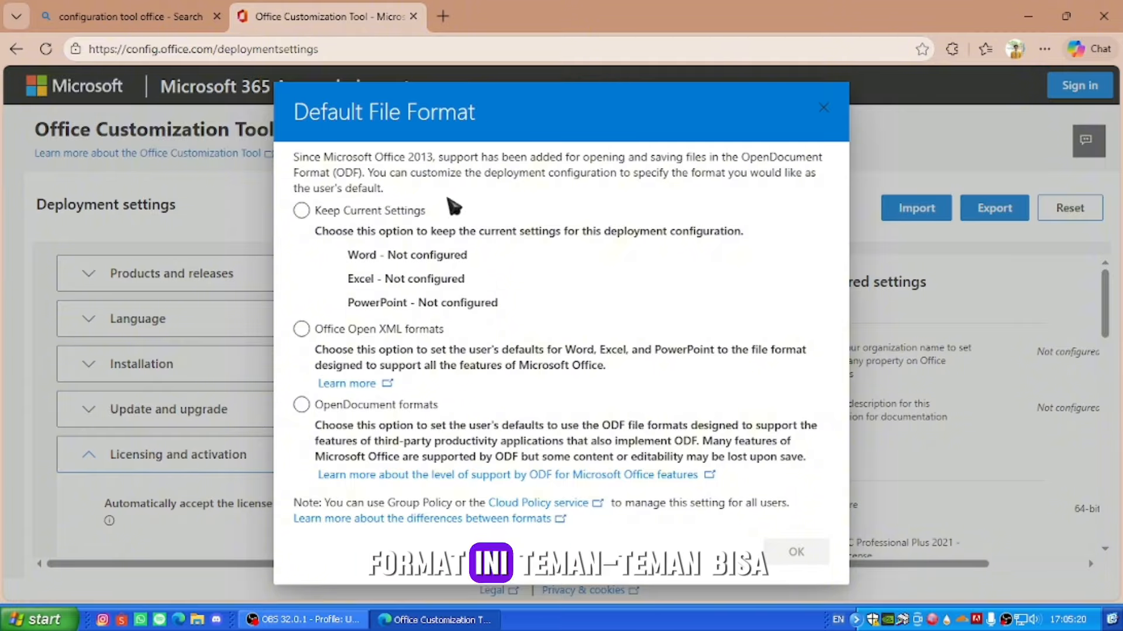
{"action": "left_click", "coordinate": [301, 329]}
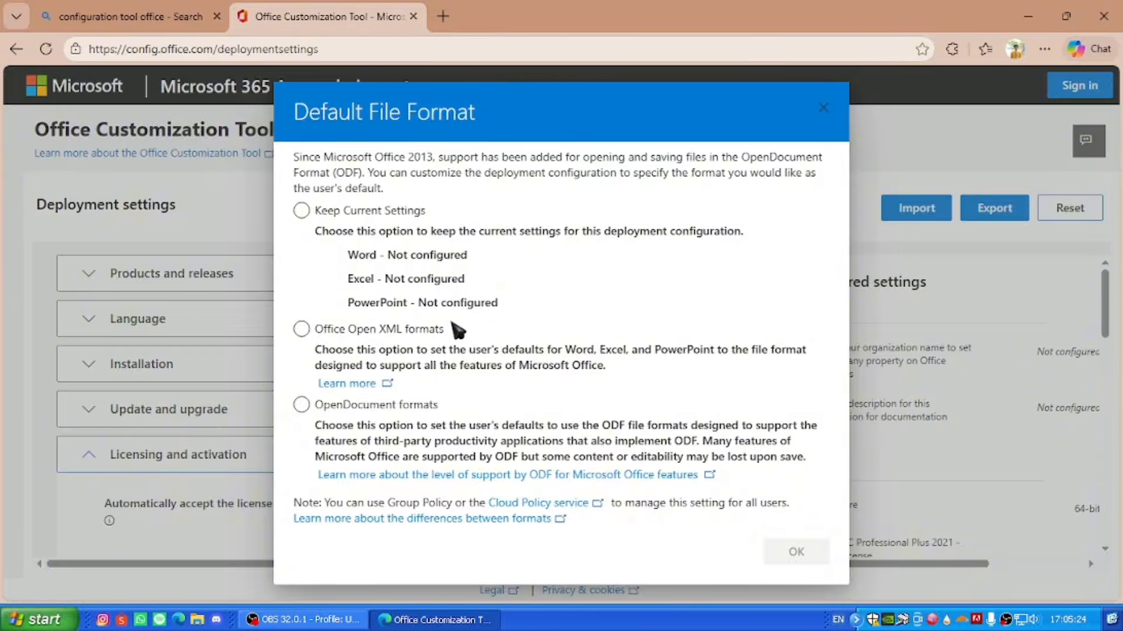
{"action": "left_click", "coordinate": [309, 331]}
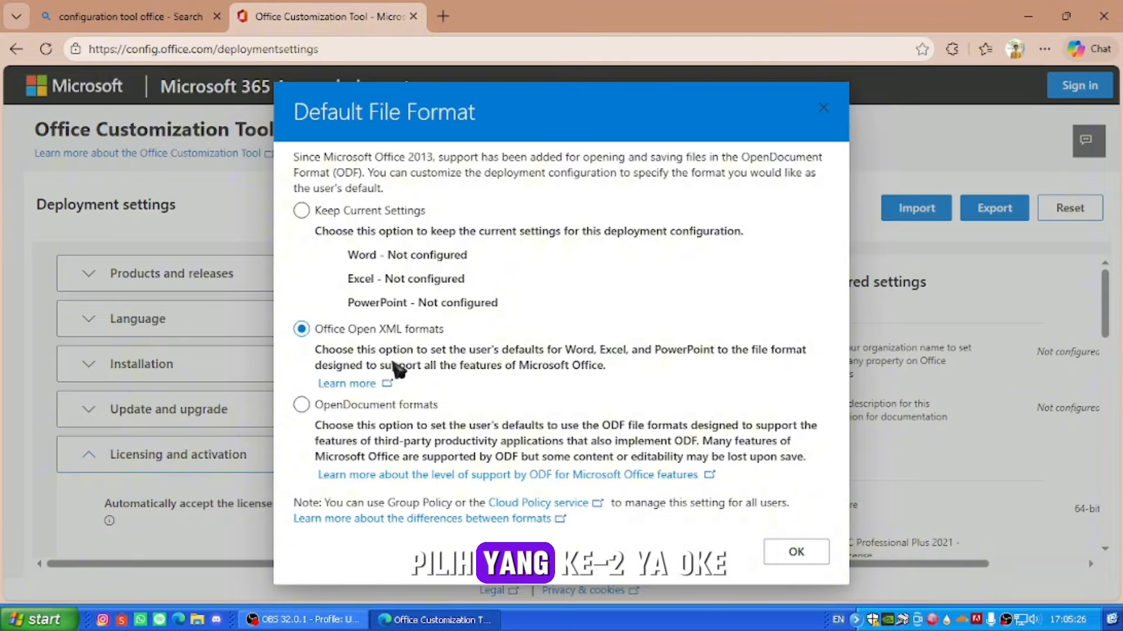
{"action": "left_click", "coordinate": [797, 552]}
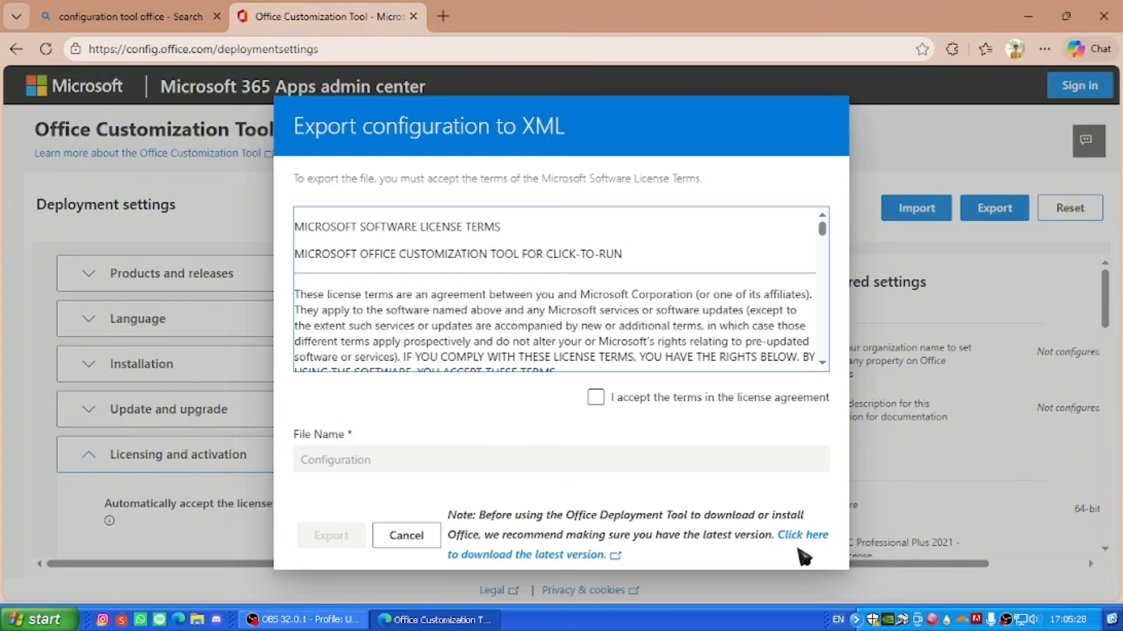
Step: Accept the license agreement, export the configuration under the file name Configuration, and keep the downloaded XML file
{"action": "scroll", "coordinate": [534, 342], "scroll_direction": "down", "scroll_amount": 5}
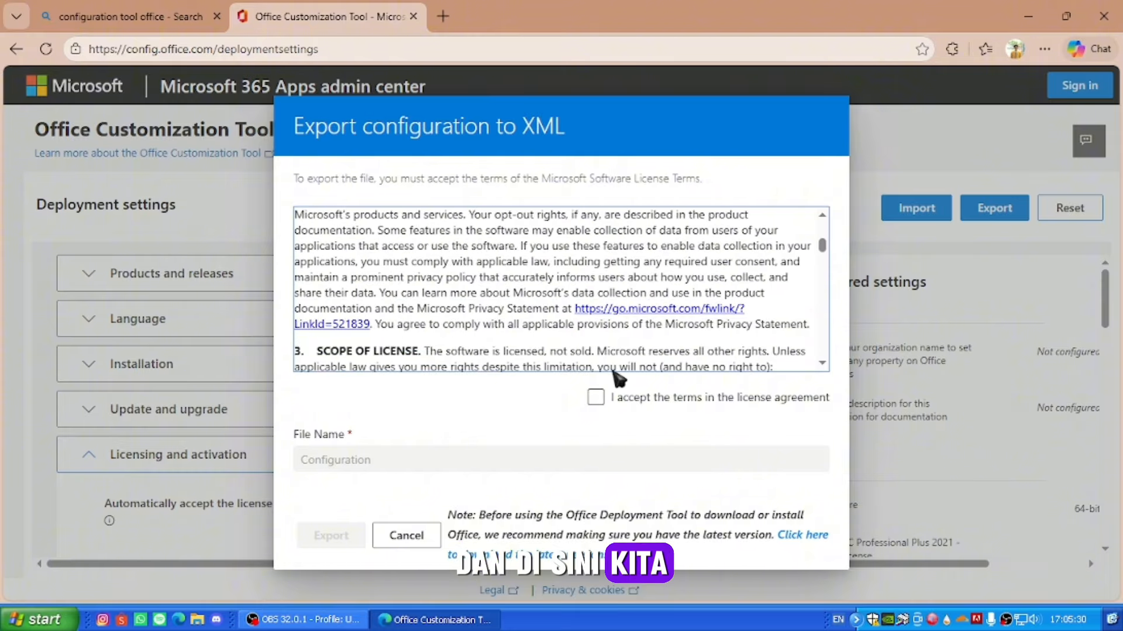
{"action": "left_click", "coordinate": [596, 398]}
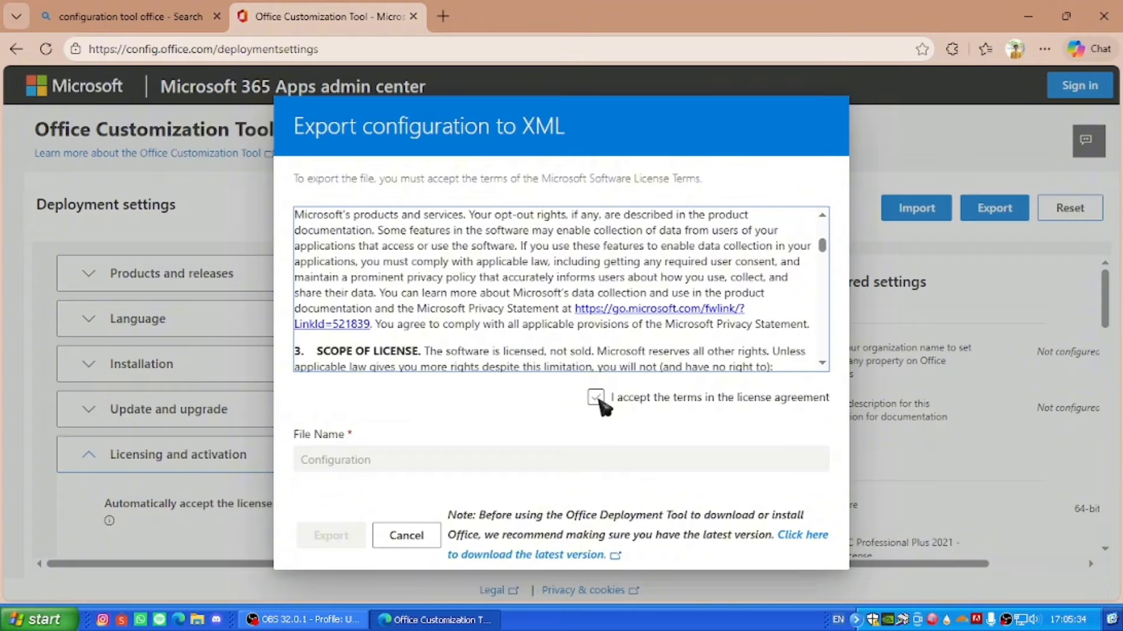
{"action": "left_click", "coordinate": [596, 398]}
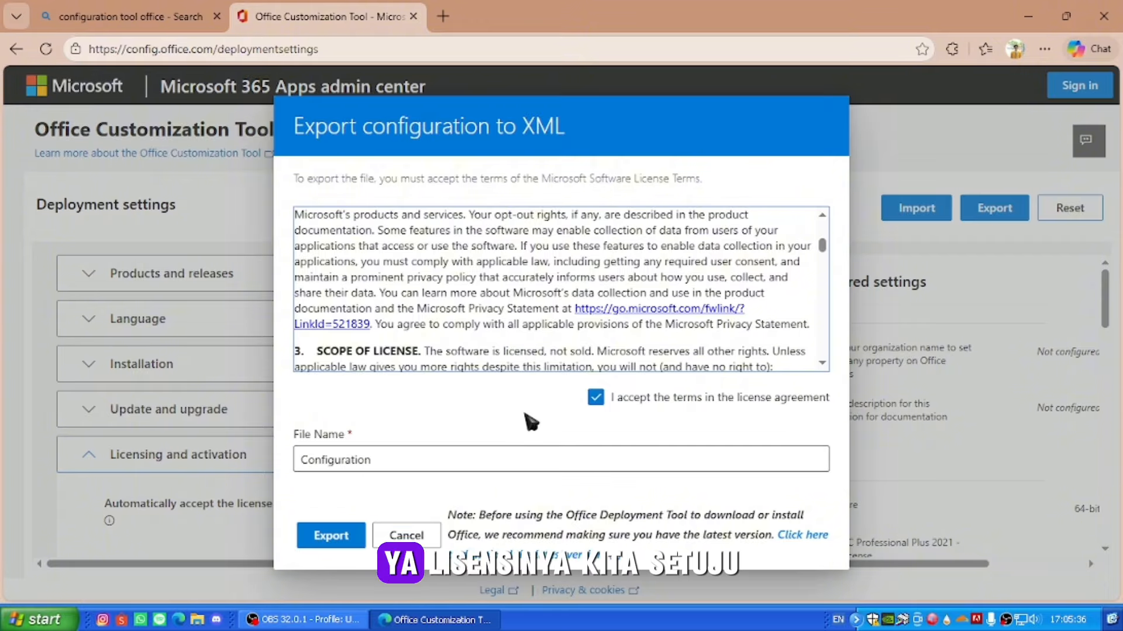
{"action": "left_click", "coordinate": [466, 462]}
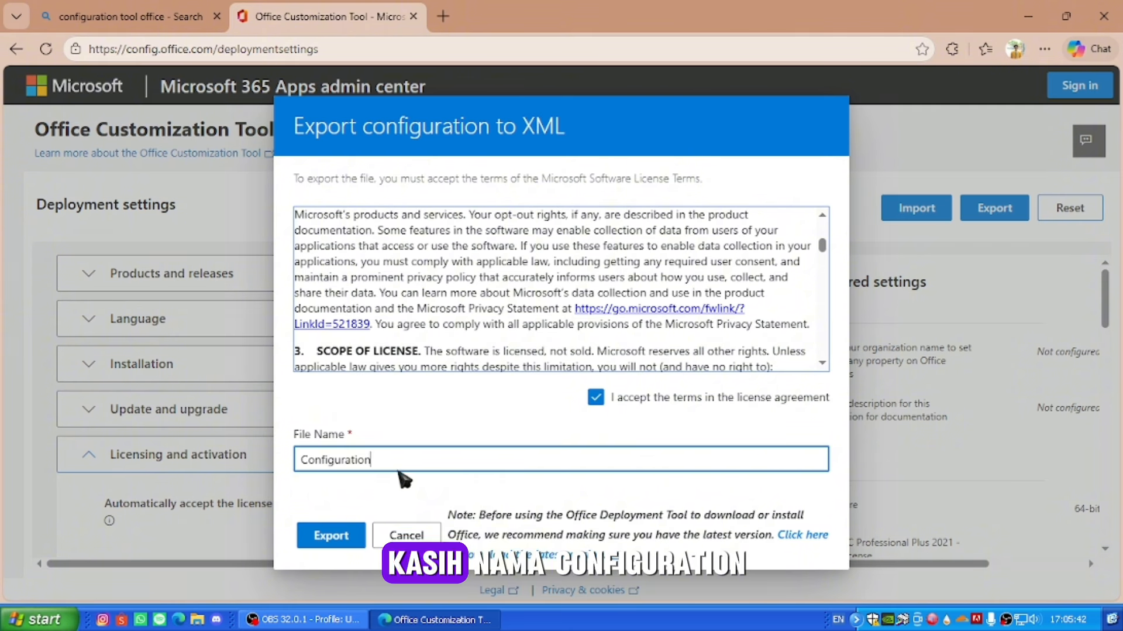
{"action": "left_click", "coordinate": [331, 536]}
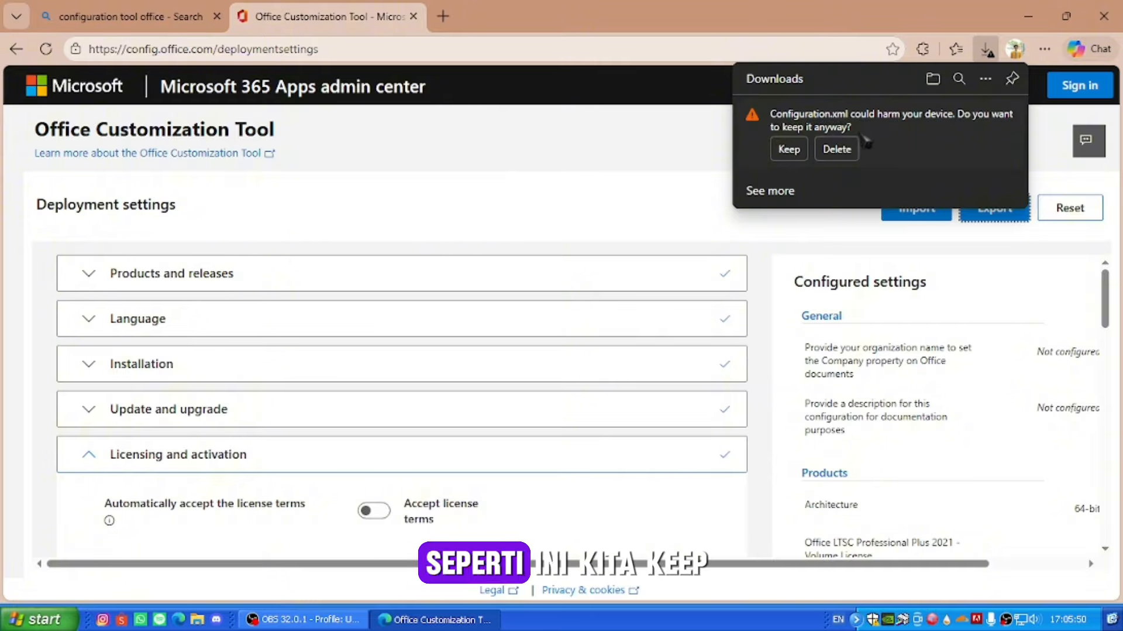
{"action": "left_click", "coordinate": [789, 150]}
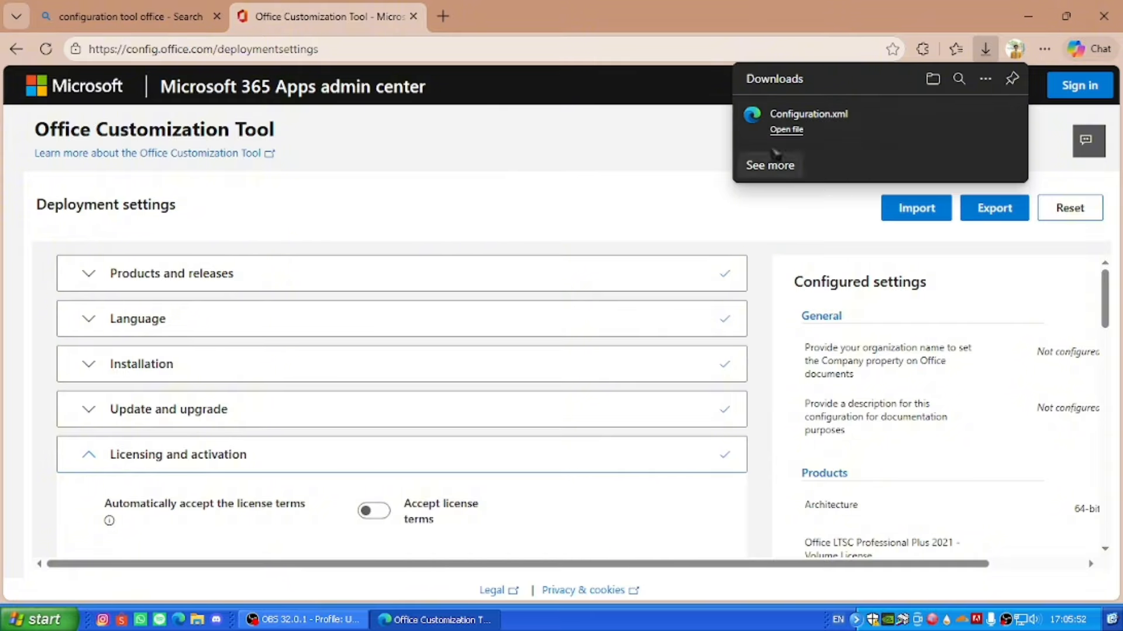
Step: Search the web for office deployment tool in a new tab and open Microsoft's official download page for it
{"action": "left_click", "coordinate": [448, 18]}
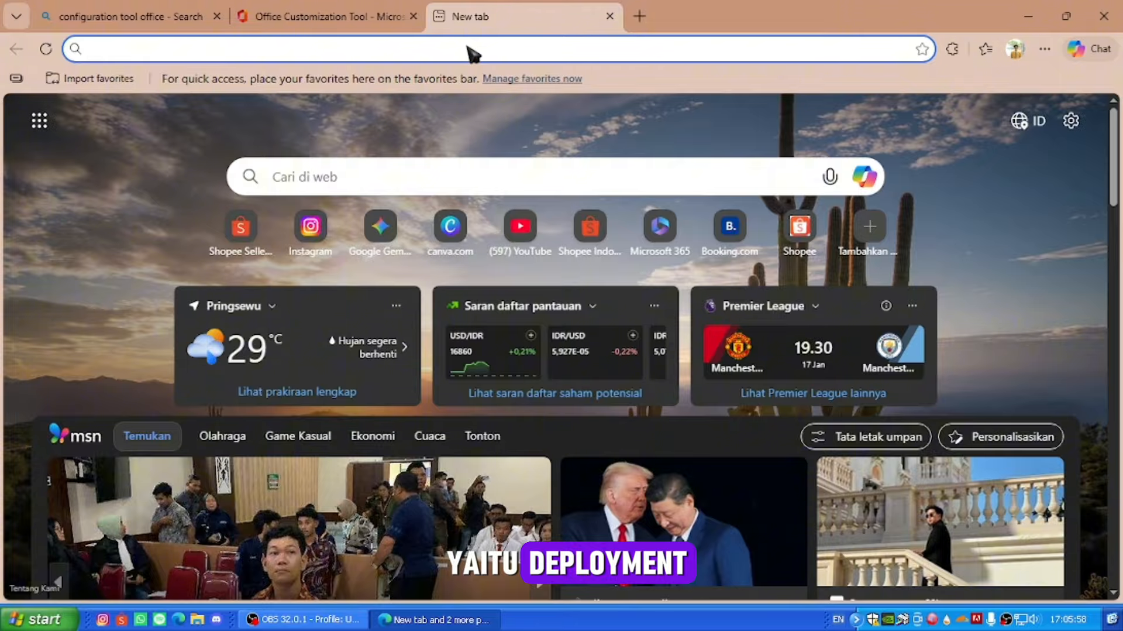
{"action": "type", "text": "office"}
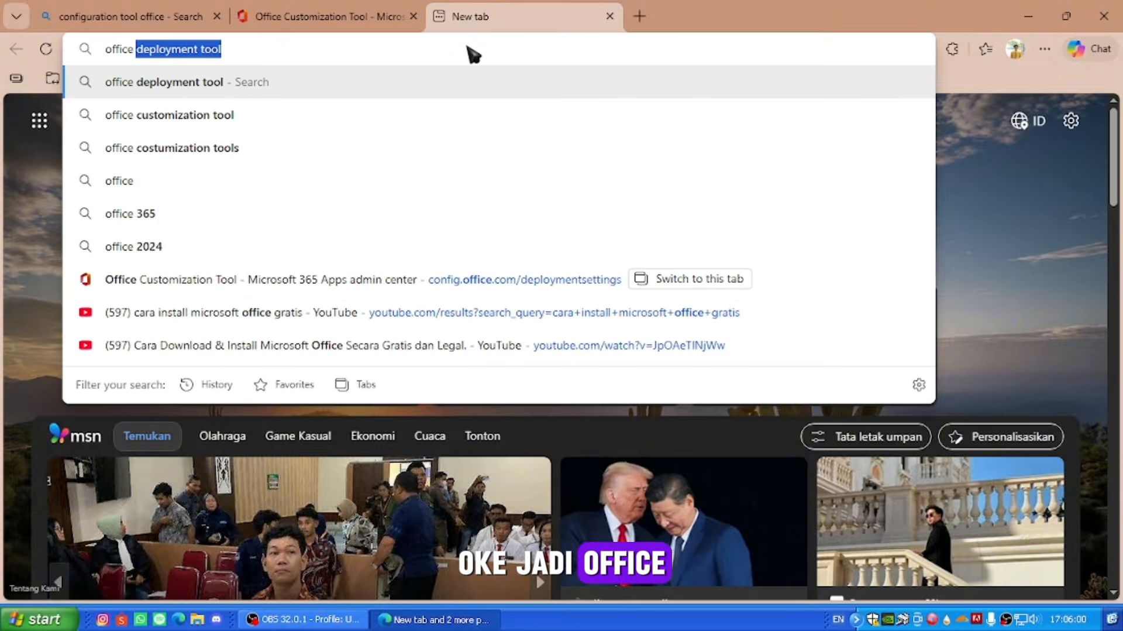
{"action": "type", "text": " dep"}
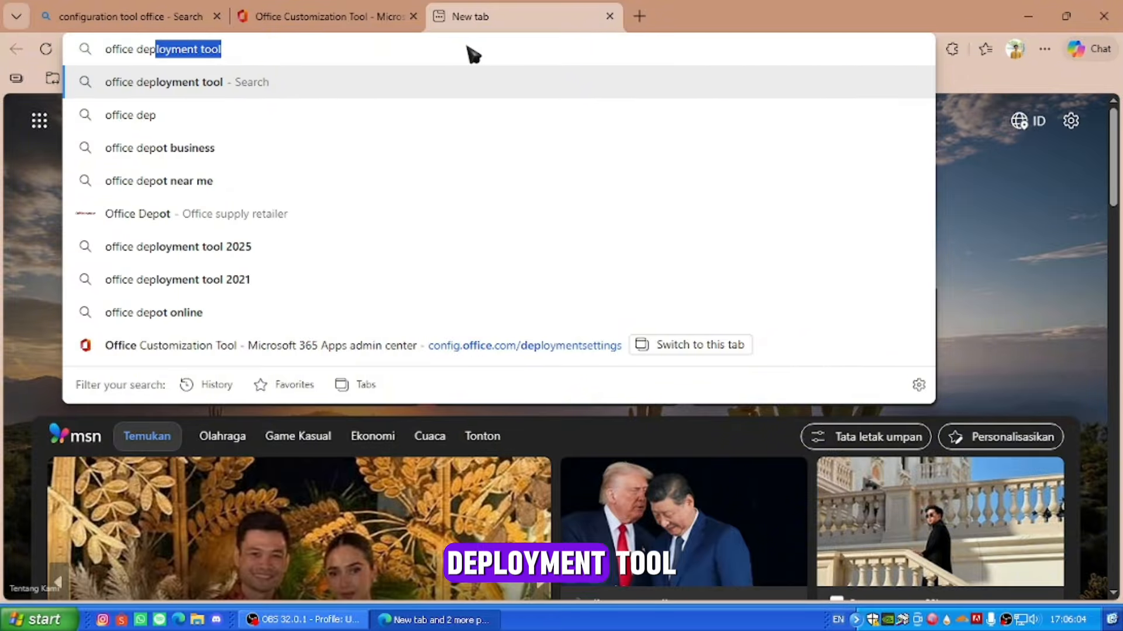
{"action": "left_click", "coordinate": [442, 78]}
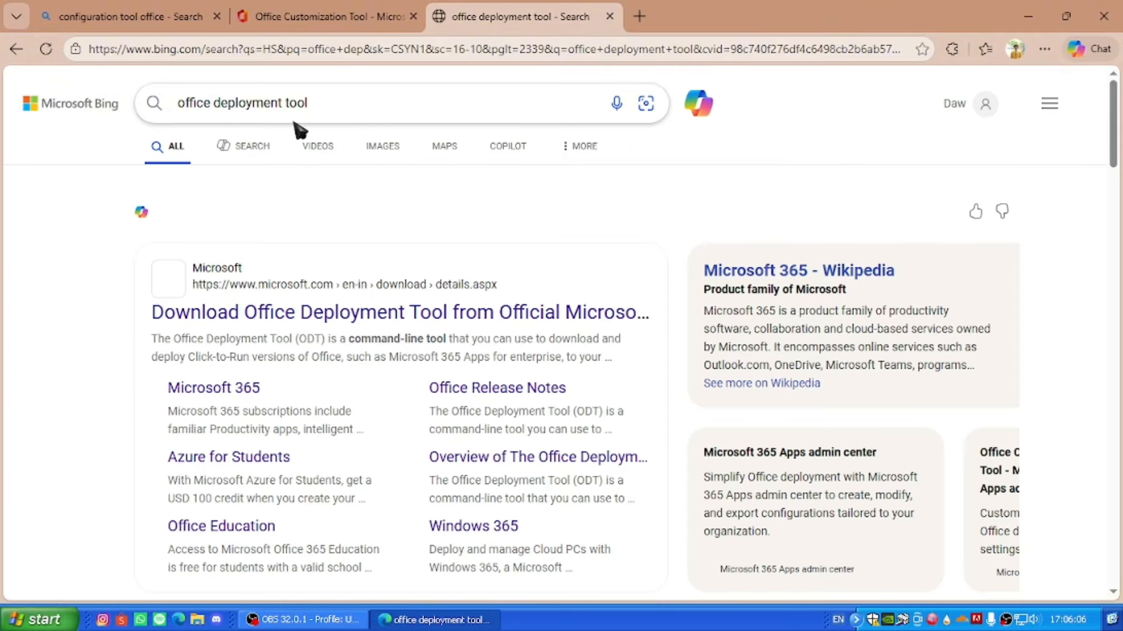
{"action": "scroll", "coordinate": [276, 301], "scroll_direction": "down", "scroll_amount": 2}
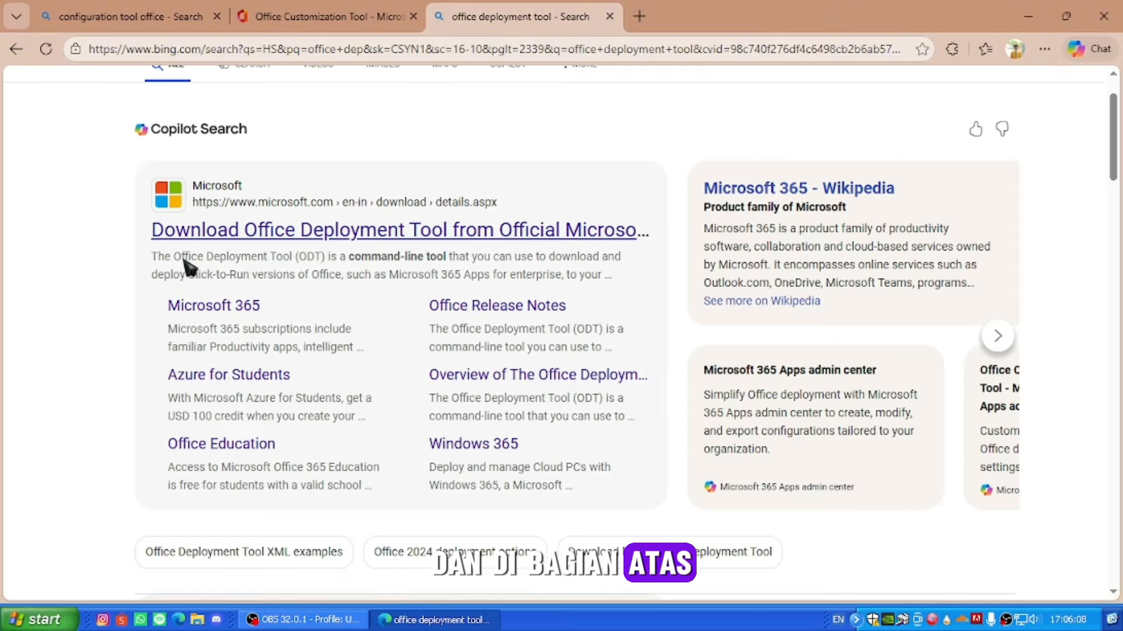
{"action": "left_click", "coordinate": [250, 240]}
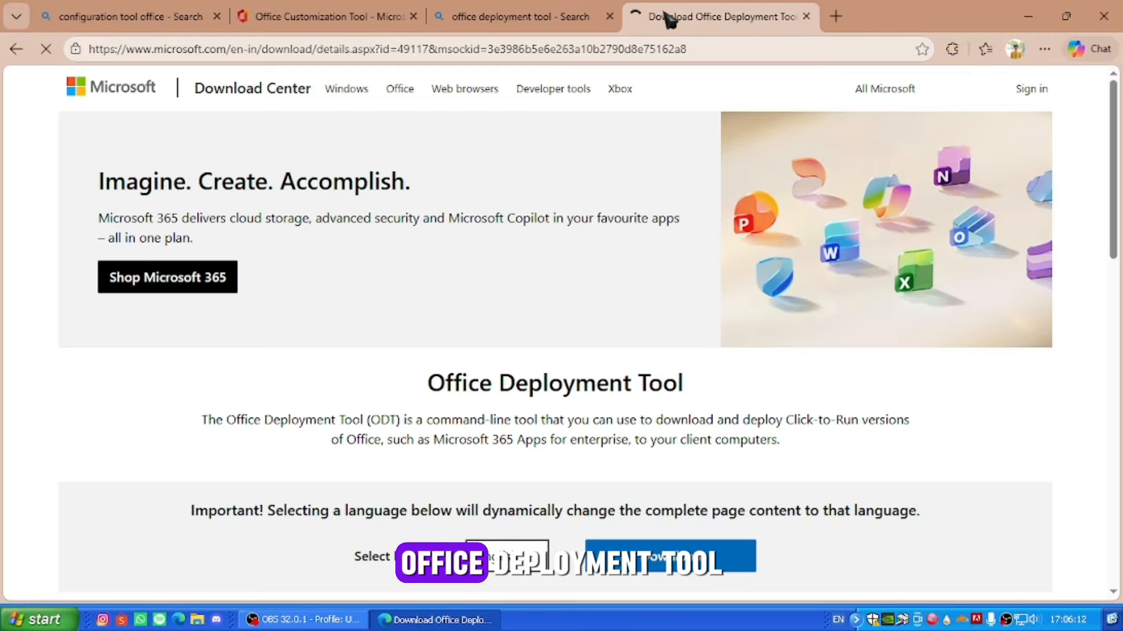
Step: Download the Office Deployment Tool with the language kept at English
{"action": "scroll", "coordinate": [626, 145], "scroll_direction": "down", "scroll_amount": 4}
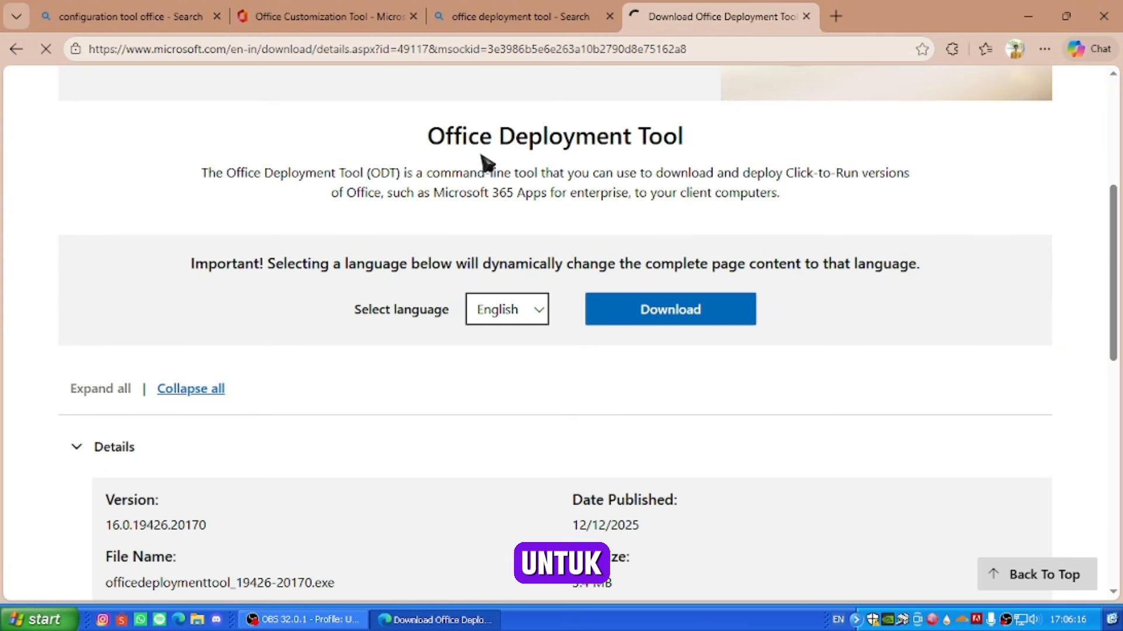
{"action": "left_click", "coordinate": [526, 313]}
{"action": "left_click", "coordinate": [531, 319]}
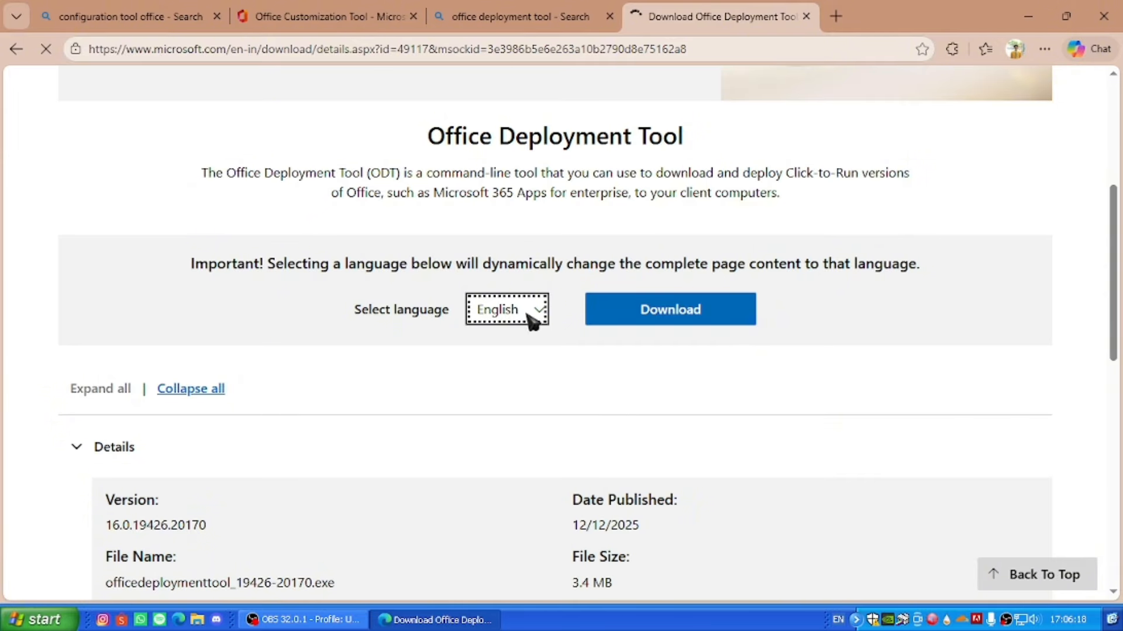
{"action": "scroll", "coordinate": [634, 296], "scroll_direction": "up", "scroll_amount": 3}
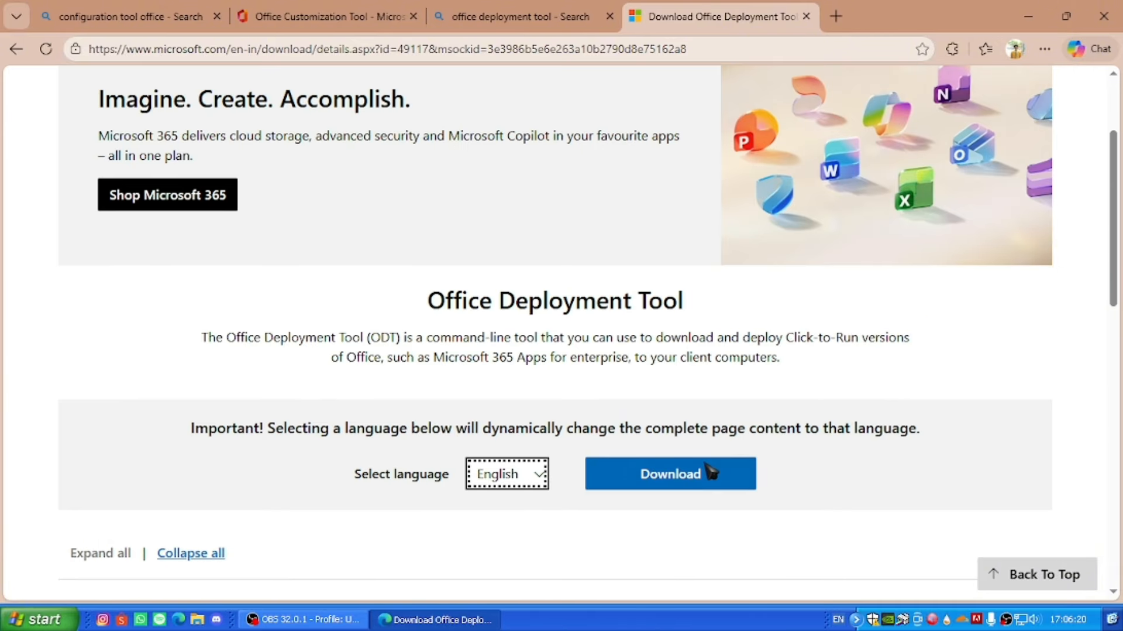
{"action": "left_click", "coordinate": [682, 475]}
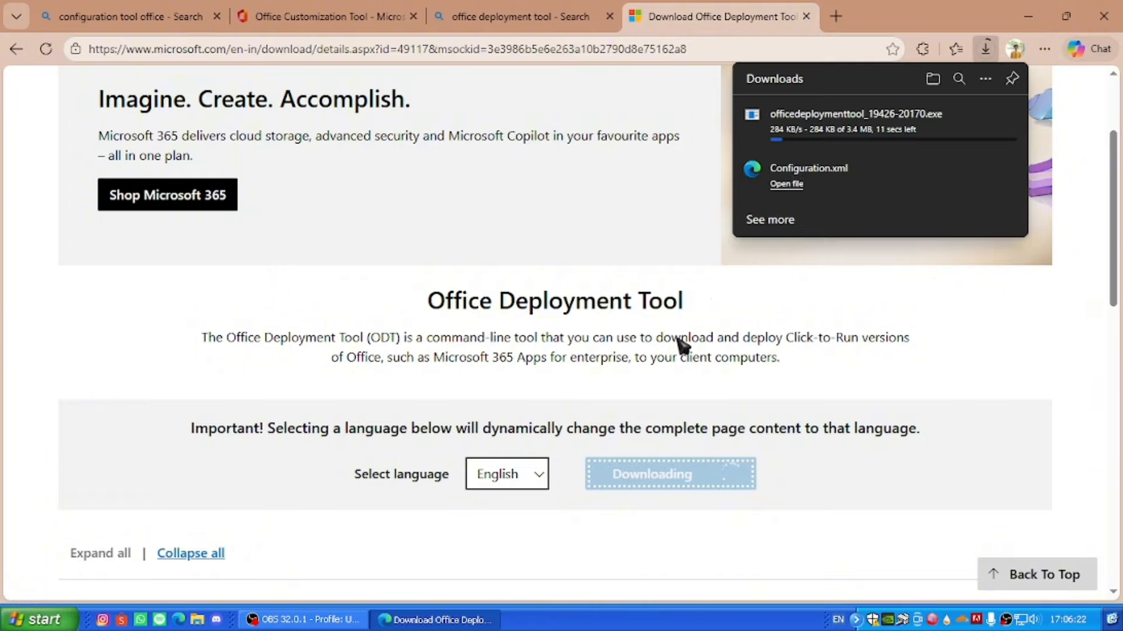
{"action": "scroll", "coordinate": [562, 238], "scroll_direction": "down", "scroll_amount": 3}
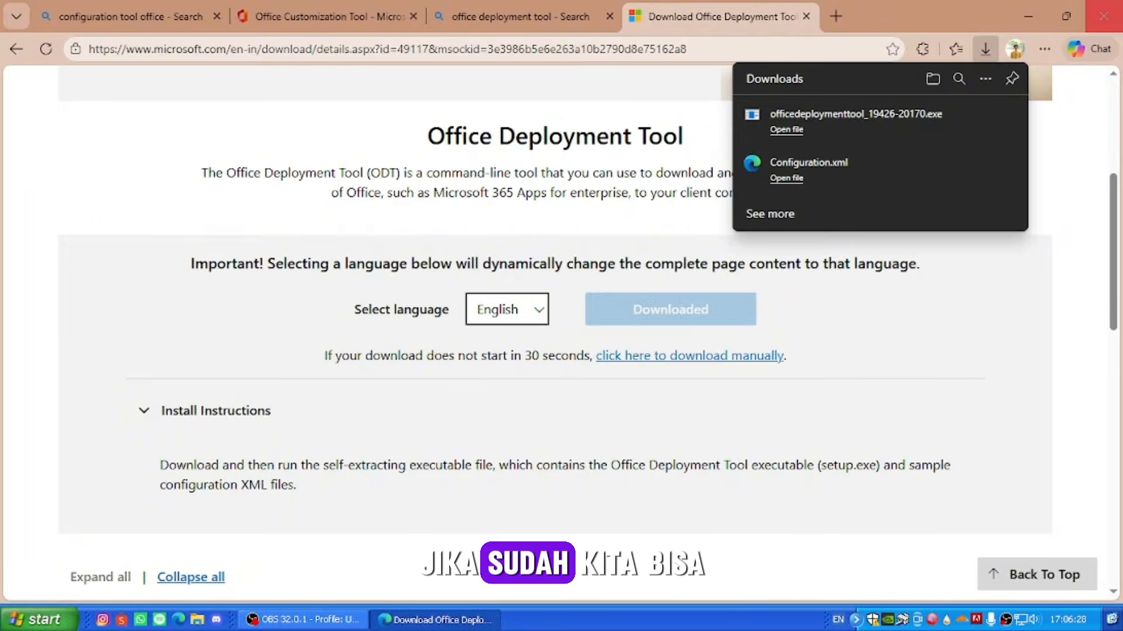
Step: Close the browser and open the Downloads folder in File Explorer
{"action": "left_click", "coordinate": [1108, 10]}
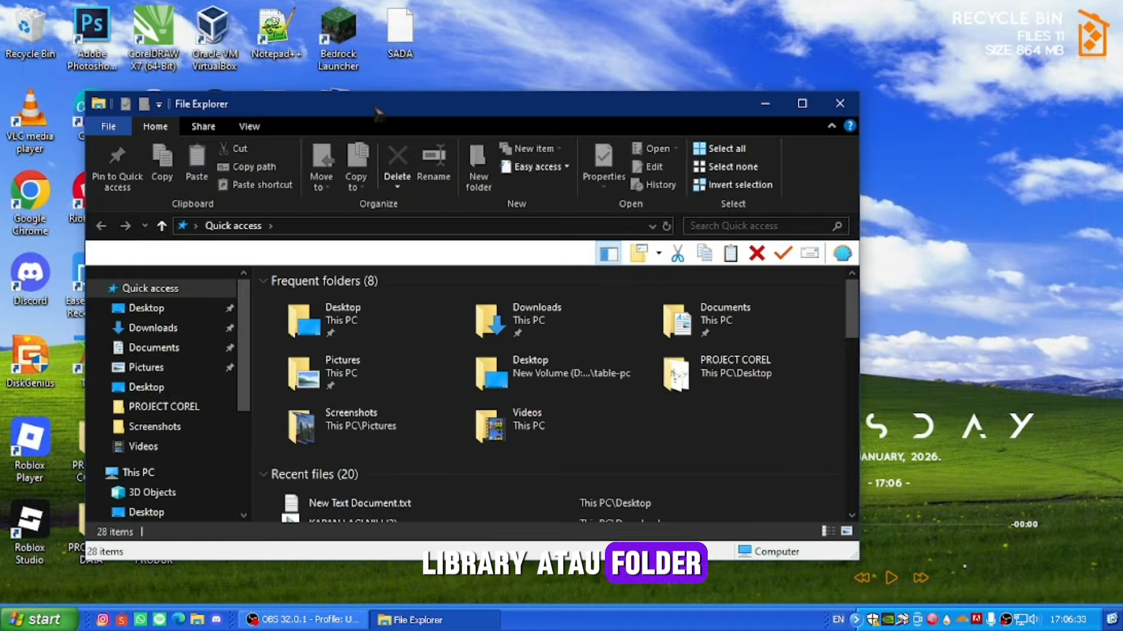
{"action": "left_click_drag", "start_coordinate": [378, 110], "coordinate": [453, 56]}
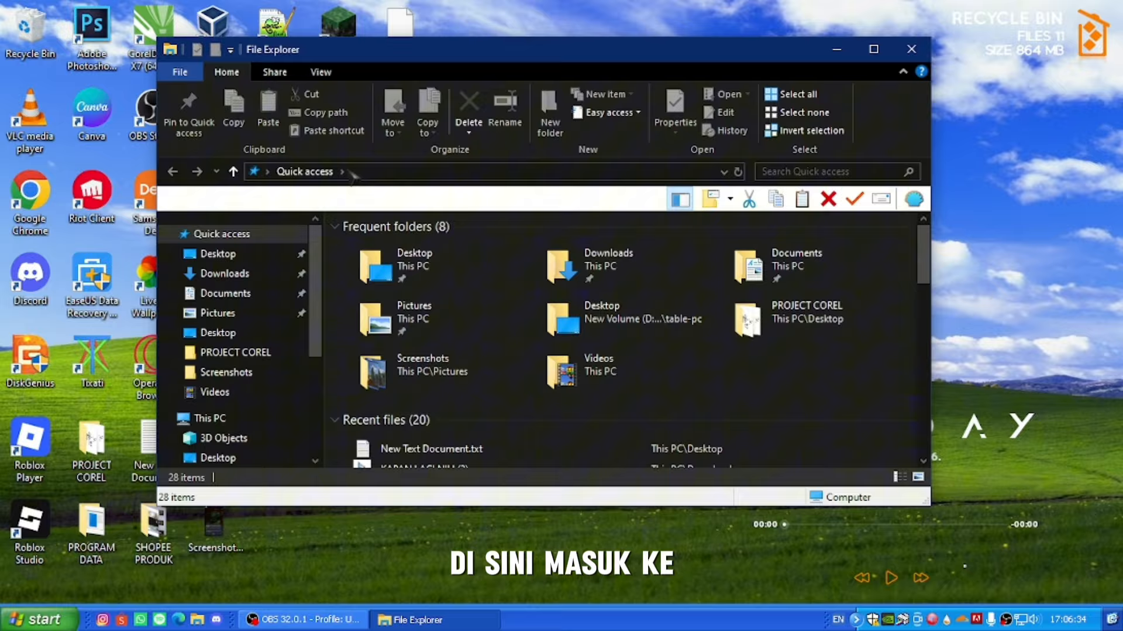
{"action": "left_click", "coordinate": [212, 273]}
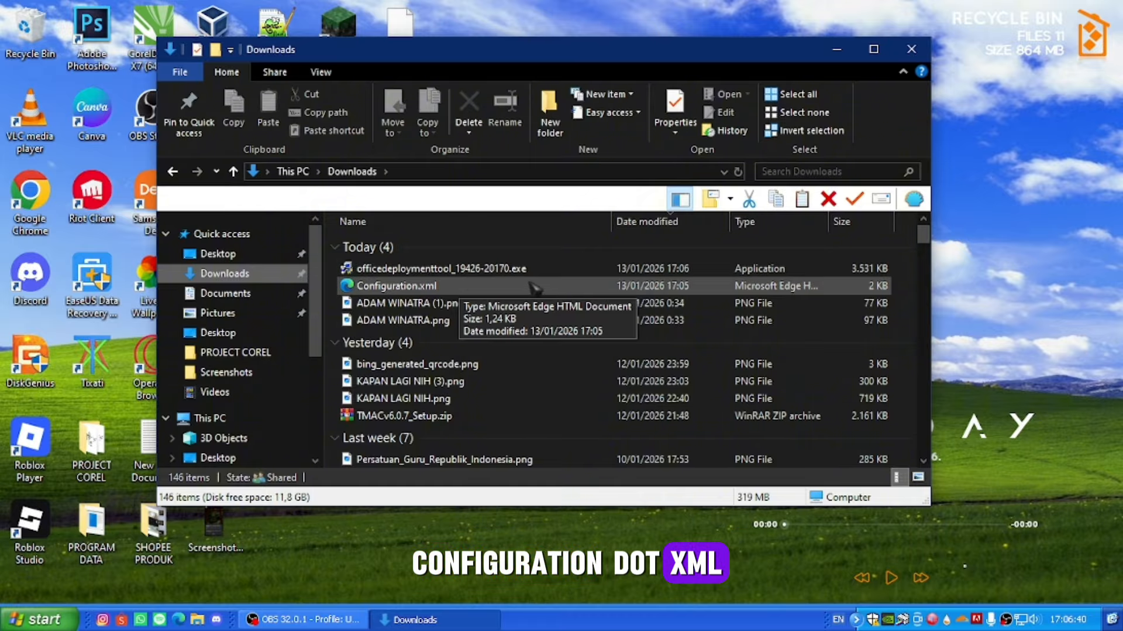
Step: Run officedeploymenttool_19426-20170.exe, accept the Microsoft Software License Terms and continue to the extraction folder choice
{"action": "left_click", "coordinate": [413, 270]}
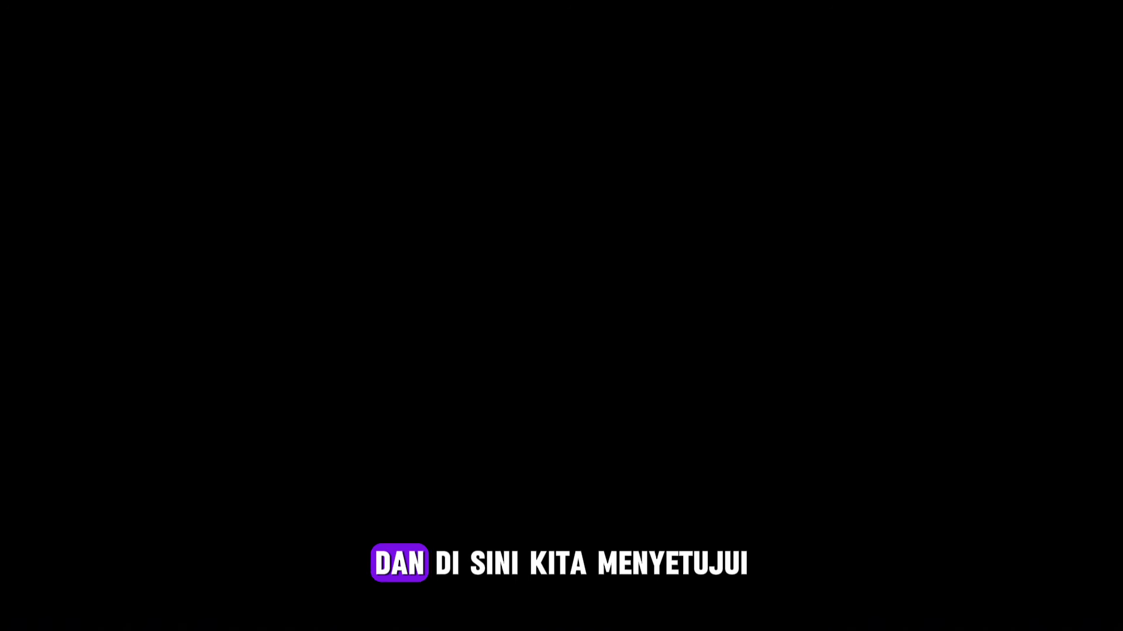
{"action": "left_click", "coordinate": [265, 470]}
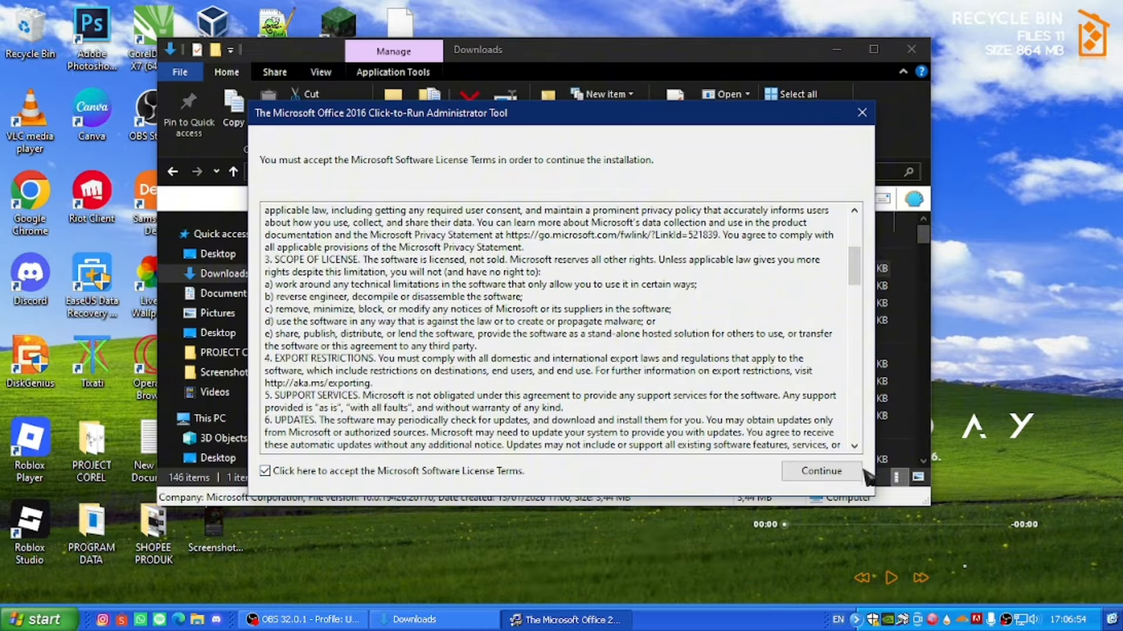
{"action": "left_click", "coordinate": [825, 468]}
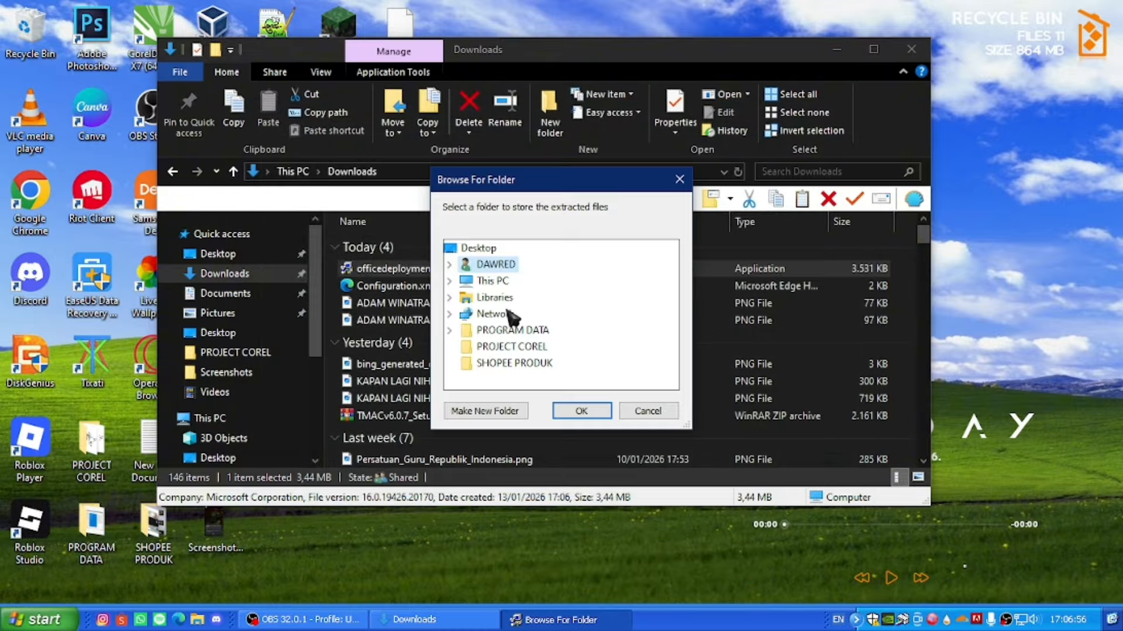
Step: Select the C: drive under This PC as the location for the extracted files
{"action": "left_click", "coordinate": [454, 282]}
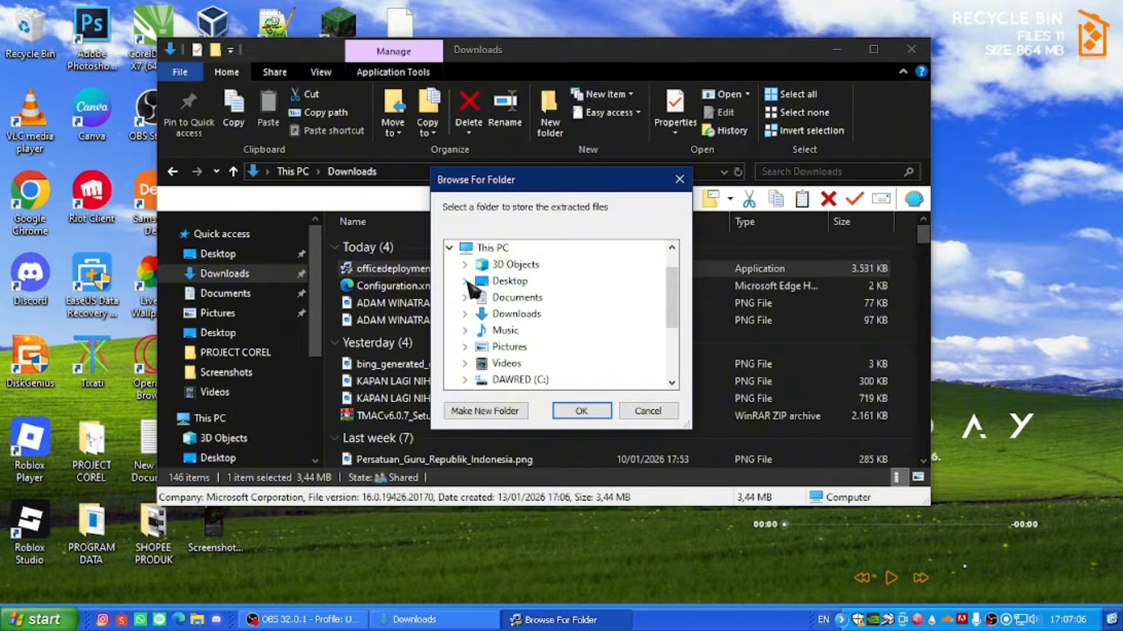
{"action": "scroll", "coordinate": [471, 284], "scroll_direction": "down", "scroll_amount": 3}
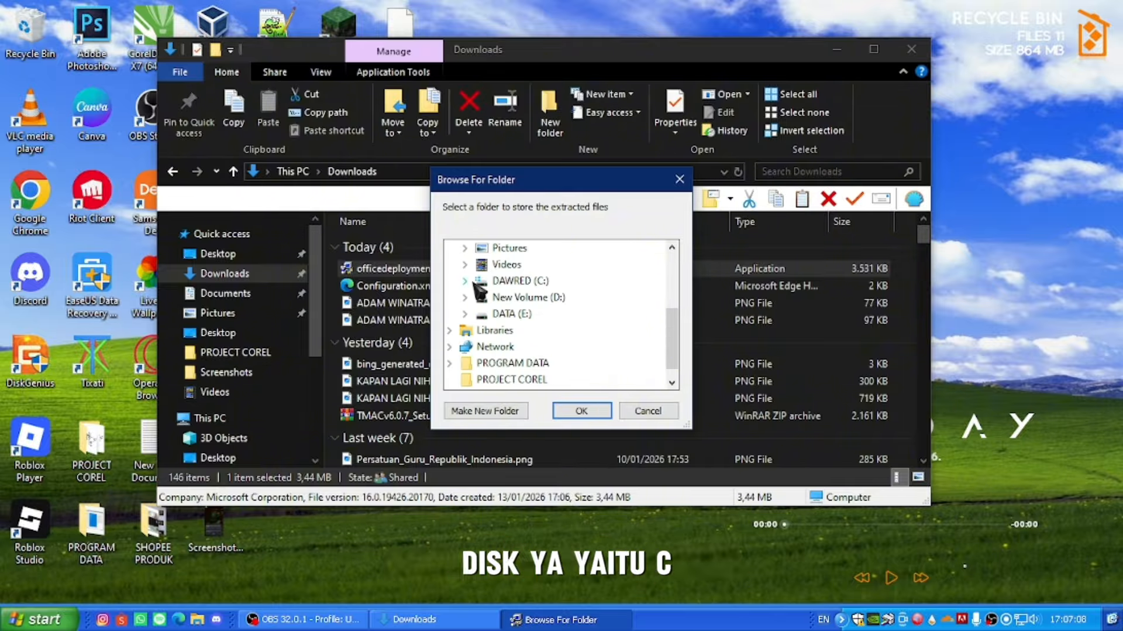
{"action": "left_click", "coordinate": [467, 281]}
{"action": "scroll", "coordinate": [485, 313], "scroll_direction": "down", "scroll_amount": 2}
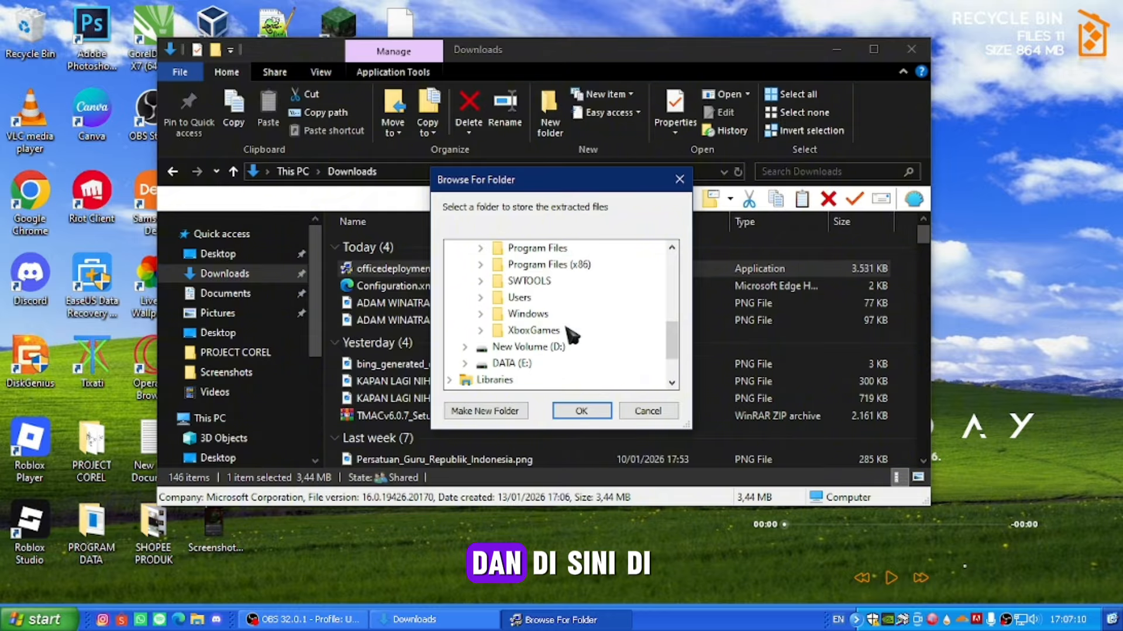
{"action": "scroll", "coordinate": [556, 328], "scroll_direction": "up", "scroll_amount": 2}
{"action": "scroll", "coordinate": [515, 313], "scroll_direction": "up", "scroll_amount": 1}
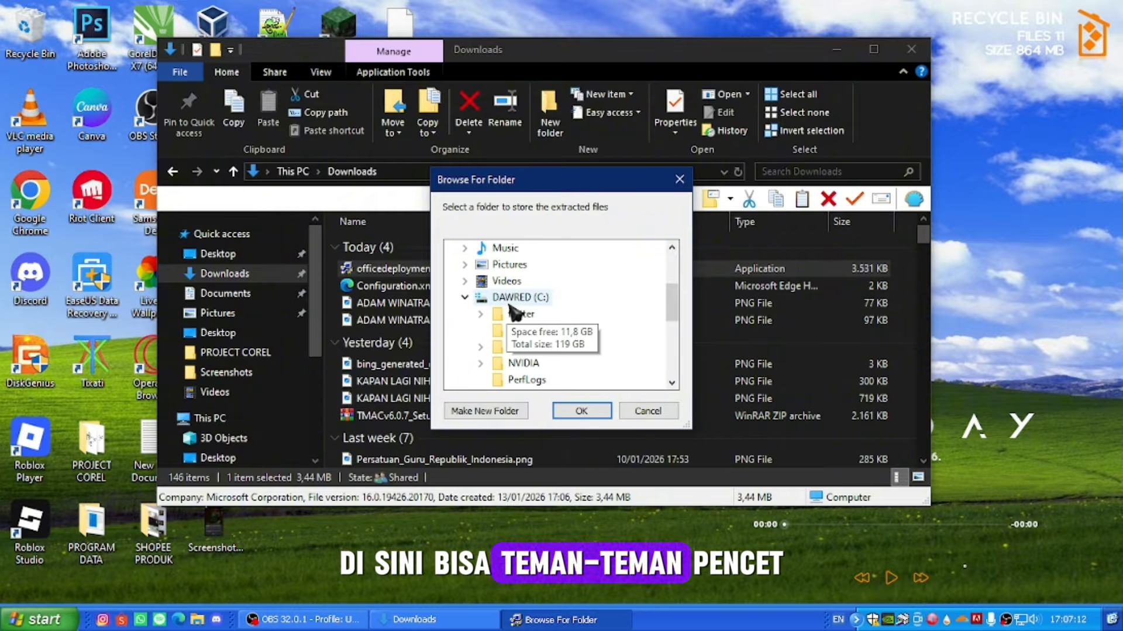
{"action": "left_click", "coordinate": [510, 299]}
{"action": "scroll", "coordinate": [526, 310], "scroll_direction": "down", "scroll_amount": 1}
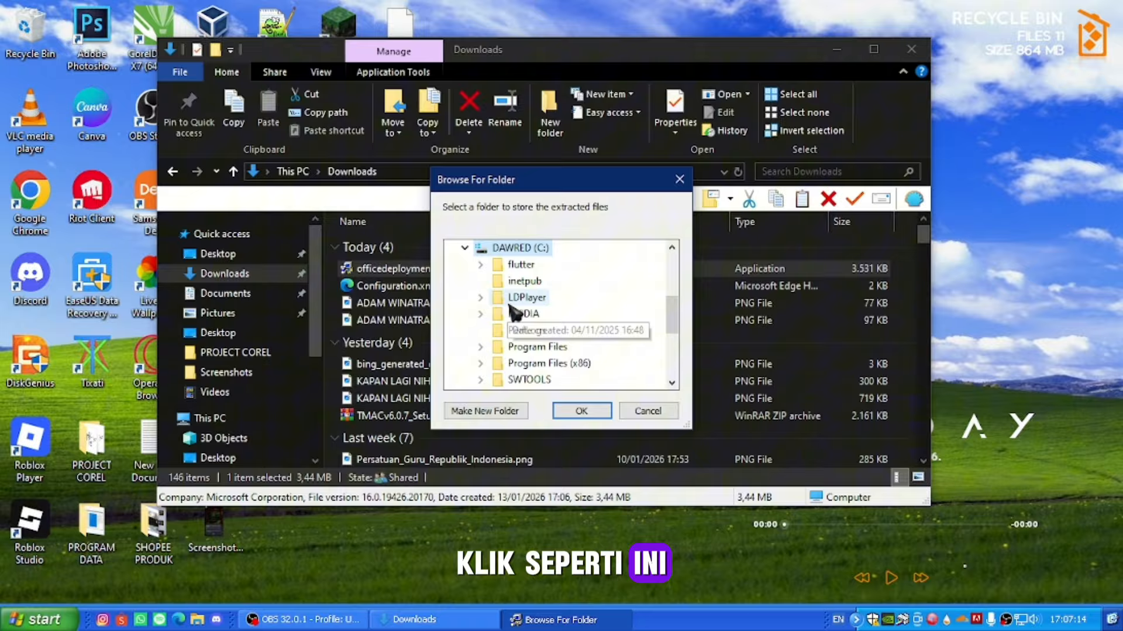
Step: Create a folder named MsOffice on the C: drive and extract the deployment tool files into it
{"action": "left_click", "coordinate": [502, 409]}
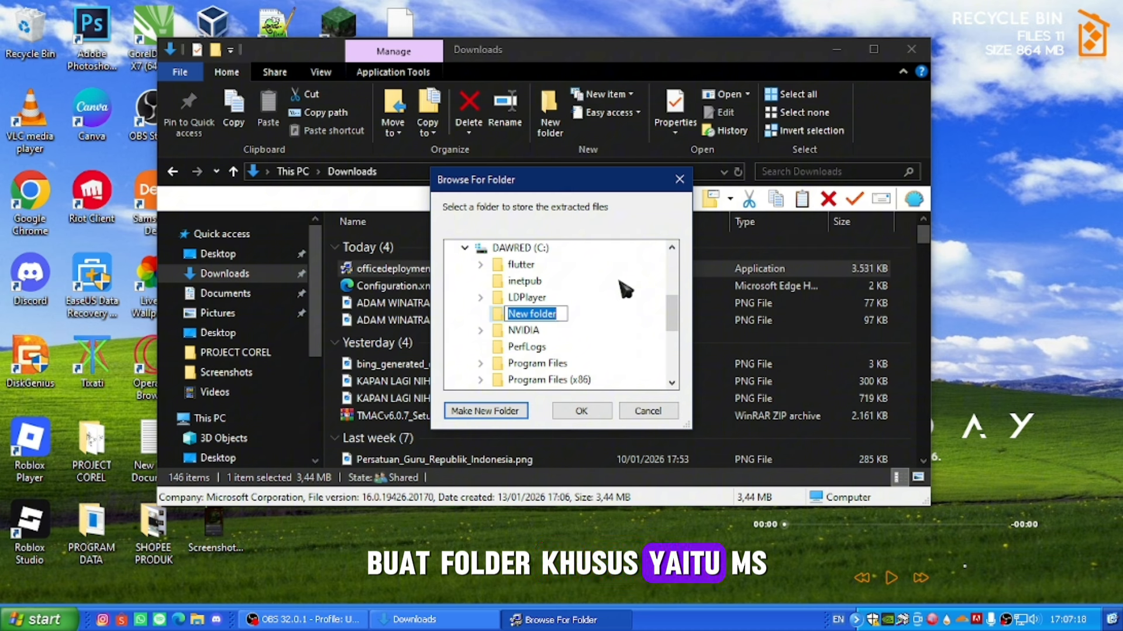
{"action": "type", "text": "MsOffice"}
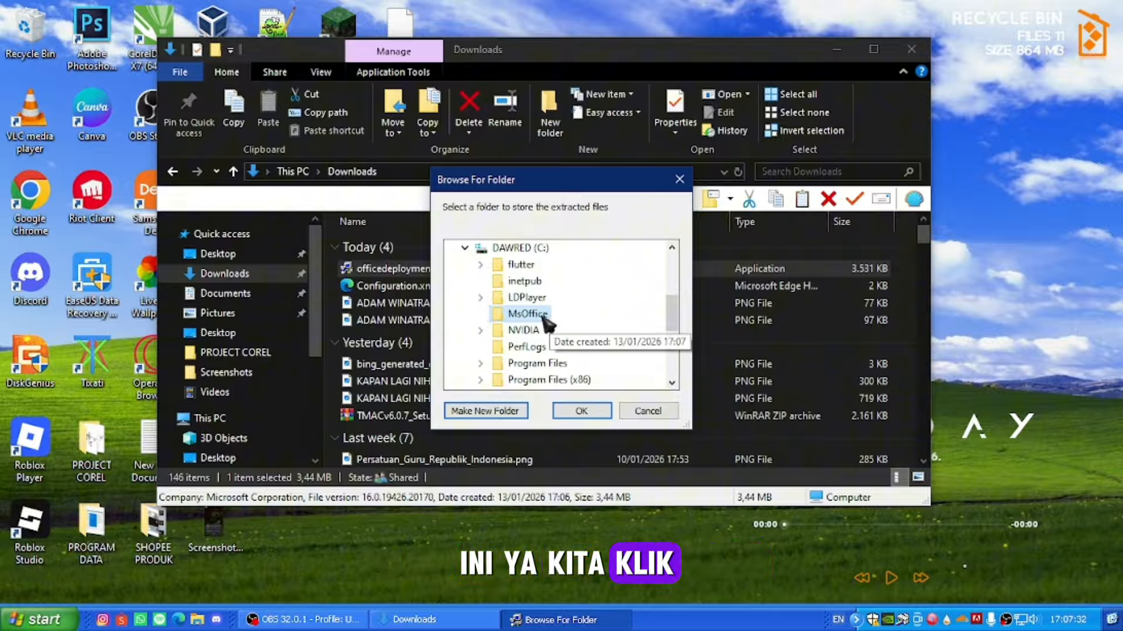
{"action": "left_click", "coordinate": [582, 411]}
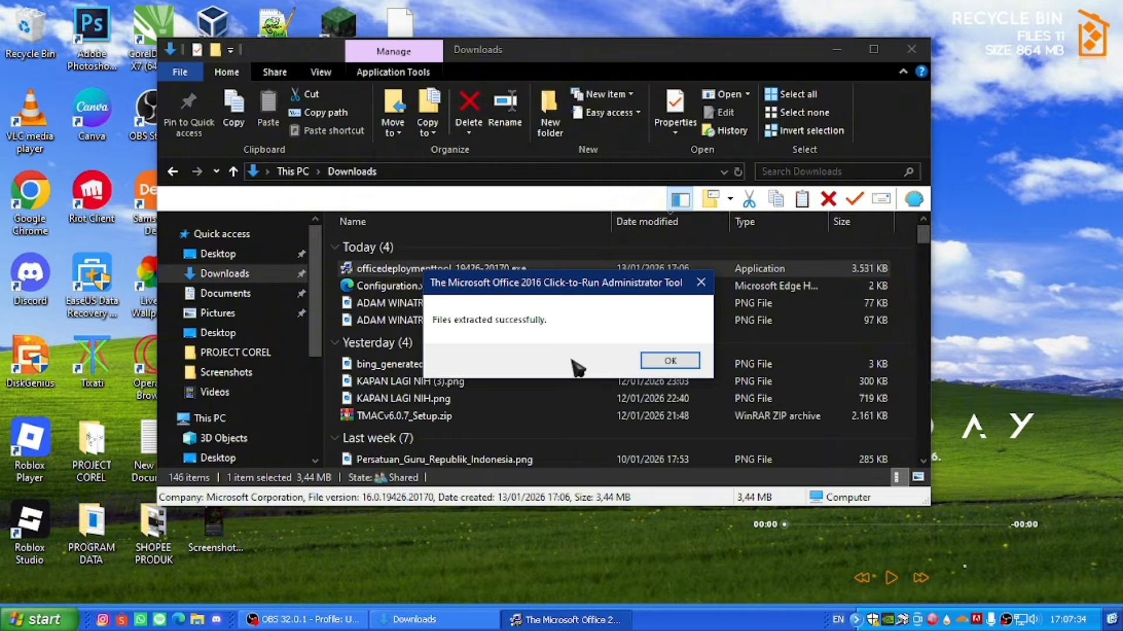
{"action": "left_click", "coordinate": [671, 360]}
Step: Open the MsOffice folder on the C: drive from This PC
{"action": "scroll", "coordinate": [208, 319], "scroll_direction": "down", "scroll_amount": 3}
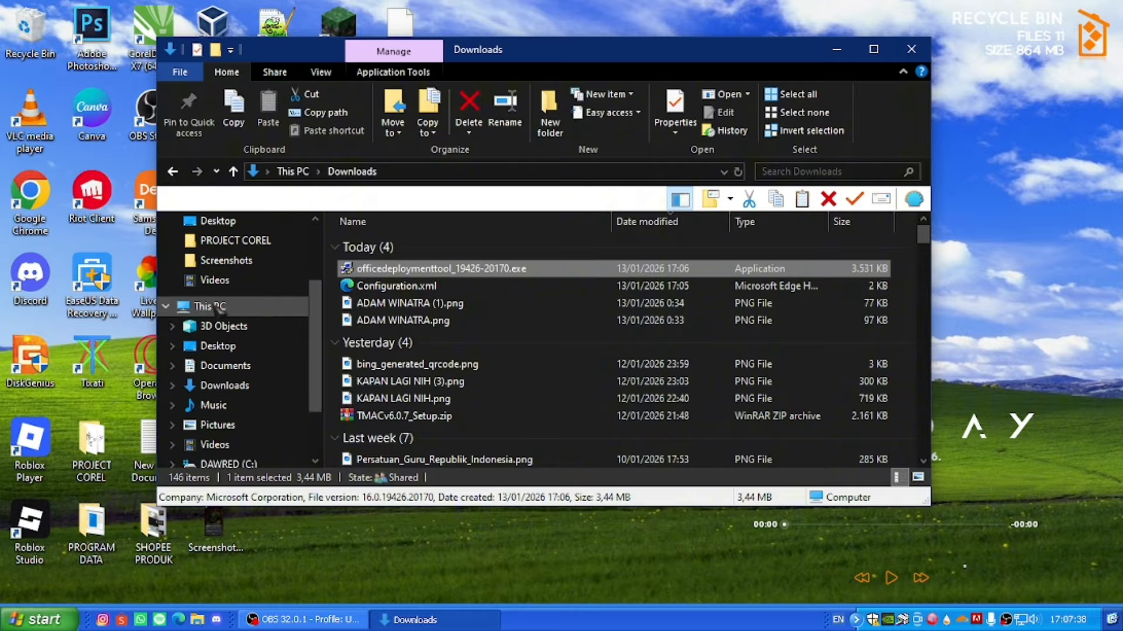
{"action": "scroll", "coordinate": [207, 319], "scroll_direction": "up", "scroll_amount": 3}
{"action": "scroll", "coordinate": [253, 316], "scroll_direction": "up", "scroll_amount": 1}
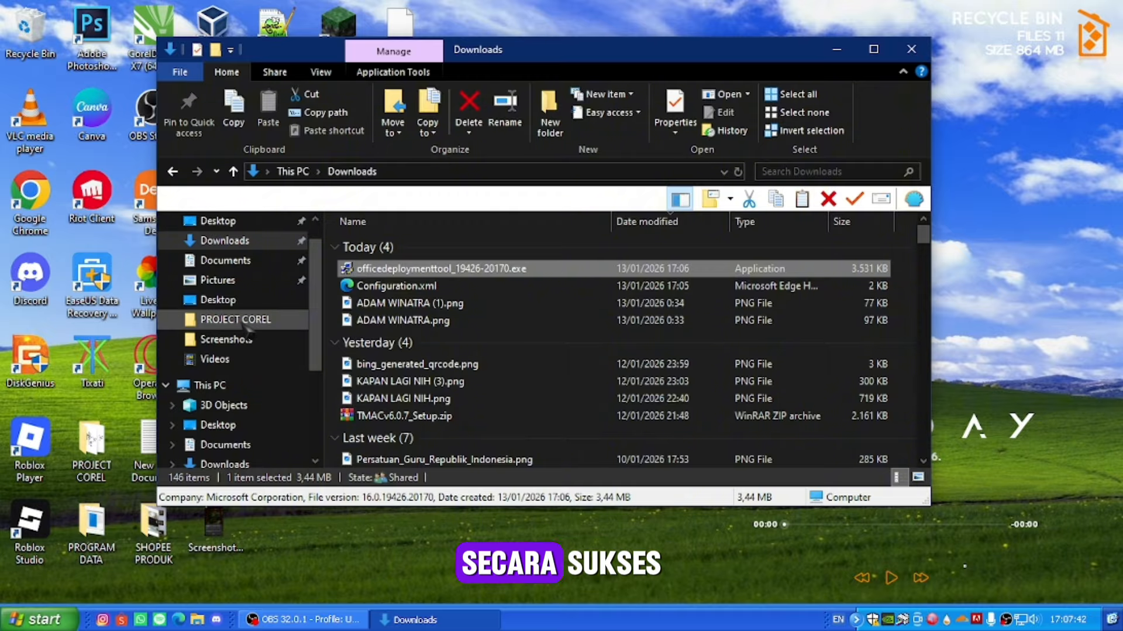
{"action": "scroll", "coordinate": [245, 335], "scroll_direction": "up", "scroll_amount": 1}
{"action": "scroll", "coordinate": [246, 335], "scroll_direction": "down", "scroll_amount": 1}
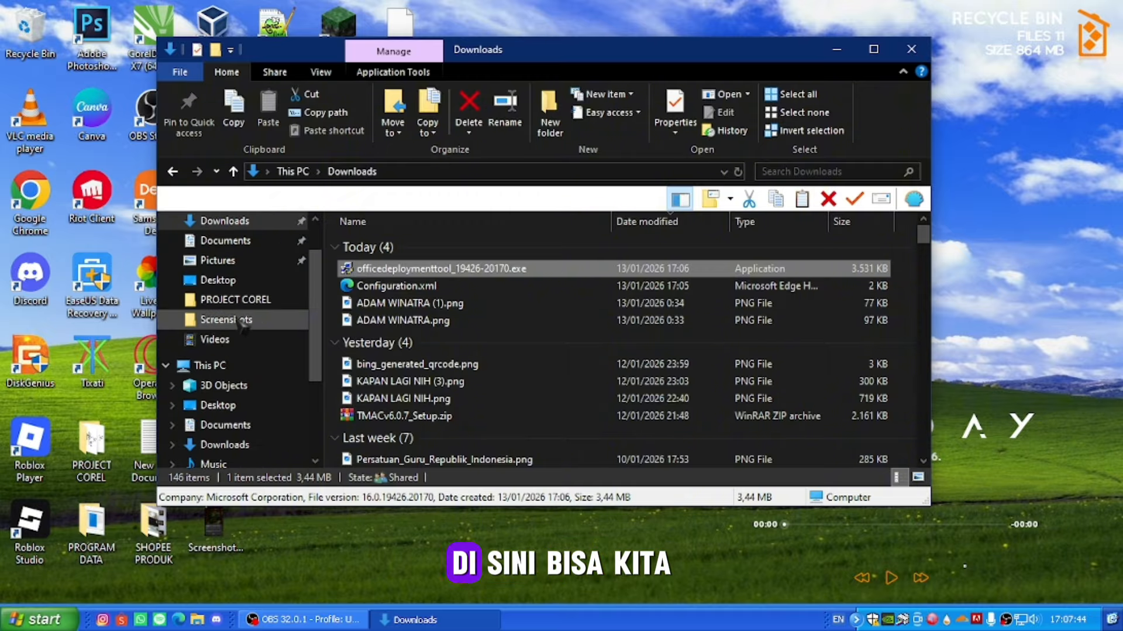
{"action": "left_click", "coordinate": [209, 365]}
{"action": "scroll", "coordinate": [398, 334], "scroll_direction": "down", "scroll_amount": 2}
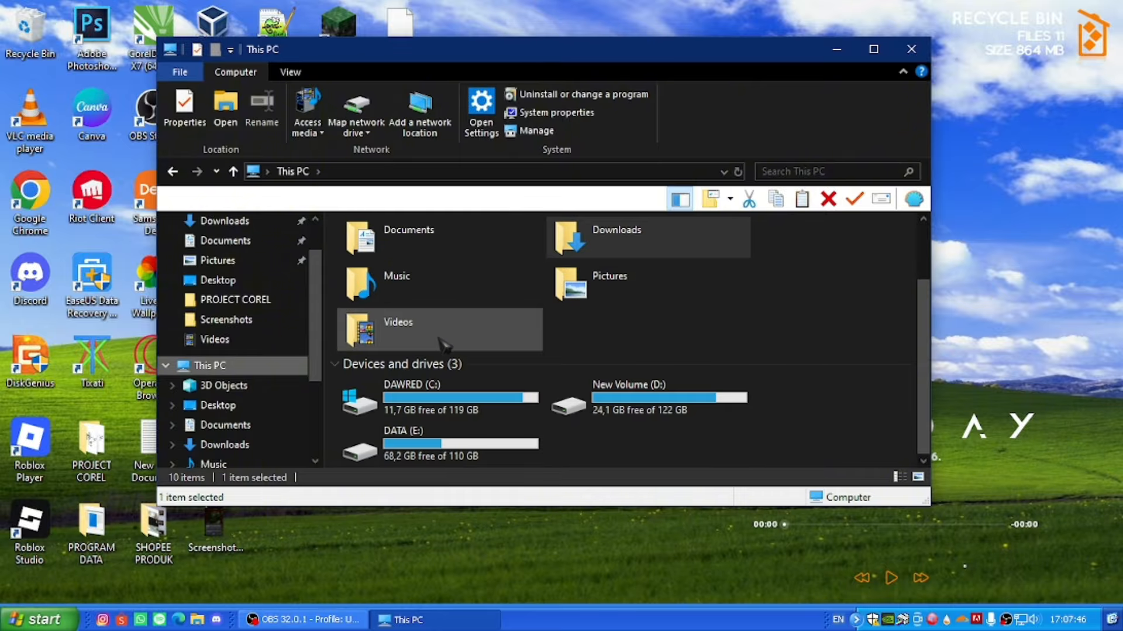
{"action": "double_click", "coordinate": [452, 406]}
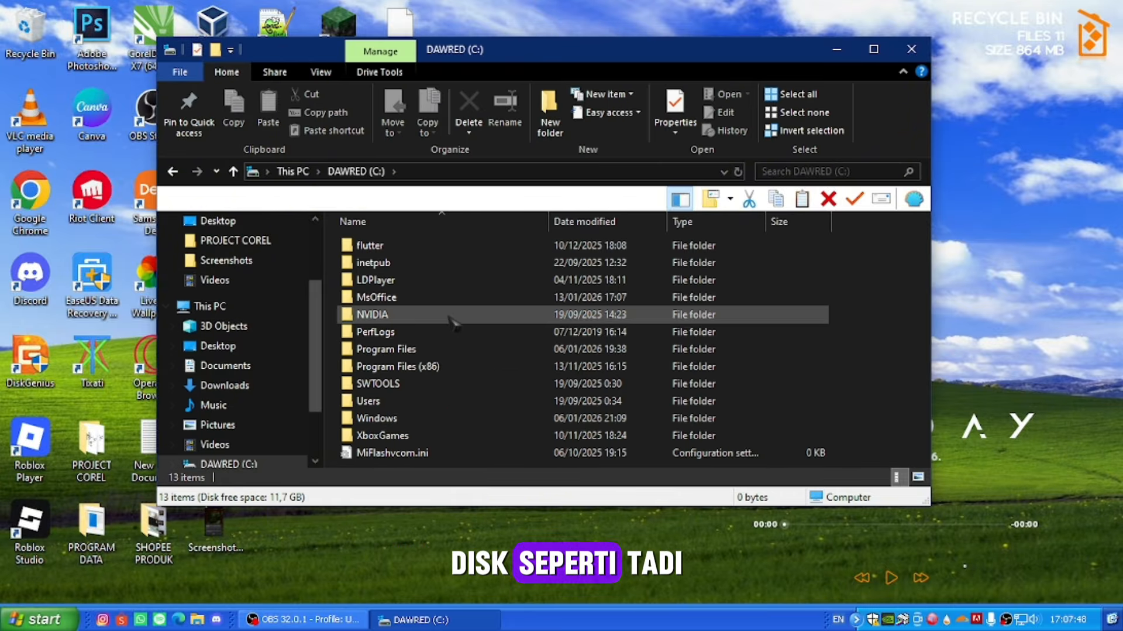
{"action": "double_click", "coordinate": [388, 302]}
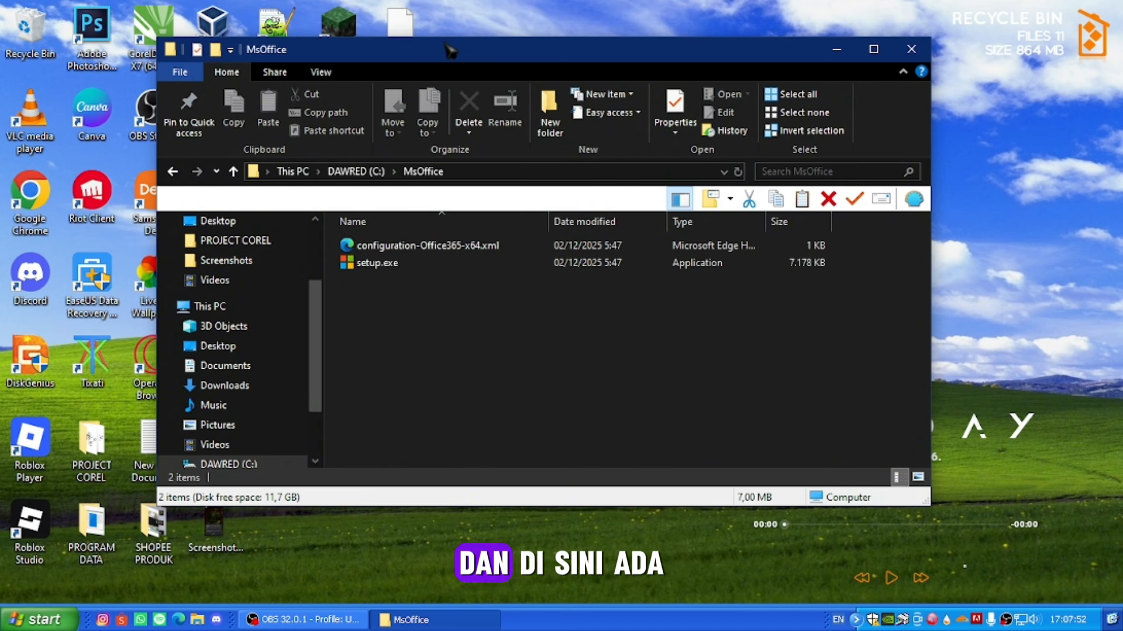
{"action": "left_click_drag", "start_coordinate": [450, 47], "coordinate": [496, 50]}
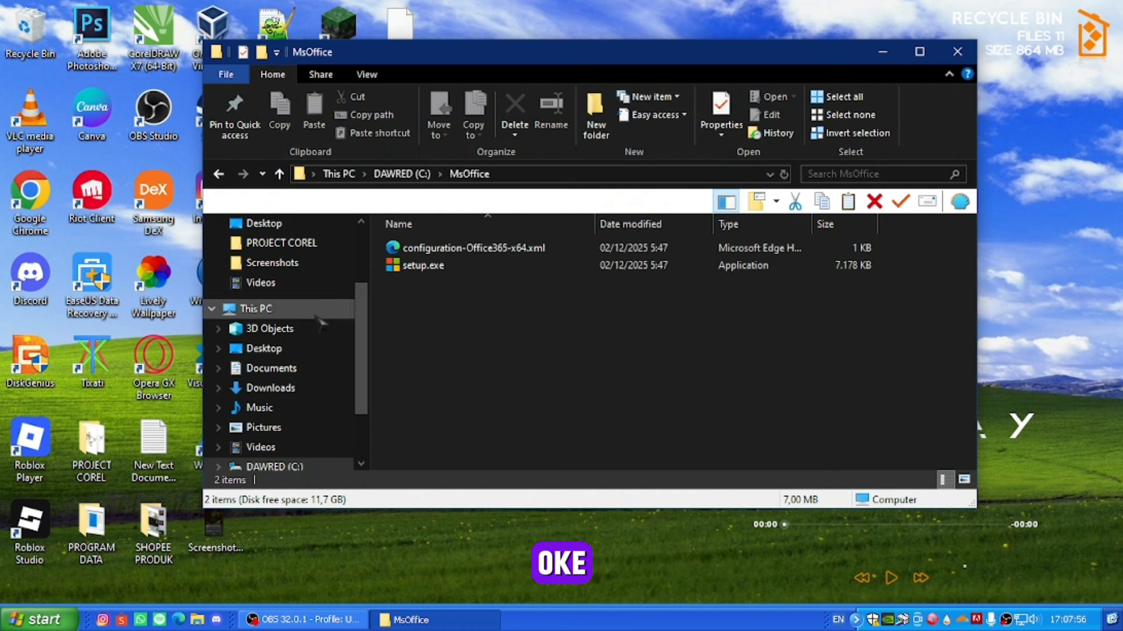
Step: Cut Configuration.xml from the Downloads folder
{"action": "scroll", "coordinate": [272, 331], "scroll_direction": "up", "scroll_amount": 2}
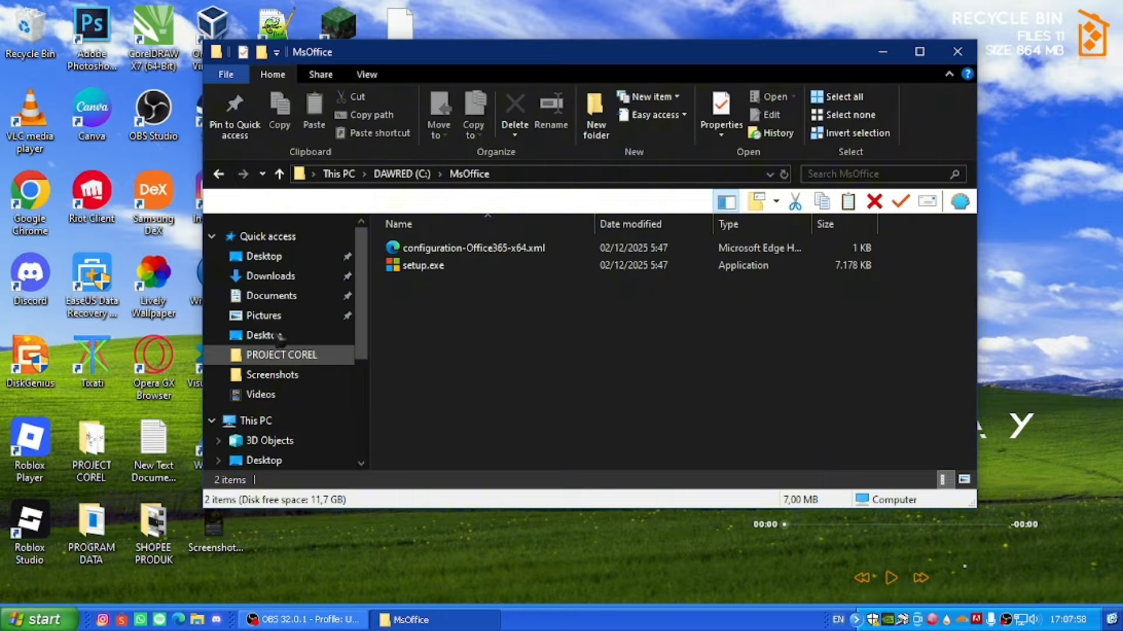
{"action": "left_click", "coordinate": [273, 278]}
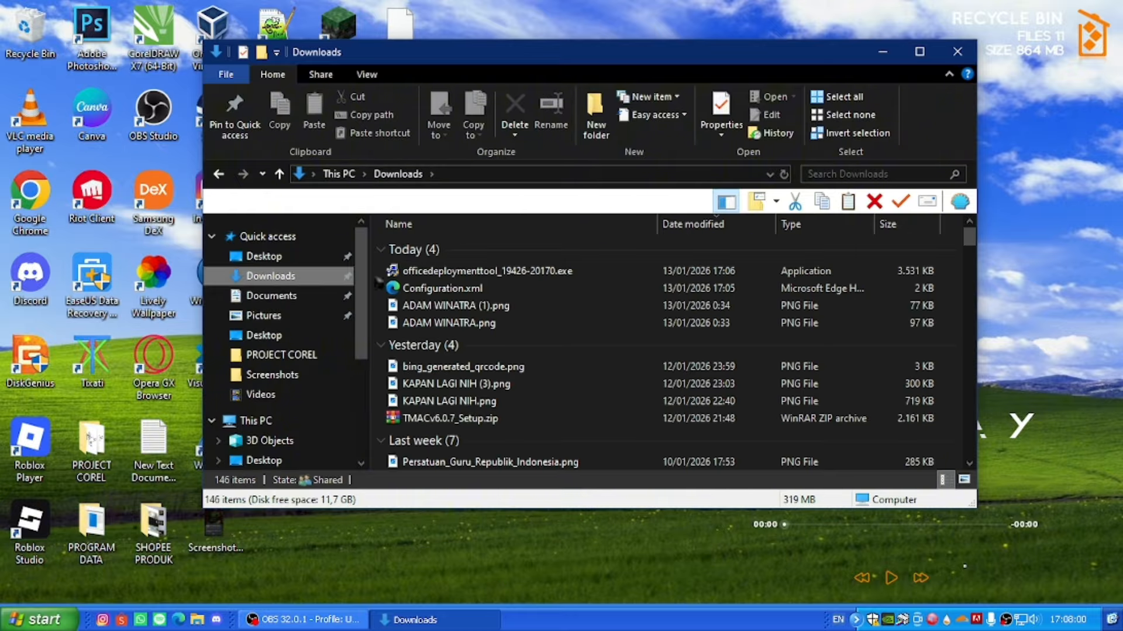
{"action": "left_click", "coordinate": [437, 289]}
{"action": "right_click", "coordinate": [438, 288]}
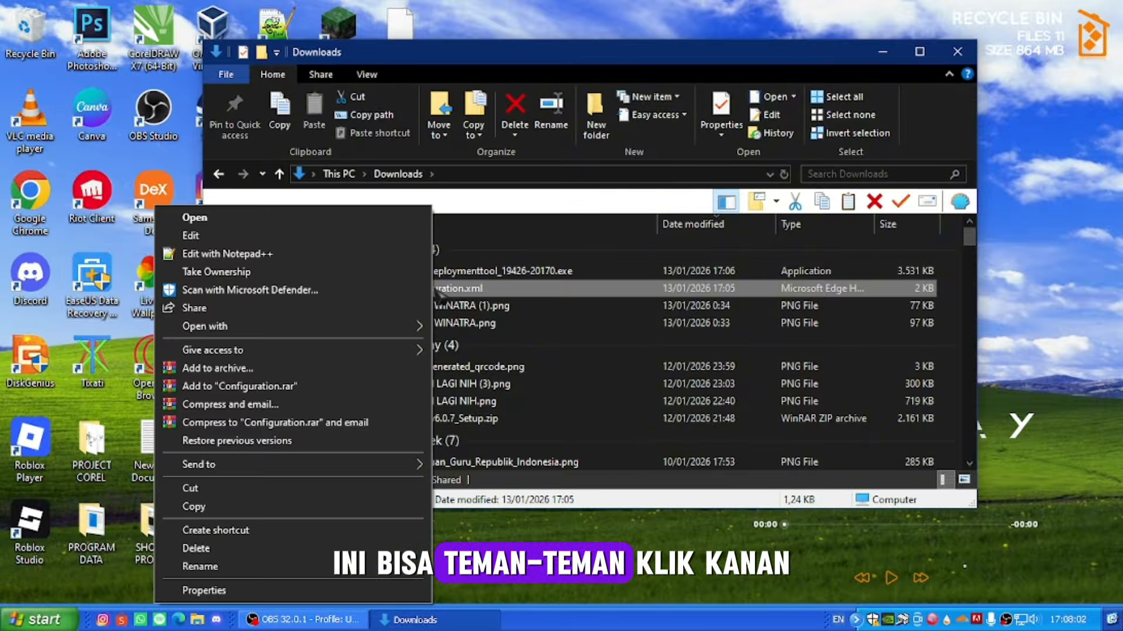
{"action": "left_click", "coordinate": [196, 488]}
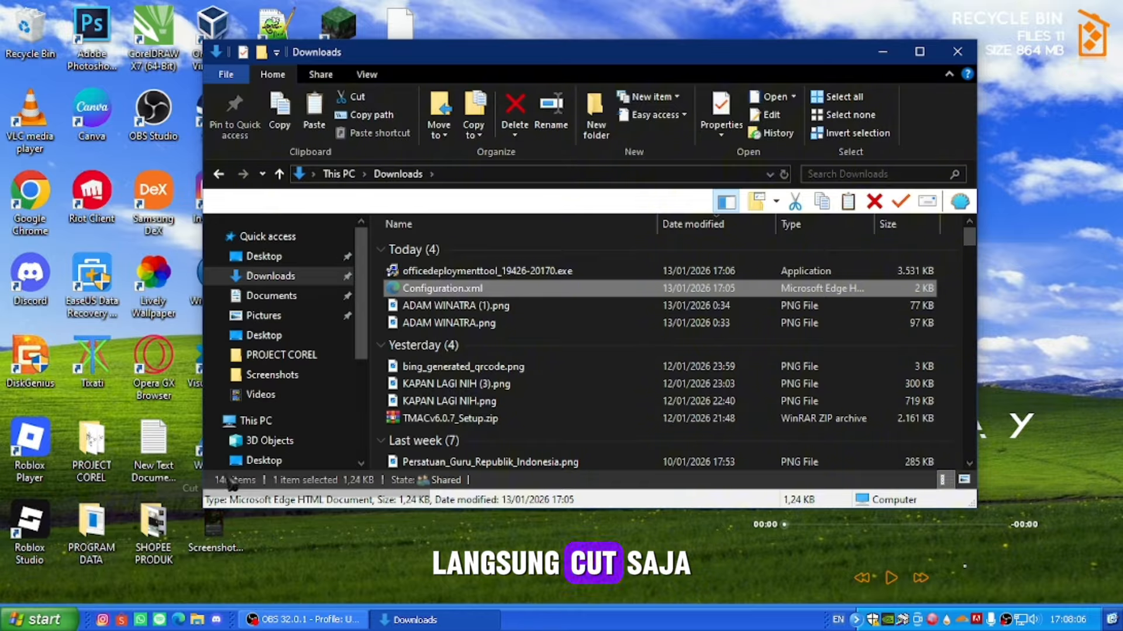
Step: Return to the MsOffice folder on the C: drive and paste Configuration.xml into it
{"action": "left_click", "coordinate": [256, 348]}
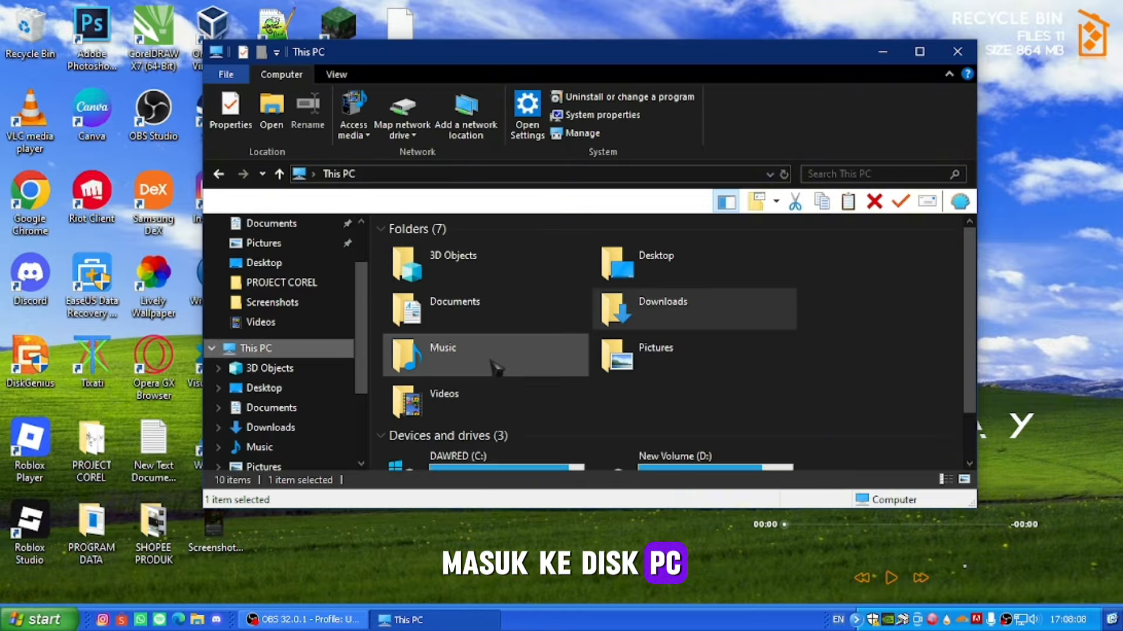
{"action": "scroll", "coordinate": [494, 363], "scroll_direction": "down", "scroll_amount": 2}
{"action": "left_click", "coordinate": [494, 398]}
{"action": "double_click", "coordinate": [494, 398]}
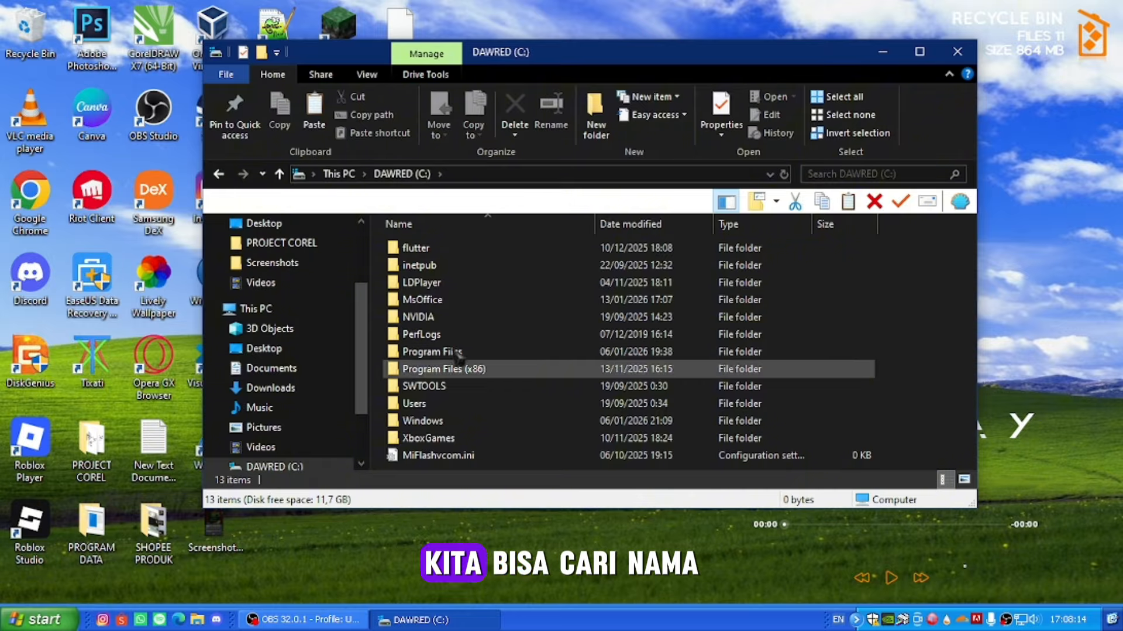
{"action": "double_click", "coordinate": [423, 300]}
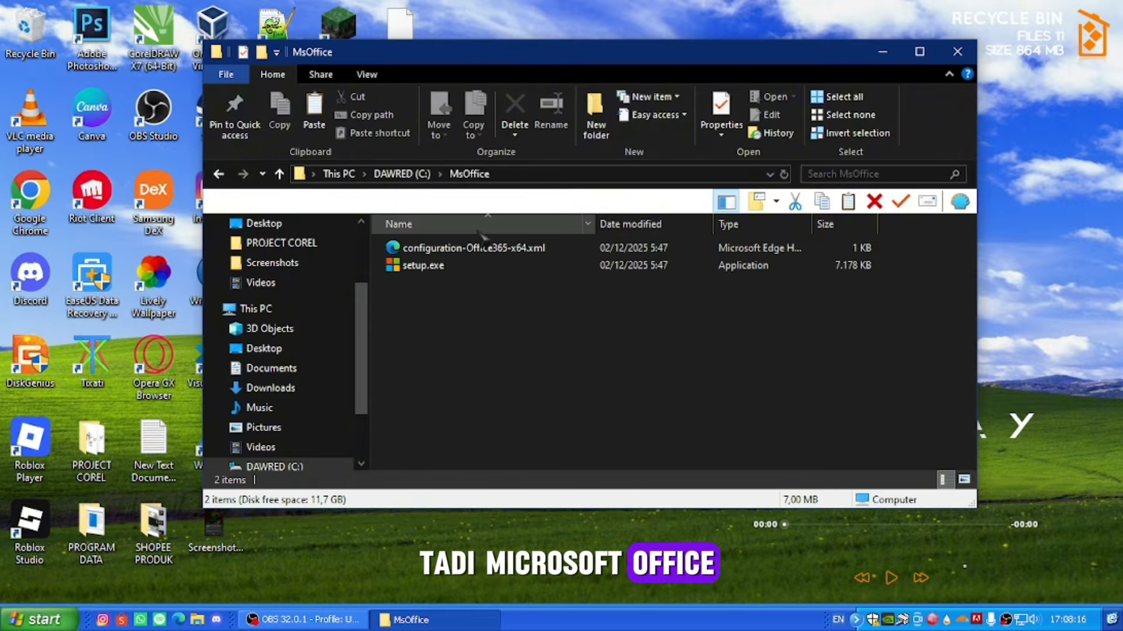
{"action": "right_click", "coordinate": [518, 328]}
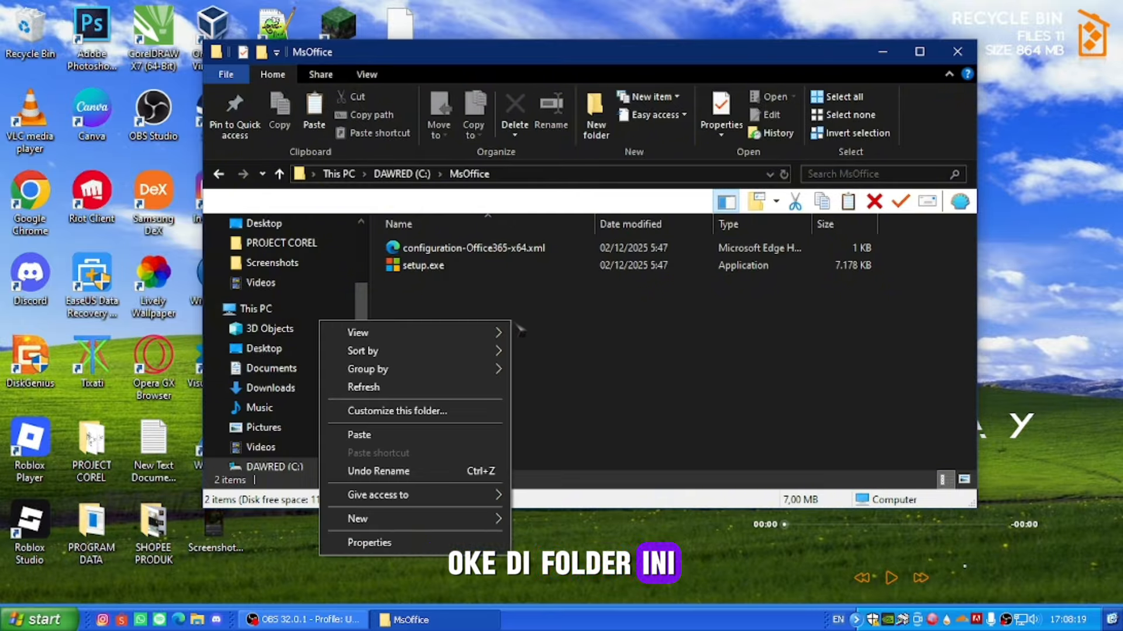
{"action": "left_click", "coordinate": [358, 434]}
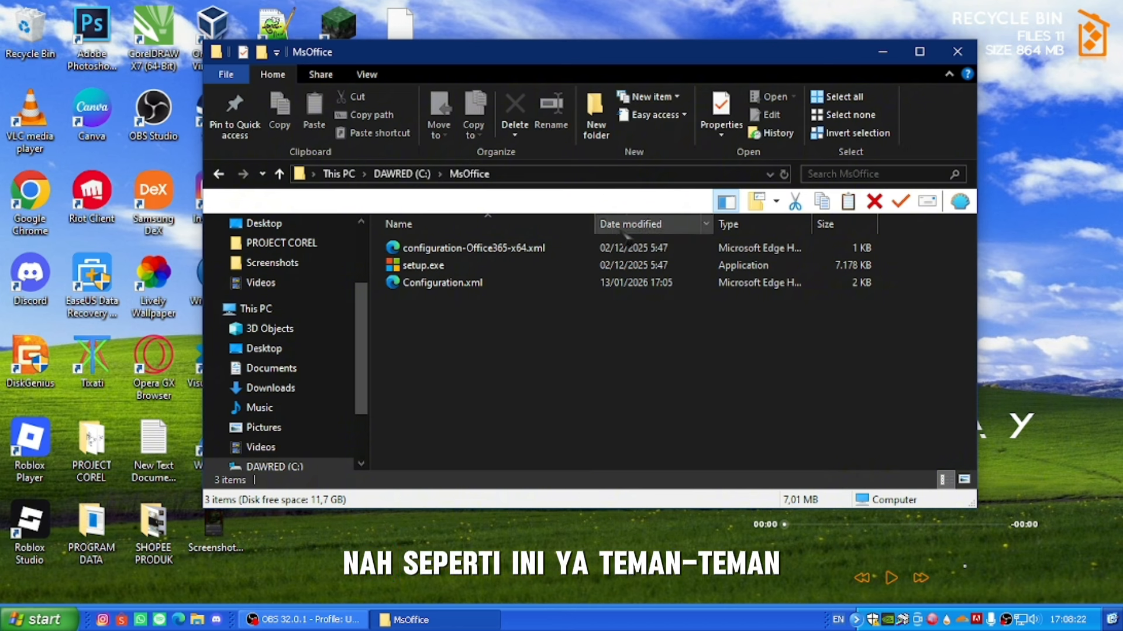
Step: Delete configuration-Office365-x64.xml from the MsOffice folder and move the folder window aside
{"action": "left_click", "coordinate": [455, 256]}
{"action": "key", "text": "Delete"}
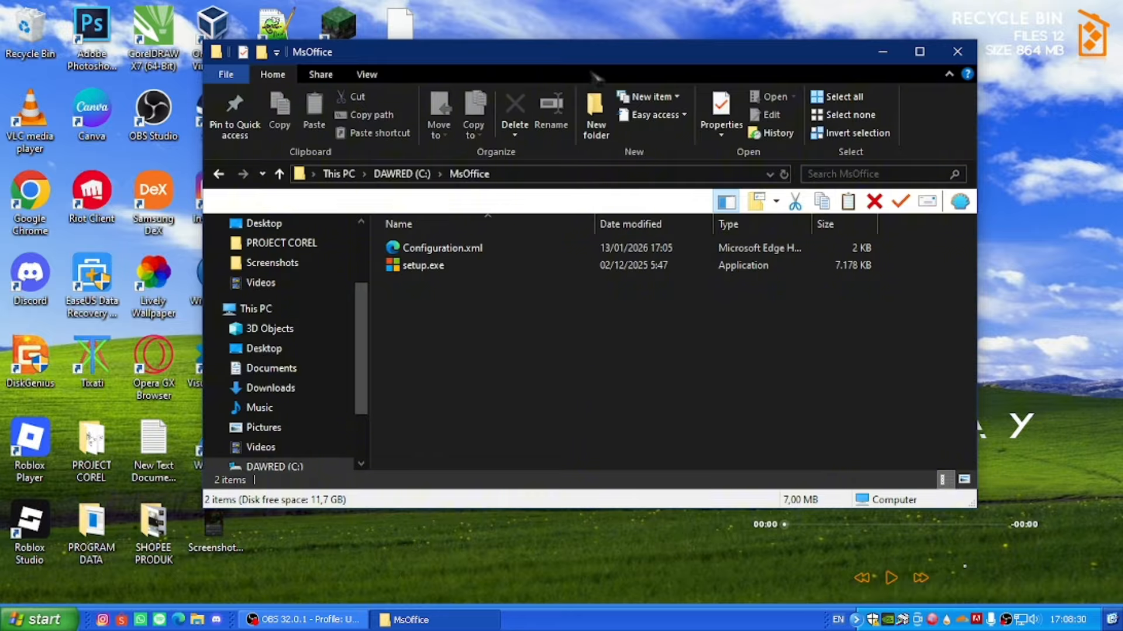
{"action": "left_click_drag", "start_coordinate": [596, 63], "coordinate": [768, 53]}
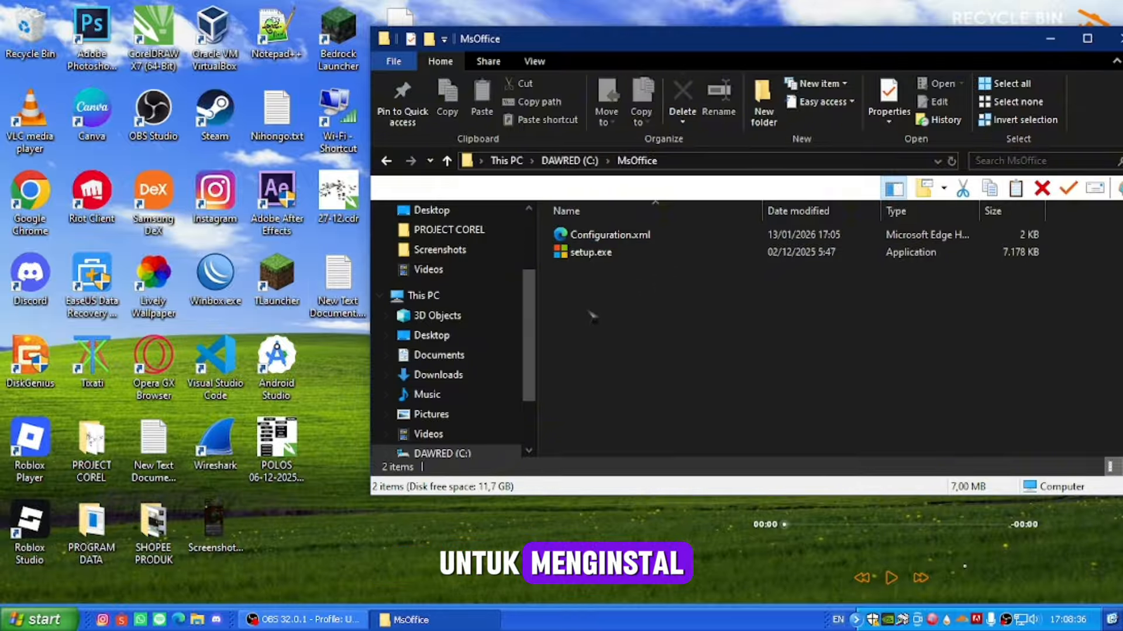
{"action": "left_click_drag", "start_coordinate": [637, 47], "coordinate": [635, 41]}
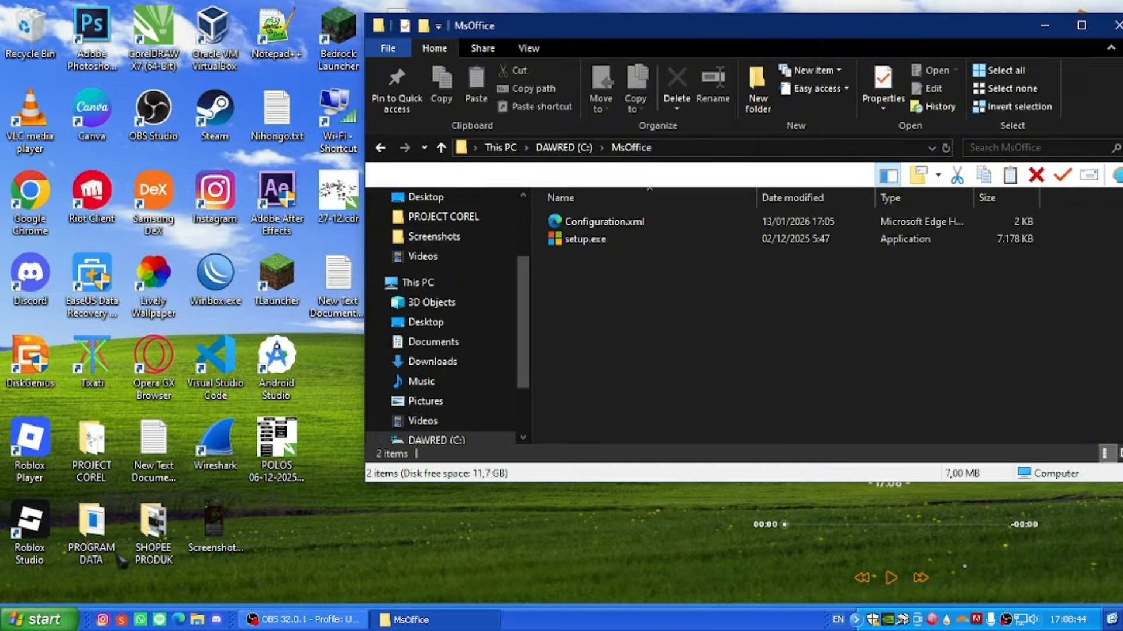
{"action": "left_click", "coordinate": [64, 619]}
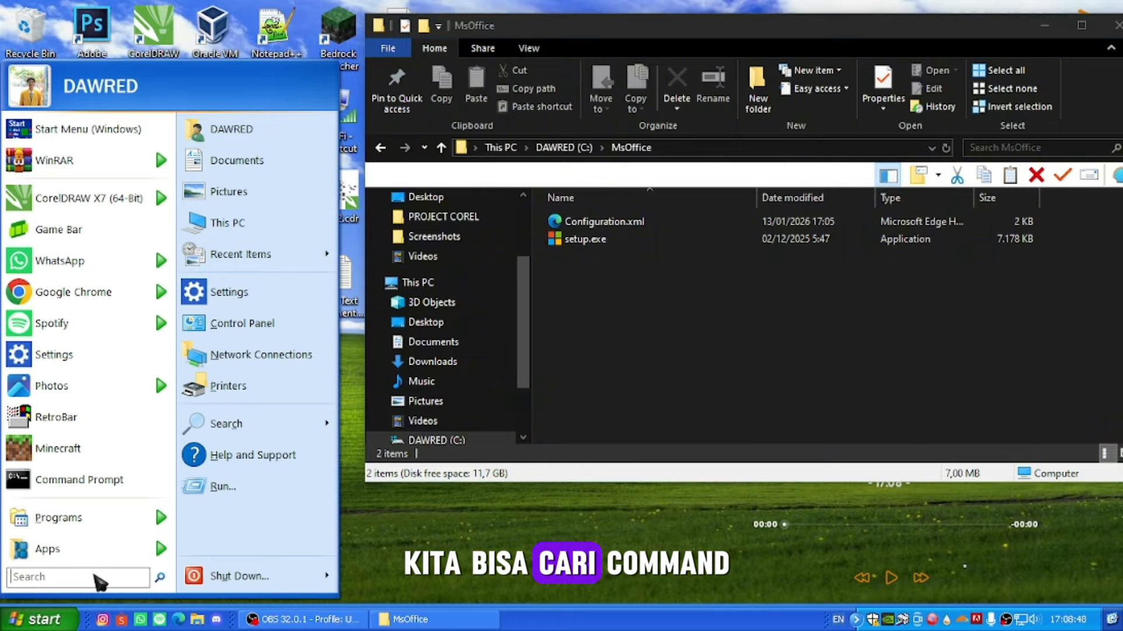
{"action": "type", "text": "com"}
{"action": "type", "text": "md"}
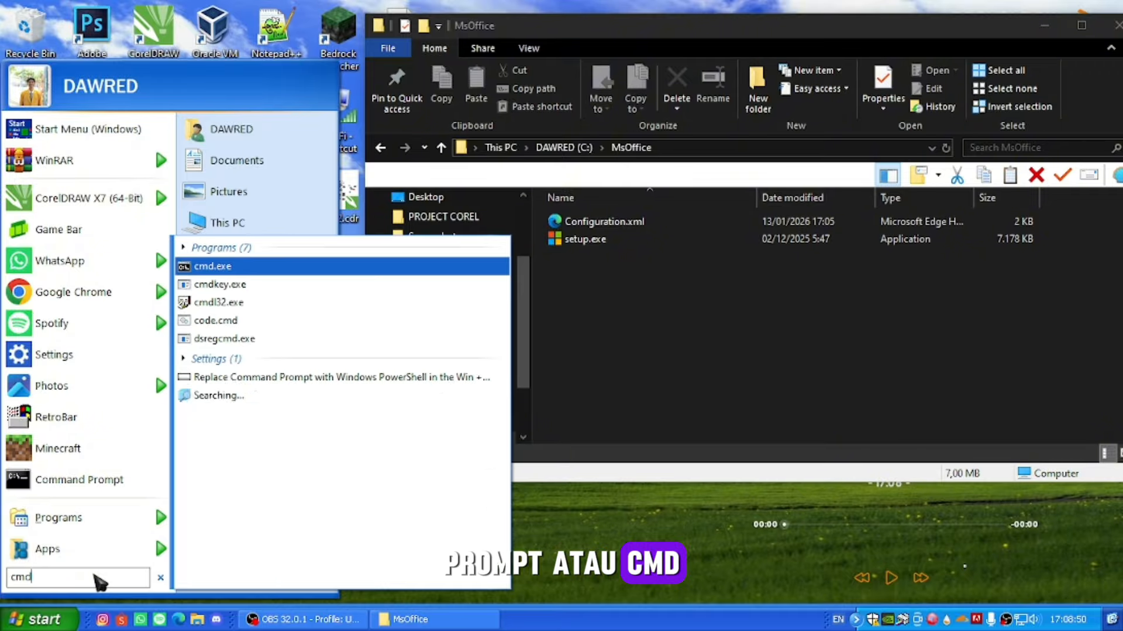
{"action": "right_click", "coordinate": [282, 273]}
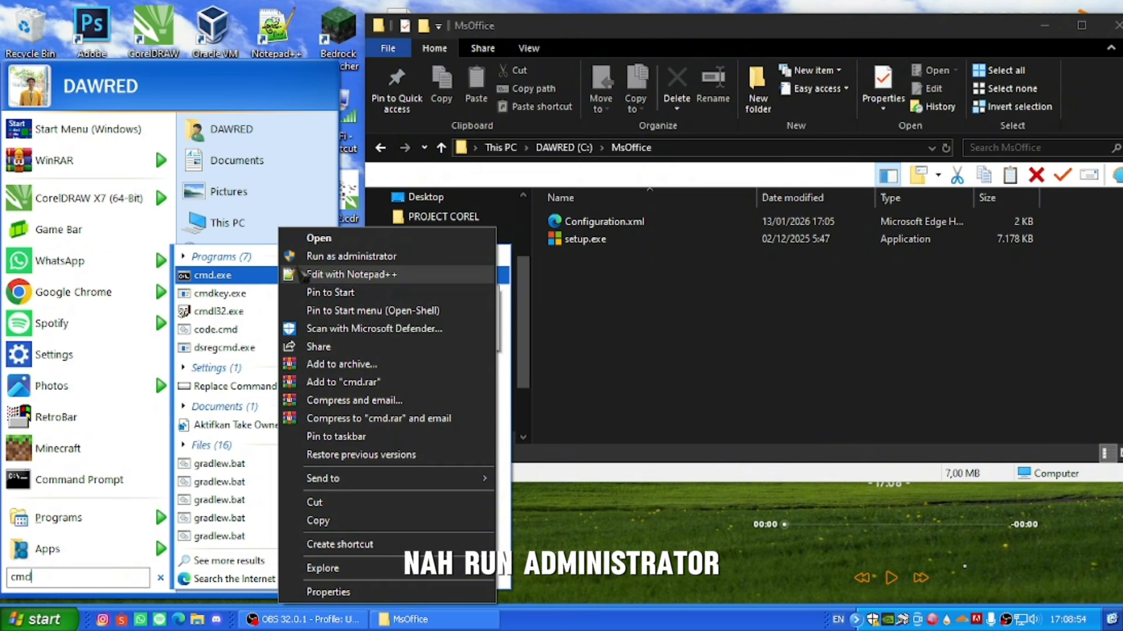
{"action": "left_click", "coordinate": [618, 341]}
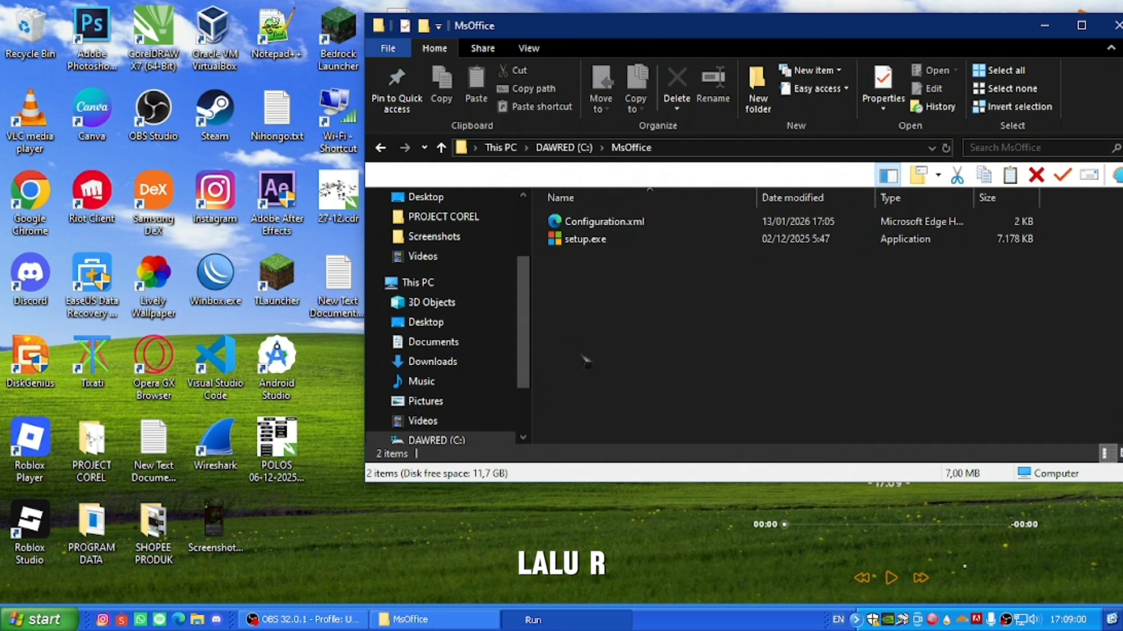
Step: Run cmd as administrator and position its window below the MsOffice folder's address path
{"action": "key", "text": "super+r"}
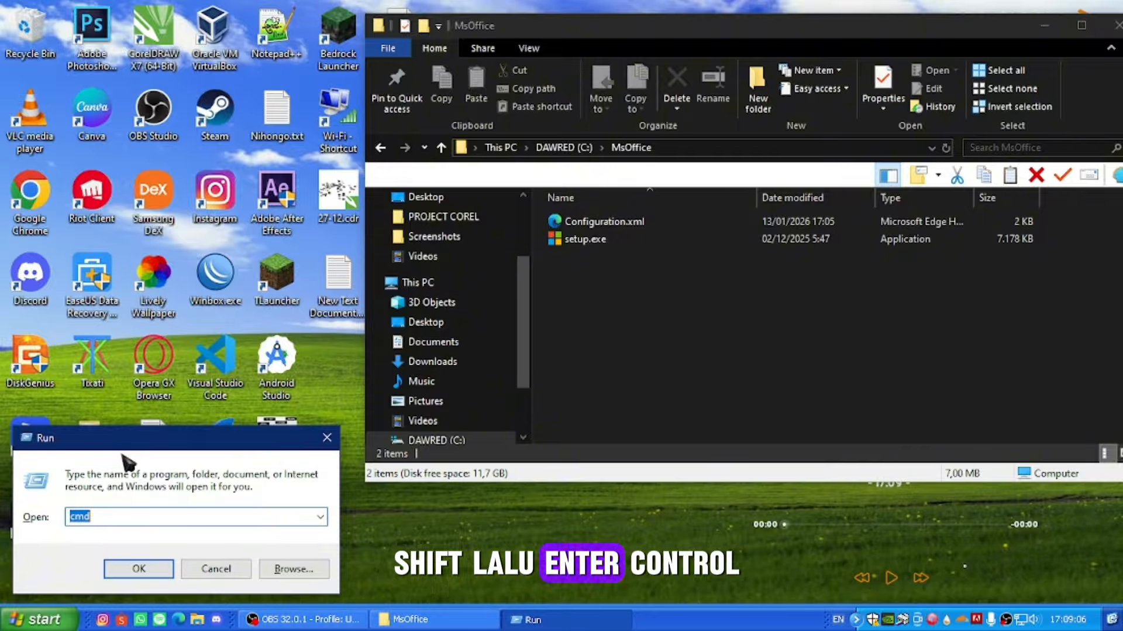
{"action": "key", "text": "ctrl+shift+Return"}
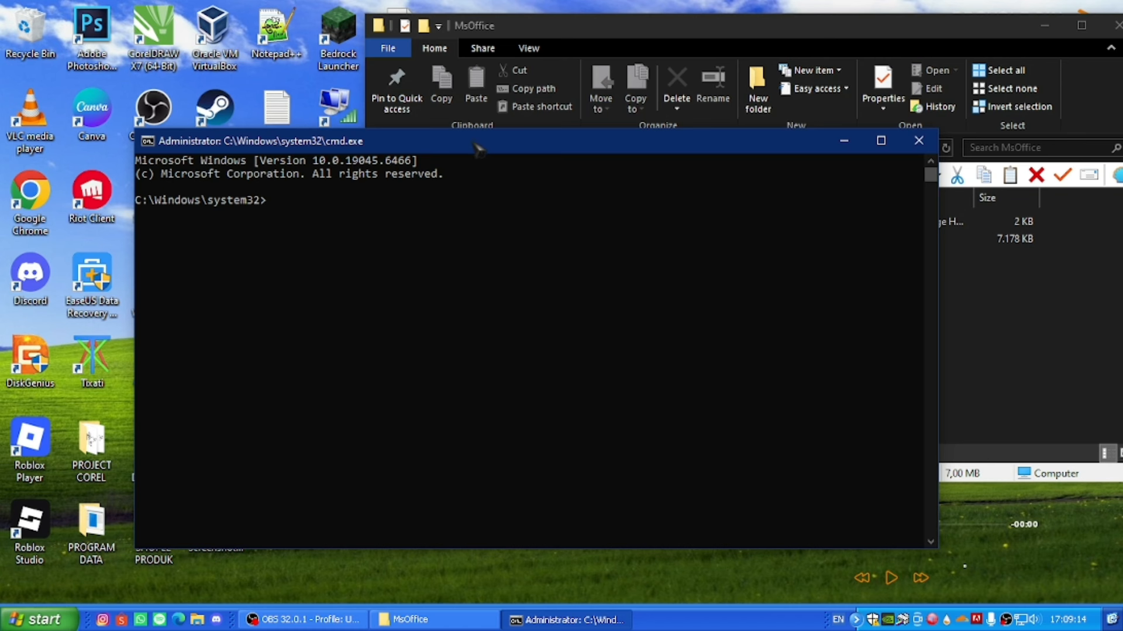
{"action": "left_click_drag", "start_coordinate": [436, 154], "coordinate": [756, 156]}
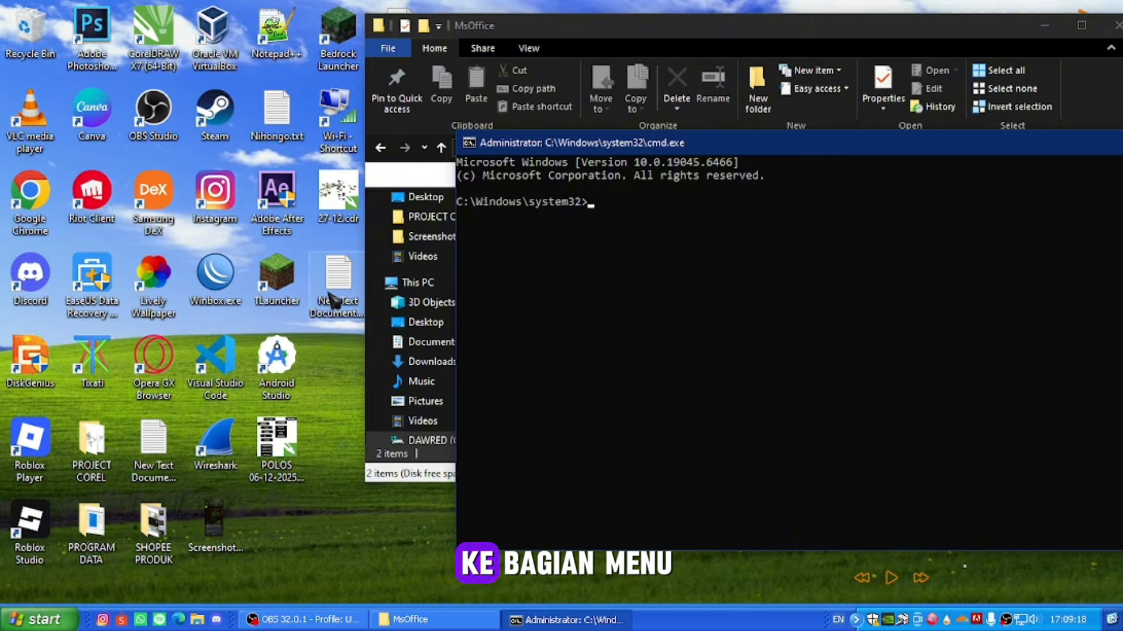
{"action": "left_click_drag", "start_coordinate": [690, 146], "coordinate": [592, 247]}
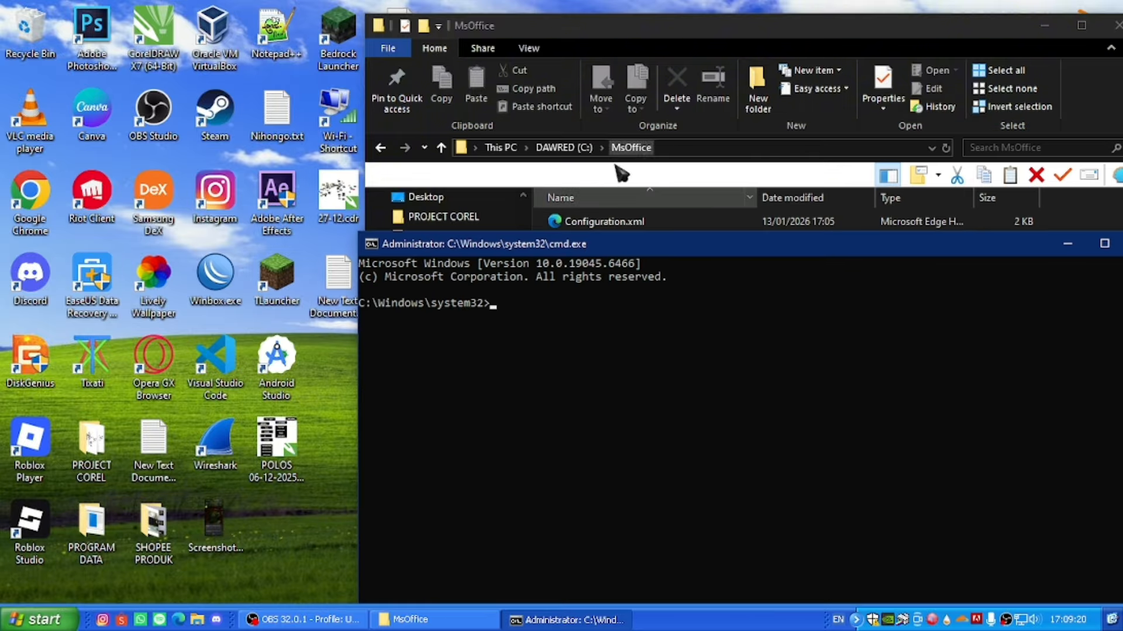
Step: Copy the MsOffice folder's path and change the command prompt's directory to C:\MsOffice, keeping the folder's files in view
{"action": "left_click", "coordinate": [681, 151]}
{"action": "left_click", "coordinate": [672, 151]}
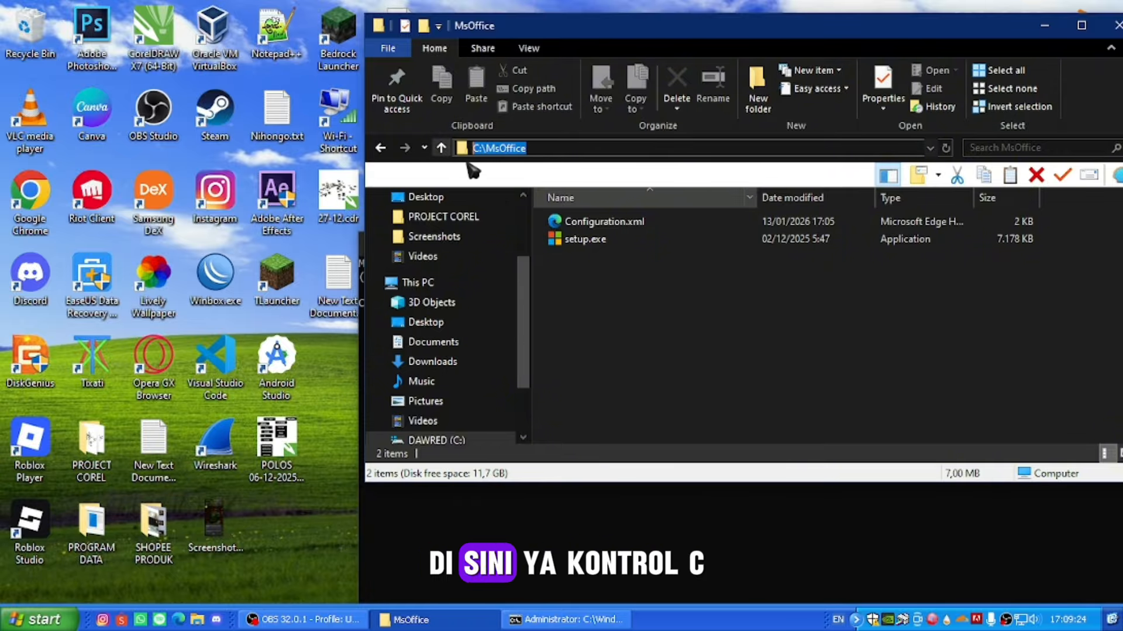
{"action": "key", "text": "alt+Tab"}
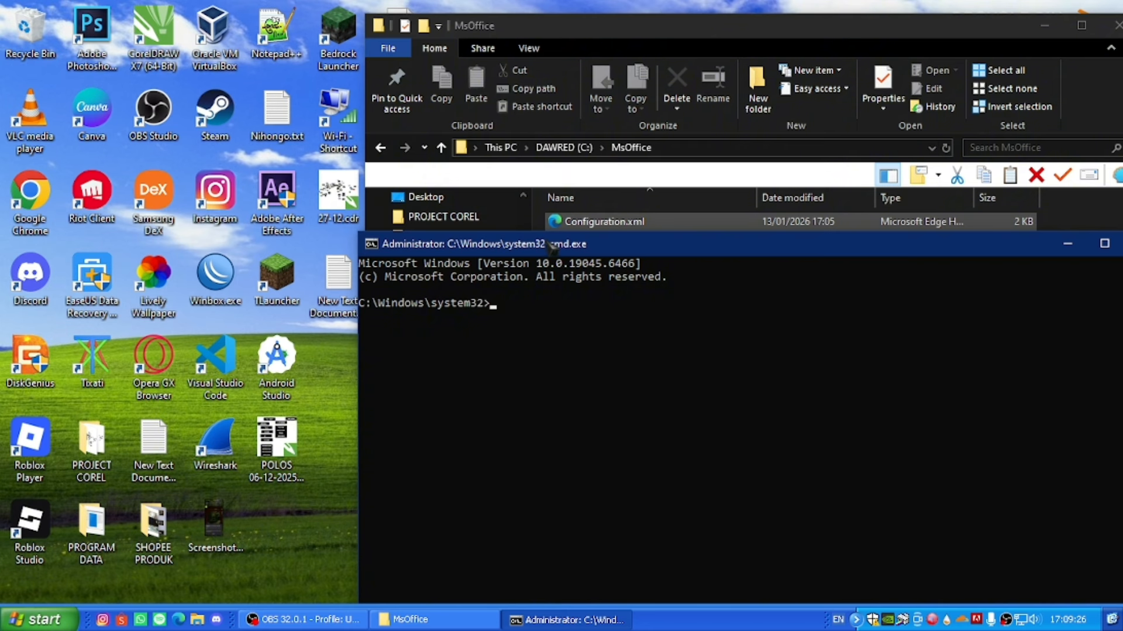
{"action": "left_click_drag", "start_coordinate": [553, 245], "coordinate": [559, 280]}
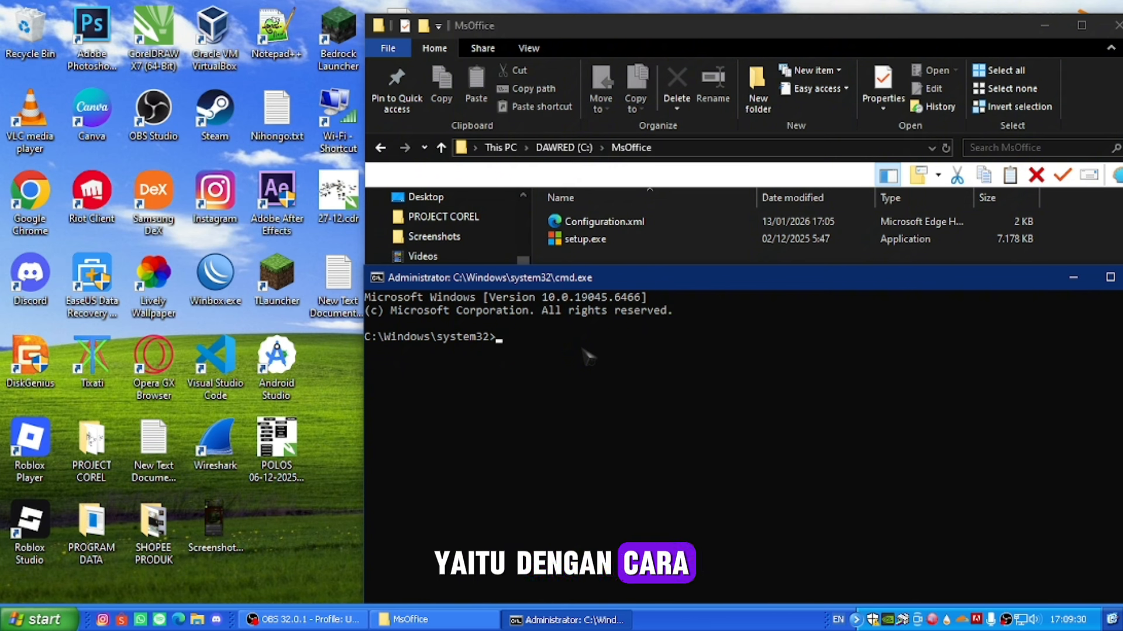
{"action": "type", "text": "cd"}
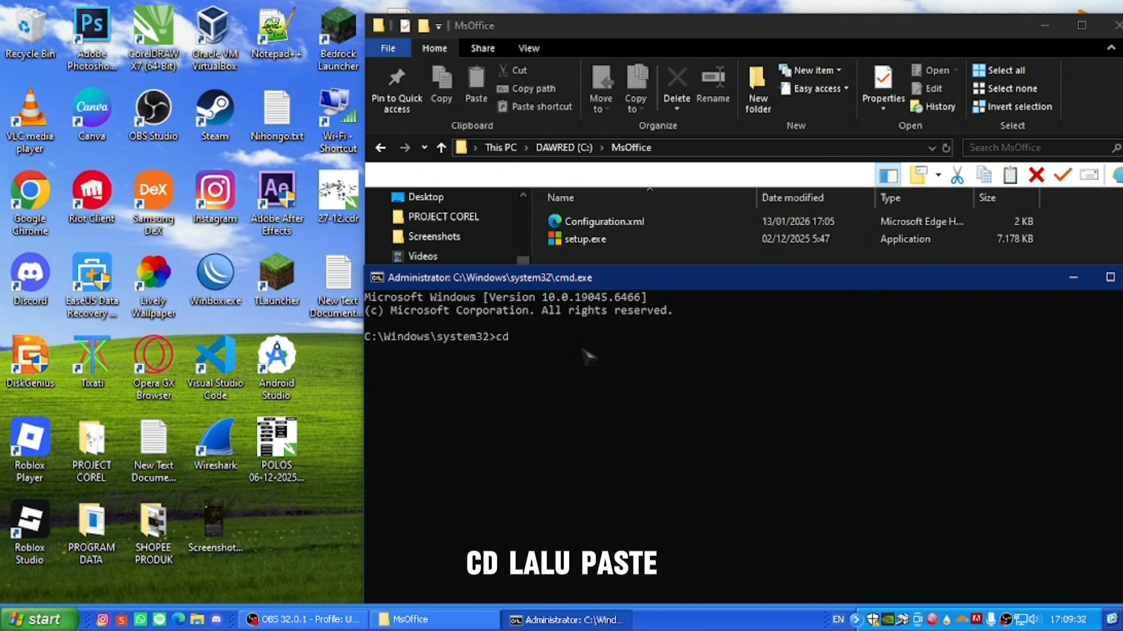
{"action": "type", "text": "C:\\MsOffice"}
{"action": "key", "text": "Return"}
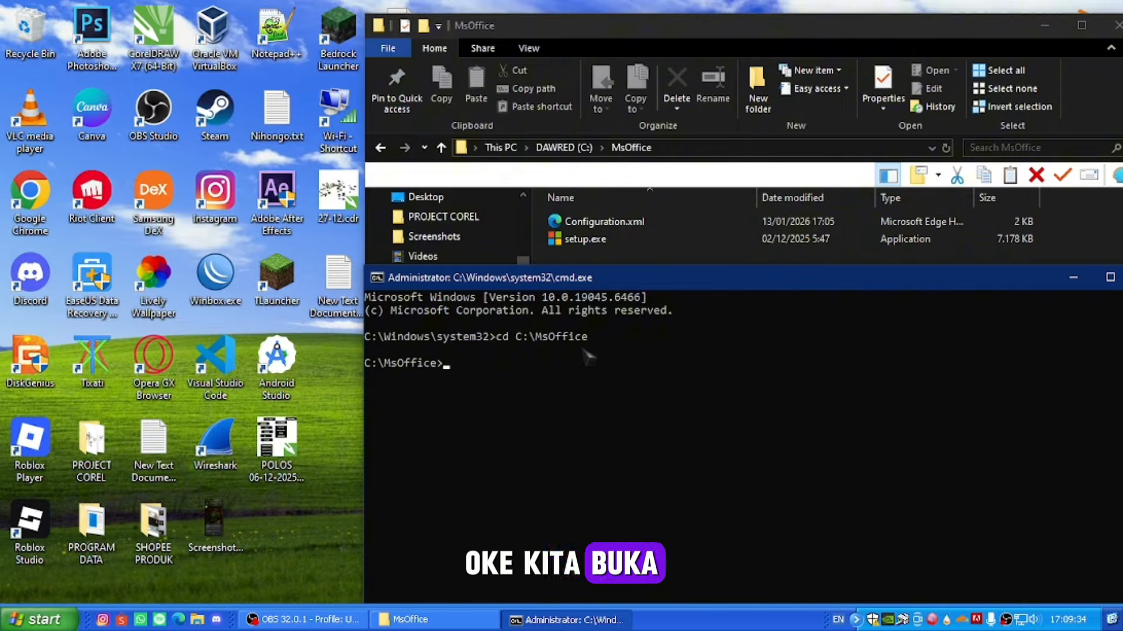
{"action": "mouse_move", "coordinate": [539, 281]}
{"action": "left_mouse_down"}
{"action": "mouse_move", "coordinate": [558, 240]}
{"action": "mouse_move", "coordinate": [559, 289]}
{"action": "left_mouse_up"}
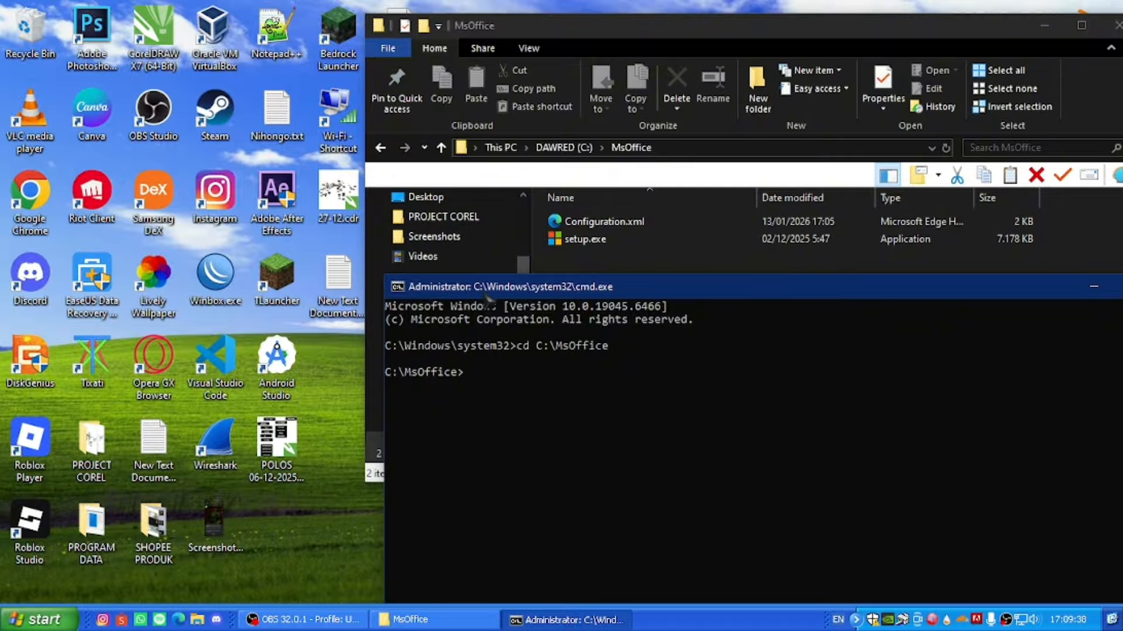
{"action": "left_click_drag", "start_coordinate": [490, 291], "coordinate": [528, 262]}
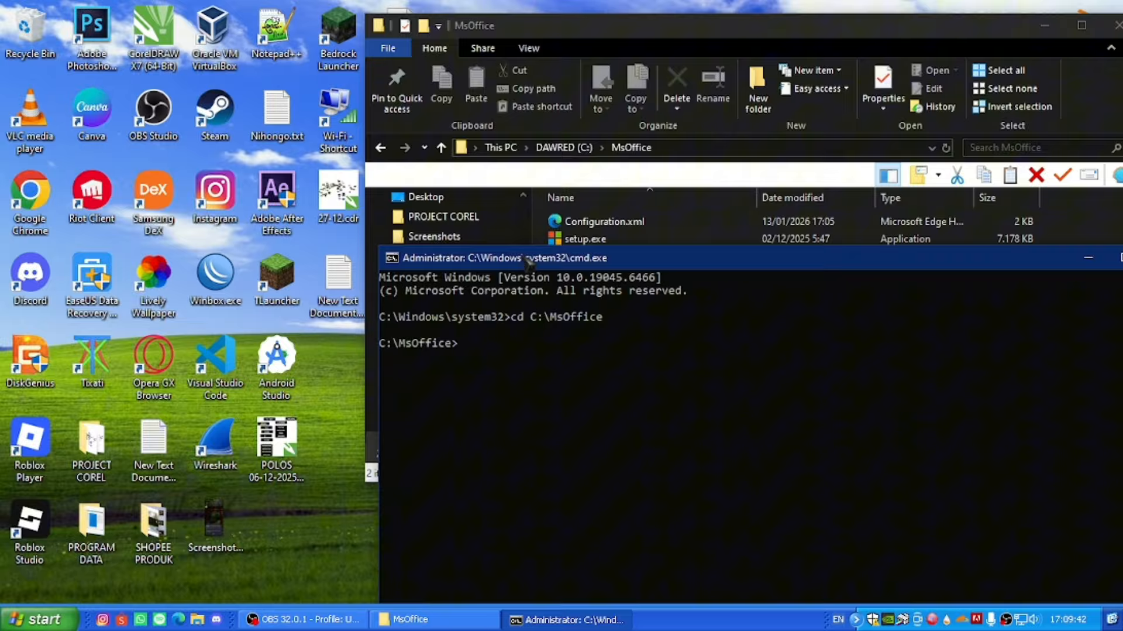
Step: Open New Text Document.txt from the desktop and consult its line setup.exe /download configuration.xml
{"action": "double_click", "coordinate": [343, 283]}
{"action": "left_click_drag", "start_coordinate": [432, 99], "coordinate": [423, 159]}
{"action": "left_click", "coordinate": [154, 273]}
{"action": "left_click_drag", "start_coordinate": [155, 275], "coordinate": [420, 269]}
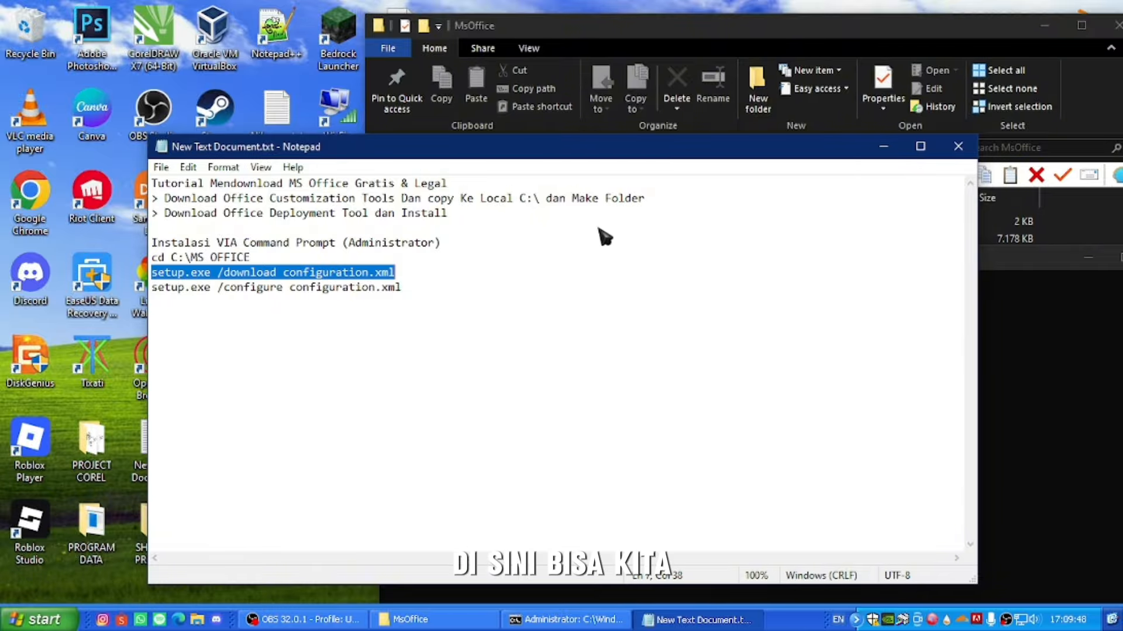
{"action": "left_click", "coordinate": [884, 151]}
{"action": "left_click", "coordinate": [533, 356]}
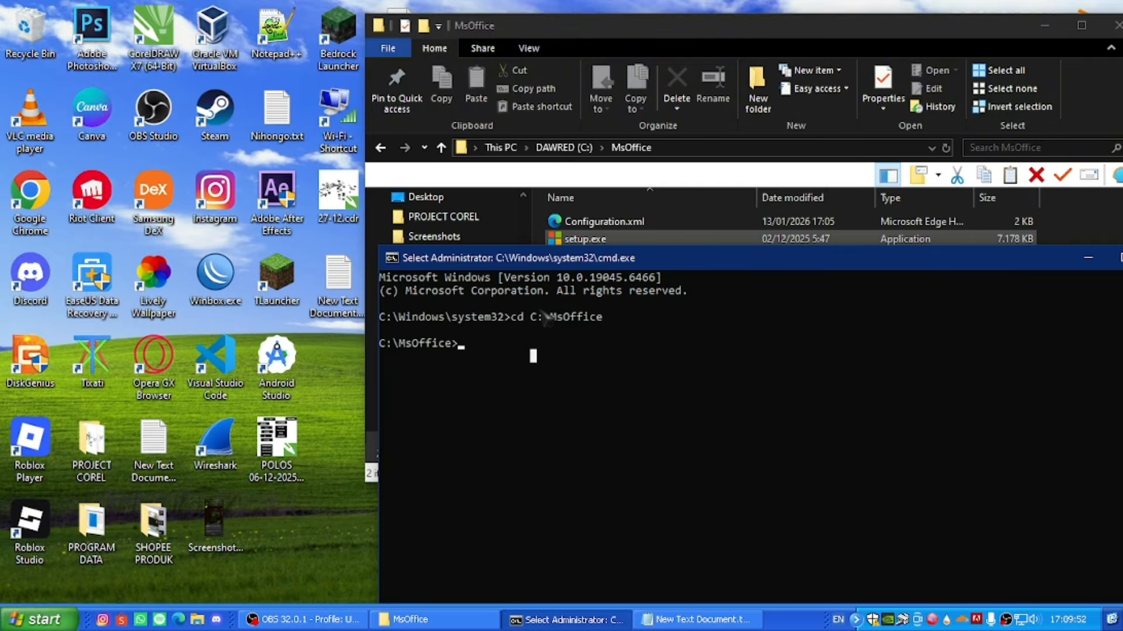
{"action": "key", "text": "alt+Tab"}
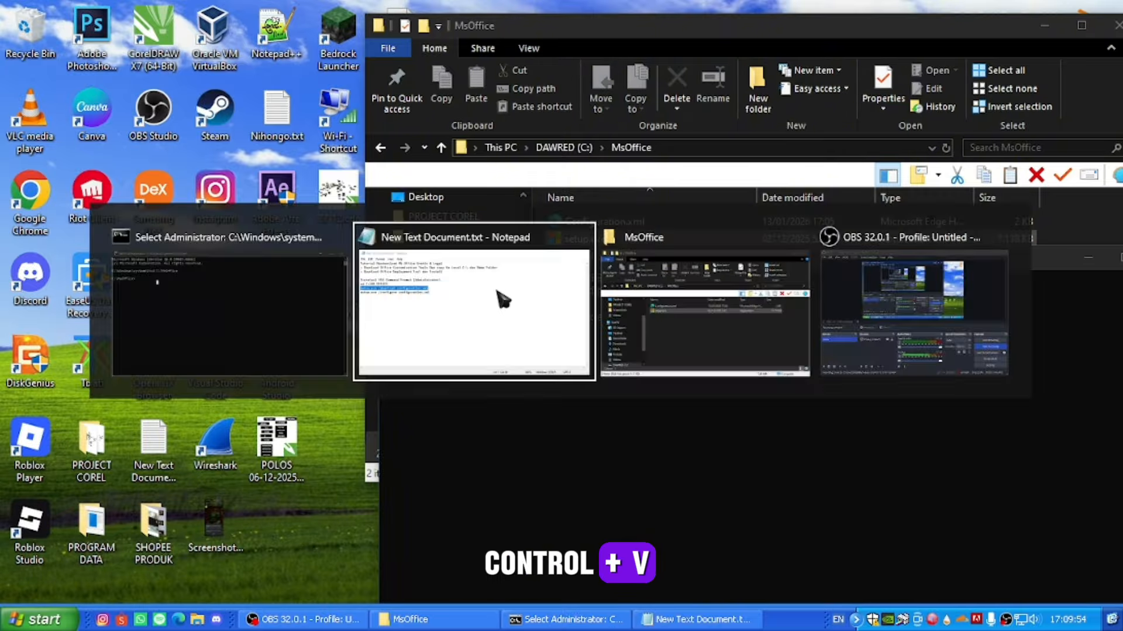
{"action": "left_click_drag", "start_coordinate": [381, 156], "coordinate": [396, 141]}
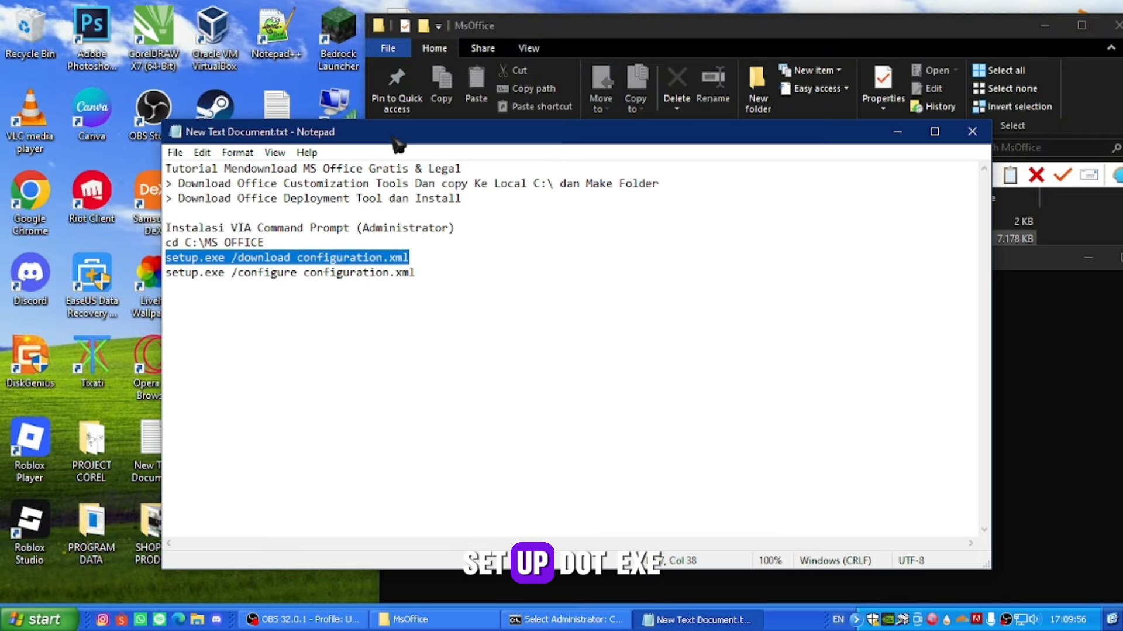
{"action": "left_click", "coordinate": [888, 137]}
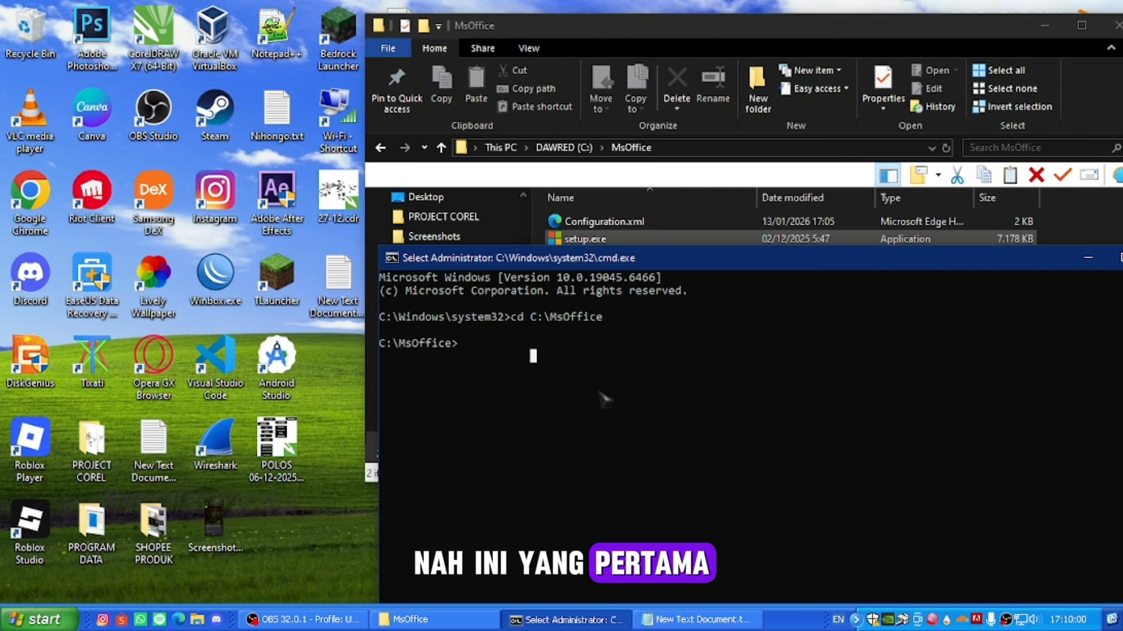
Step: Enter setup.exe /download configuration.xml at the C:\MsOffice prompt, checking the wording against the notes
{"action": "type", "text": "setup.e"}
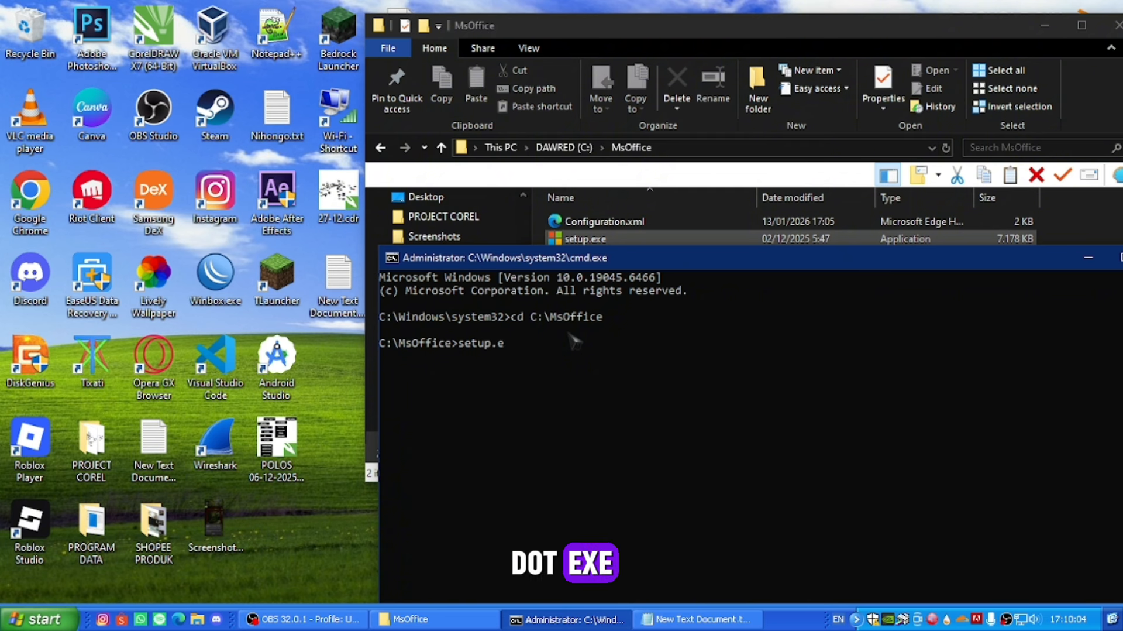
{"action": "type", "text": "xe"}
{"action": "left_click_drag", "start_coordinate": [582, 265], "coordinate": [558, 277]}
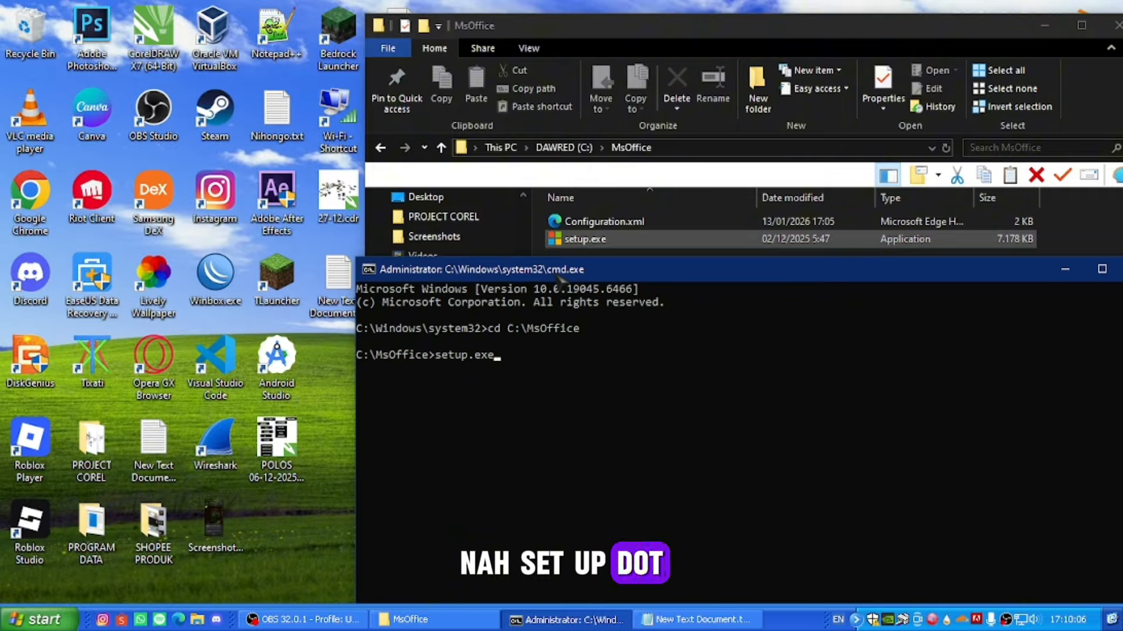
{"action": "key", "text": "alt+Tab"}
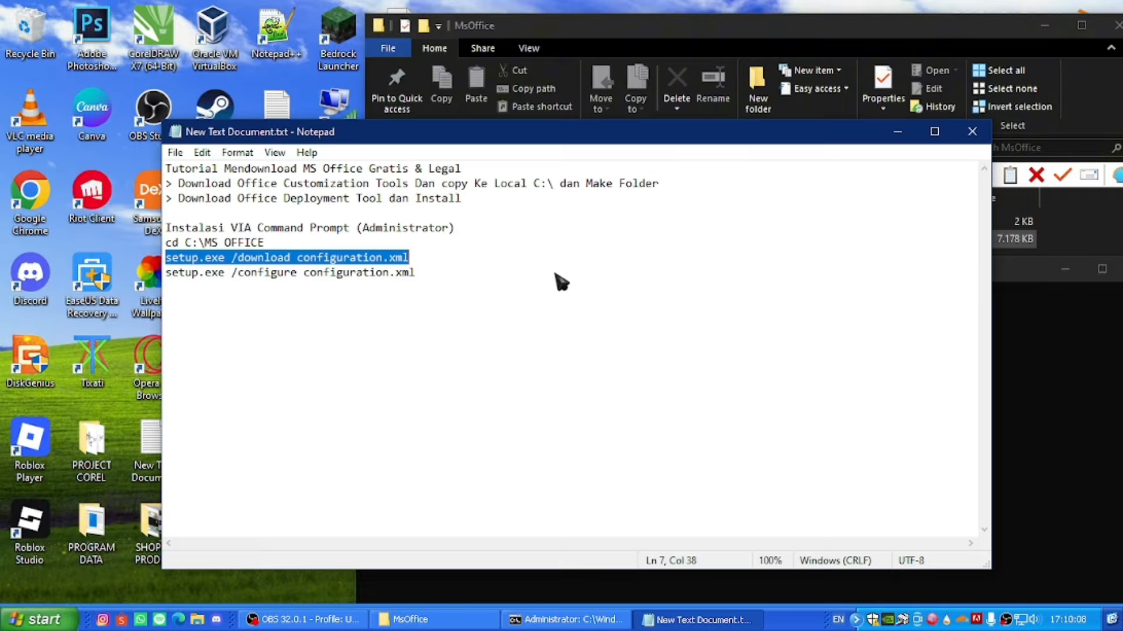
{"action": "left_click", "coordinate": [462, 264]}
{"action": "key", "text": "alt+Tab"}
{"action": "type", "text": "/"}
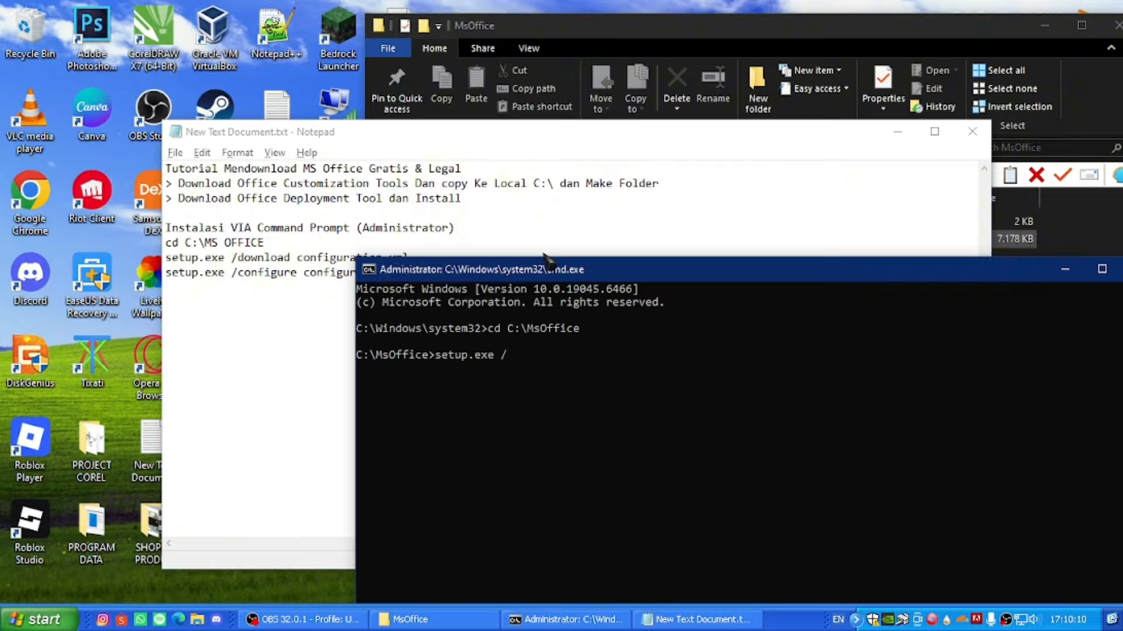
{"action": "type", "text": "download"}
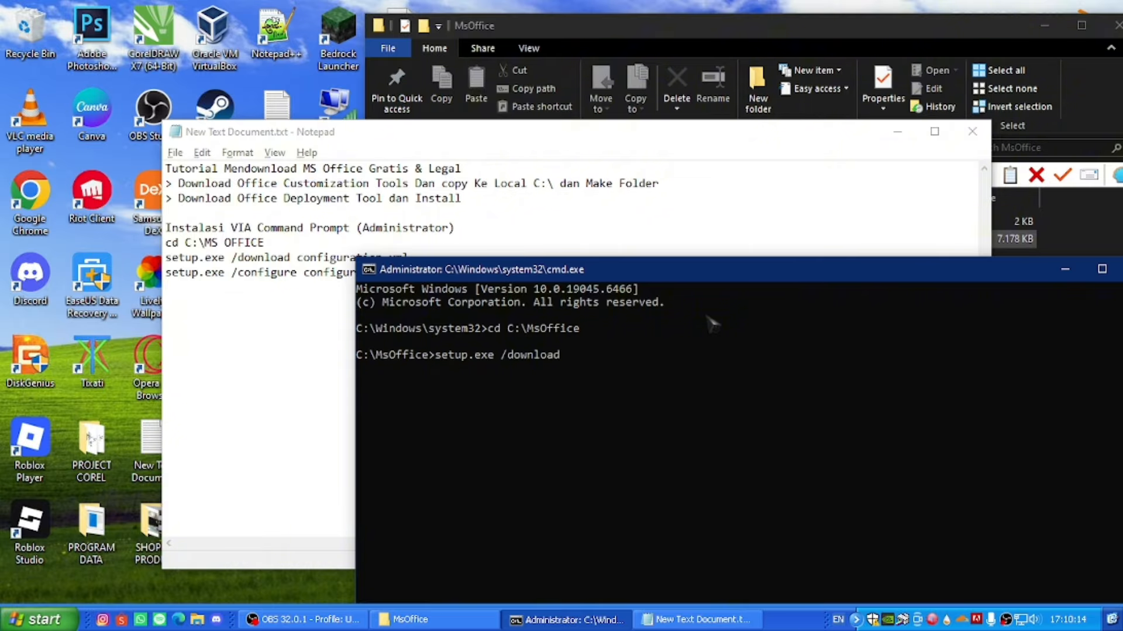
{"action": "type", "text": " configuration.xml"}
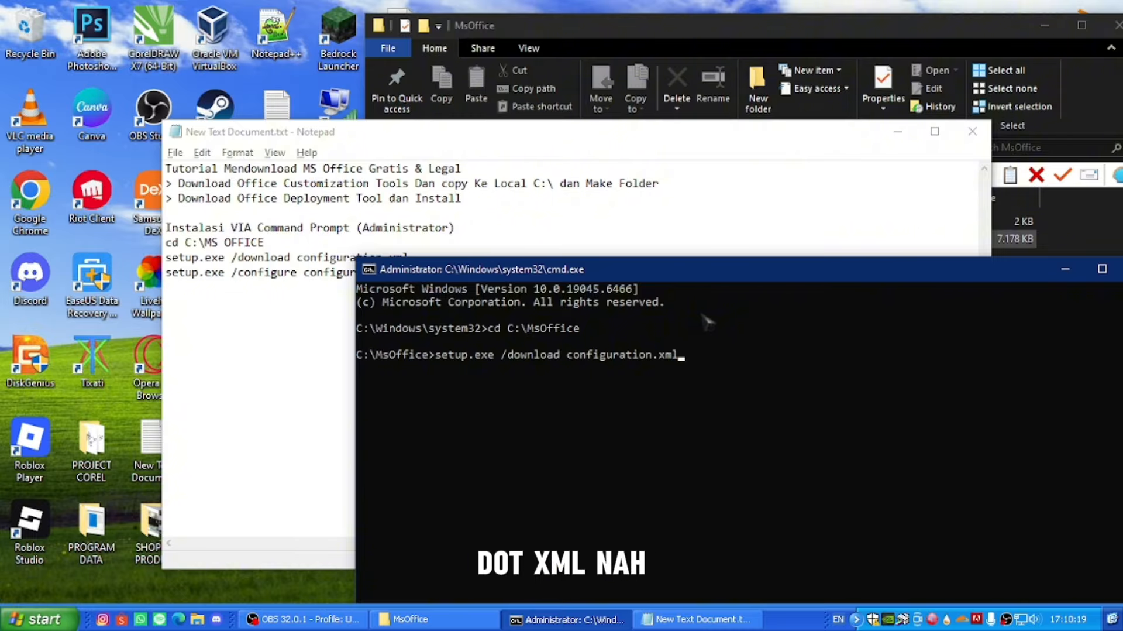
Step: Minimize the notes and compare configuration.xml in the entered command with the file name in the MsOffice folder
{"action": "left_click", "coordinate": [657, 223]}
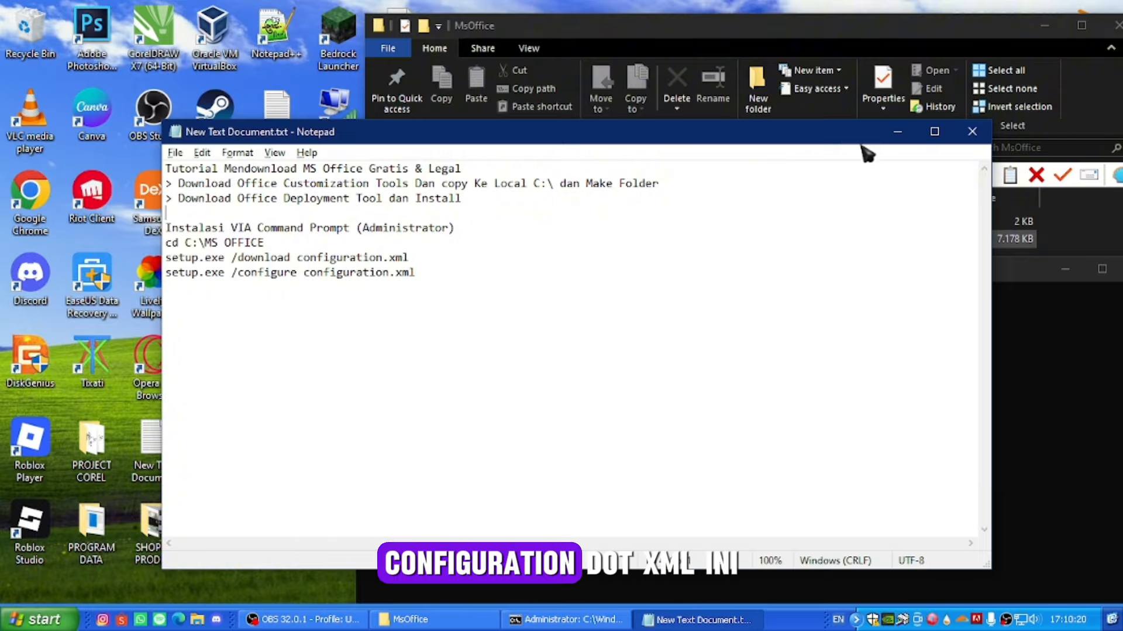
{"action": "left_click", "coordinate": [898, 131]}
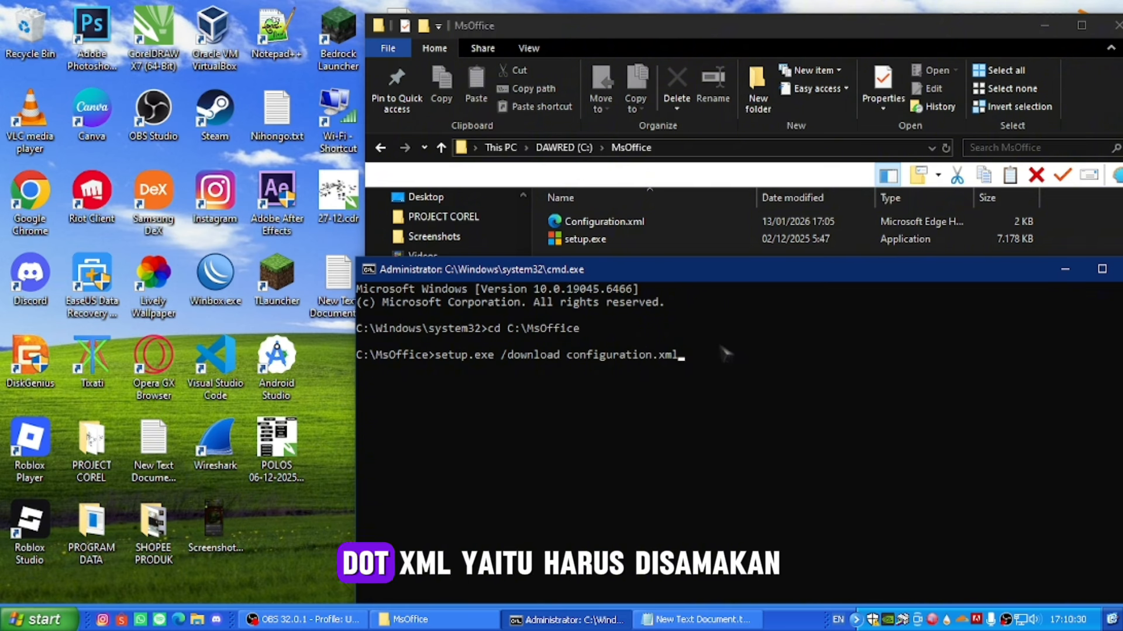
{"action": "left_click_drag", "start_coordinate": [566, 356], "coordinate": [679, 355]}
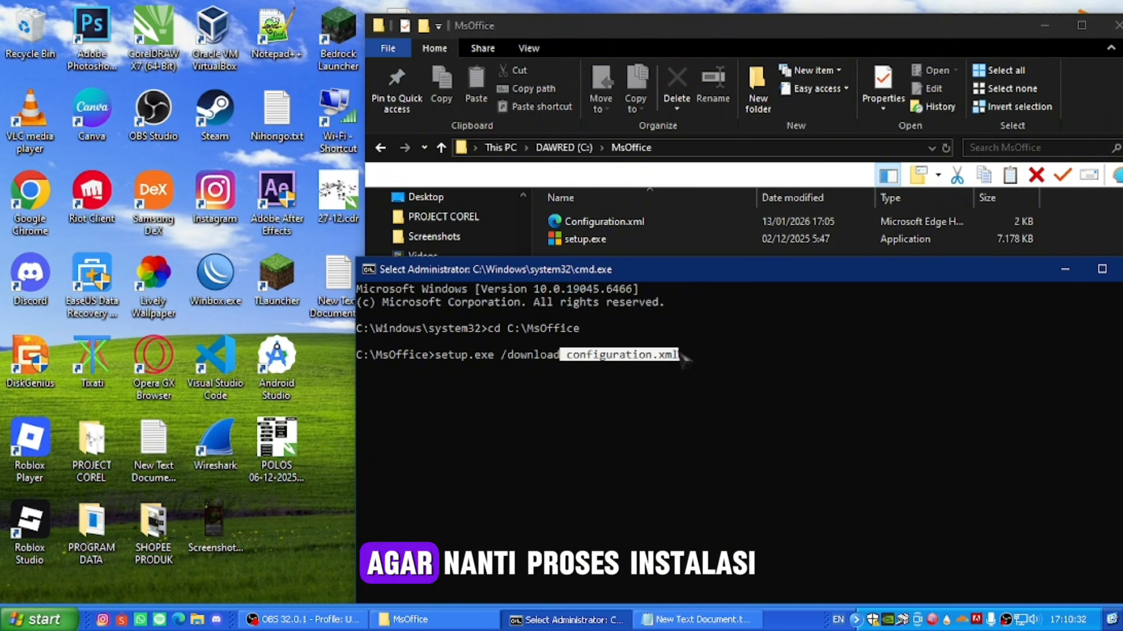
{"action": "left_click", "coordinate": [703, 356]}
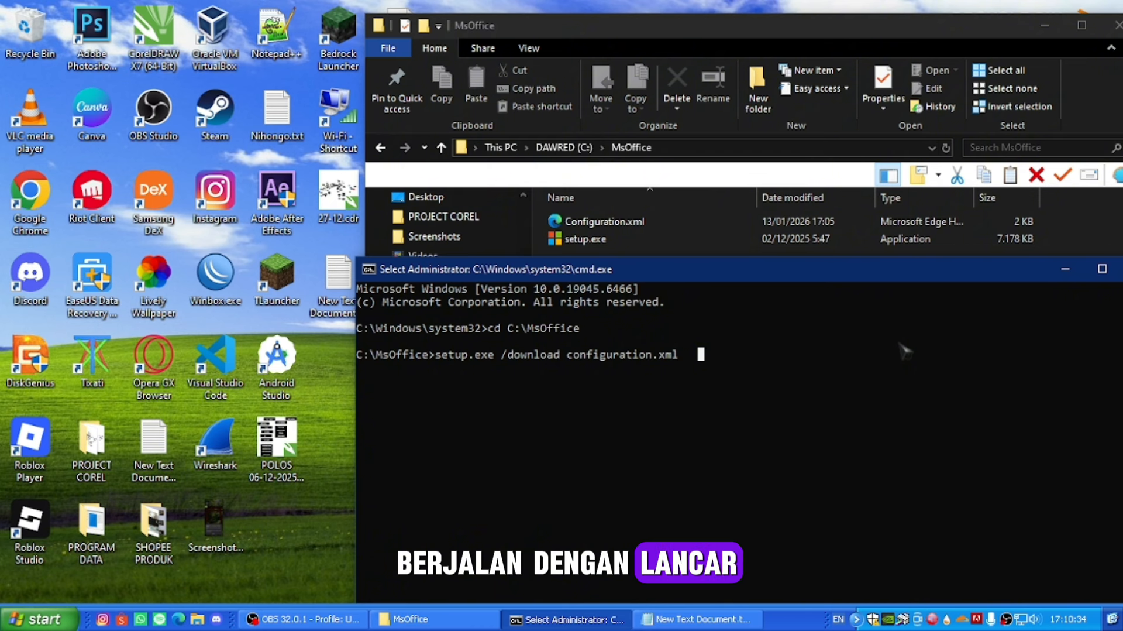
{"action": "key", "text": "Return"}
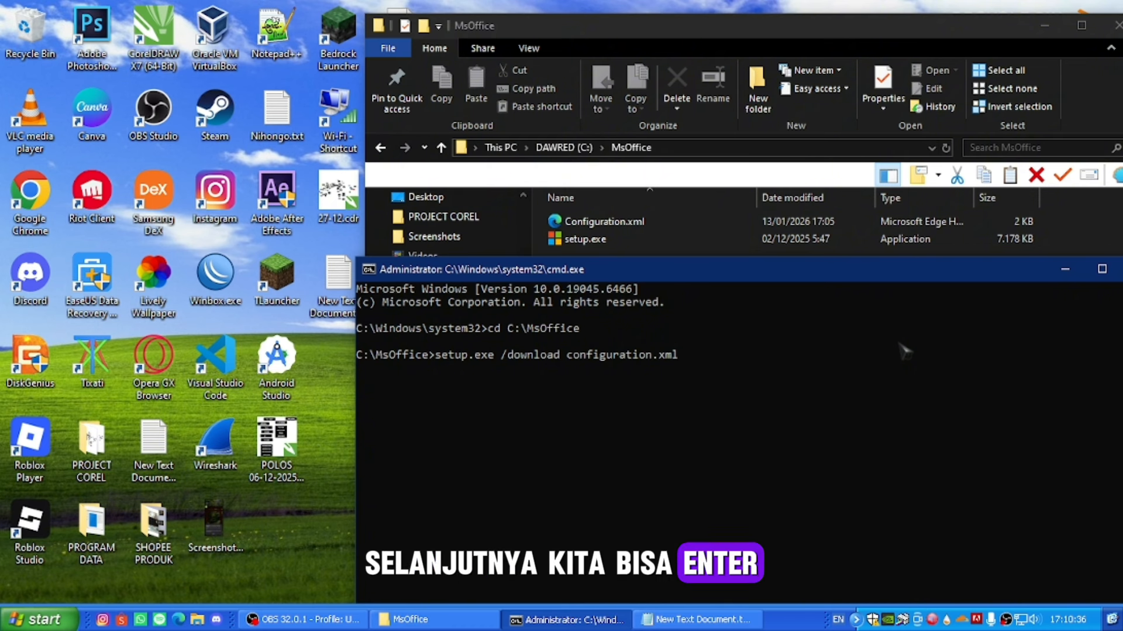
Step: Minimize the command prompt, then refresh and reopen the MsOffice folder to check for downloaded files
{"action": "left_click_drag", "start_coordinate": [717, 275], "coordinate": [469, 91]}
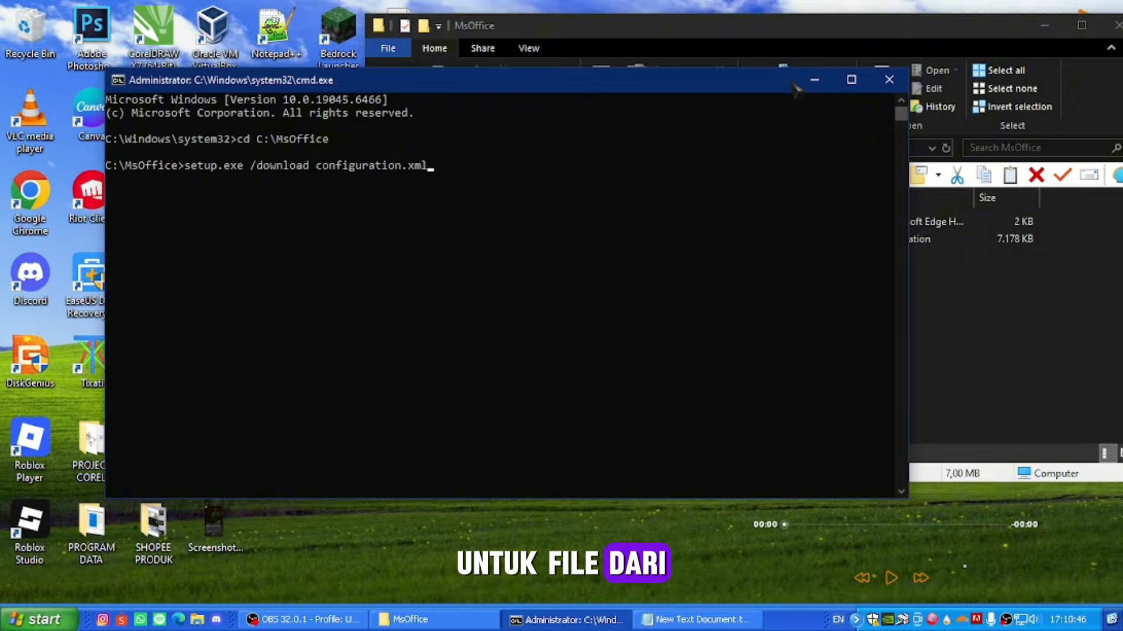
{"action": "left_click_drag", "start_coordinate": [738, 90], "coordinate": [703, 93]}
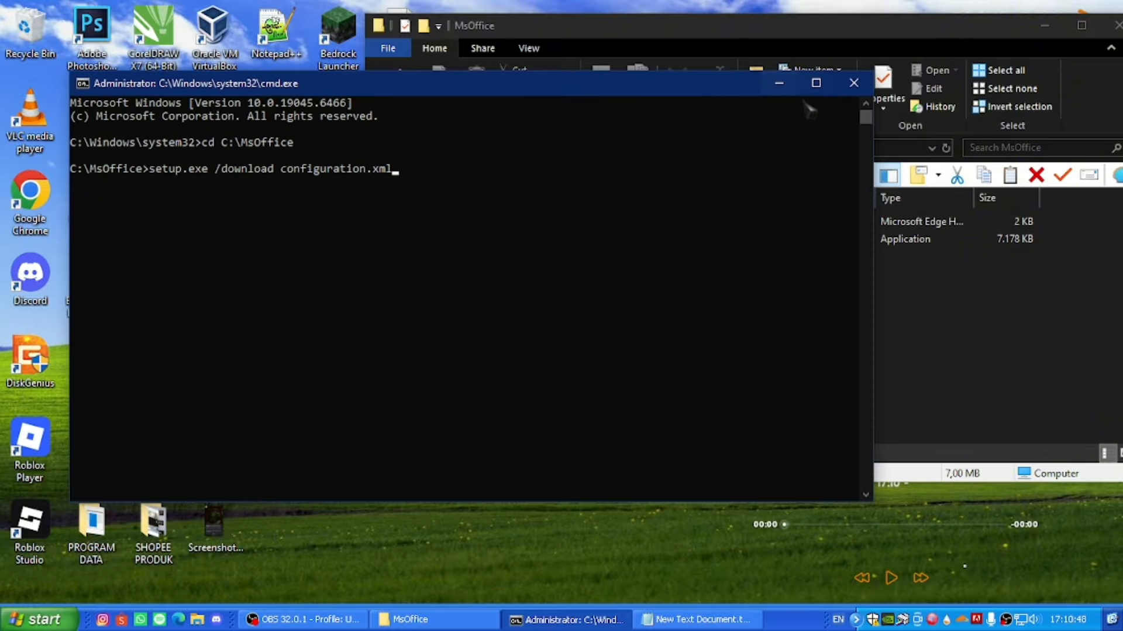
{"action": "left_click", "coordinate": [780, 84]}
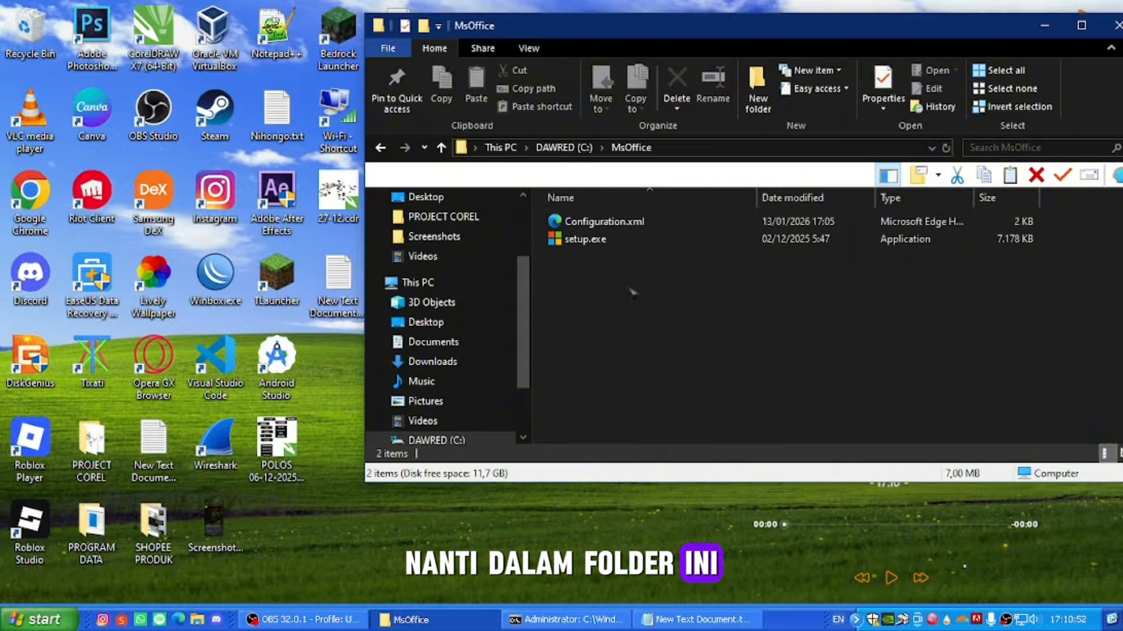
{"action": "right_click", "coordinate": [585, 321]}
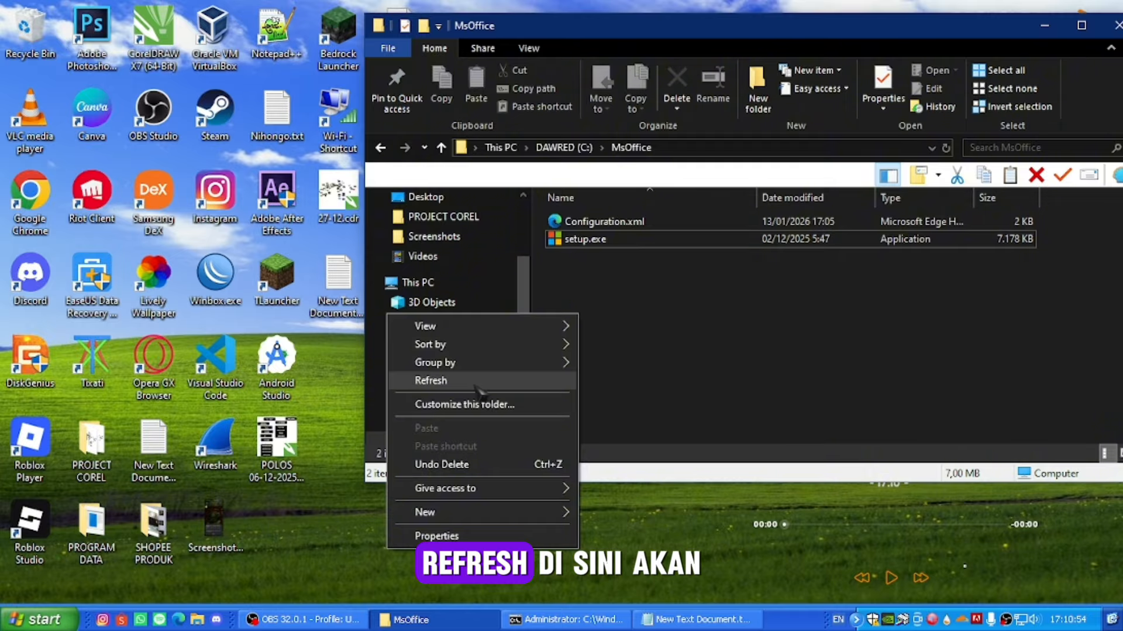
{"action": "left_click", "coordinate": [445, 381]}
{"action": "left_click", "coordinate": [441, 147]}
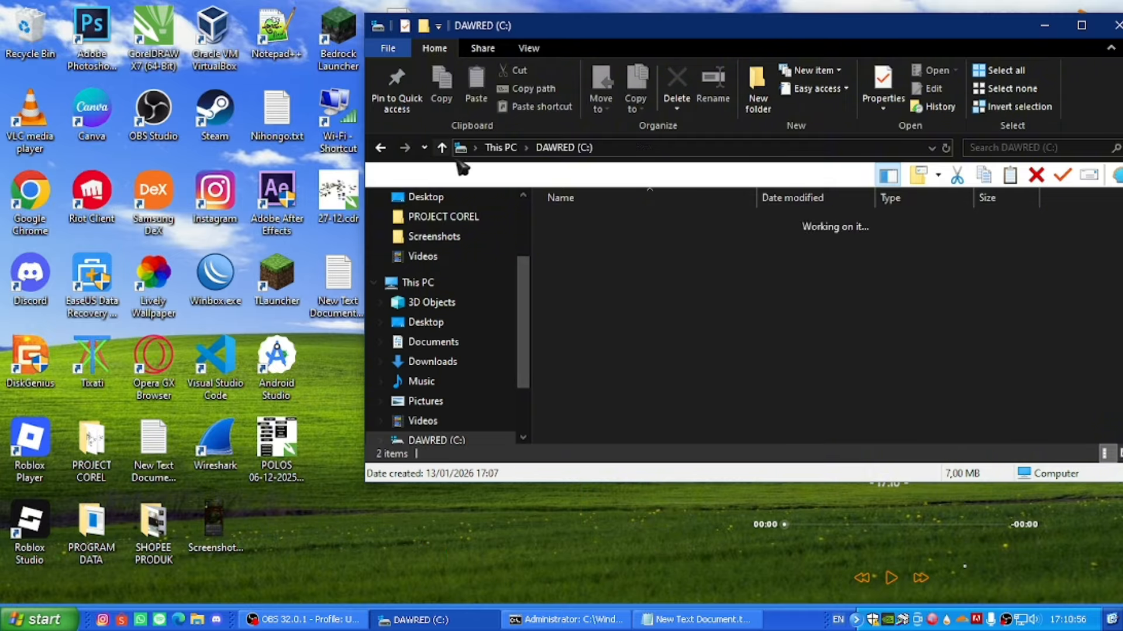
{"action": "double_click", "coordinate": [585, 279]}
Step: Return to the command prompt, place it below the MsOffice file list and run the entered download command
{"action": "key", "text": "alt+Tab"}
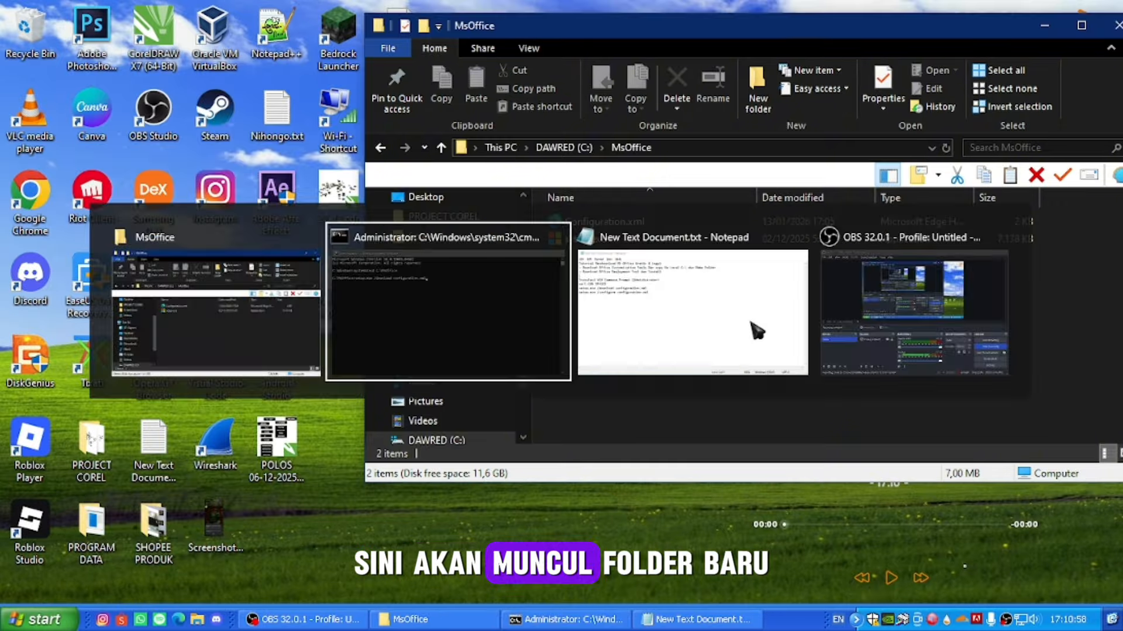
{"action": "left_click_drag", "start_coordinate": [335, 92], "coordinate": [577, 286]}
{"action": "key", "text": "Return"}
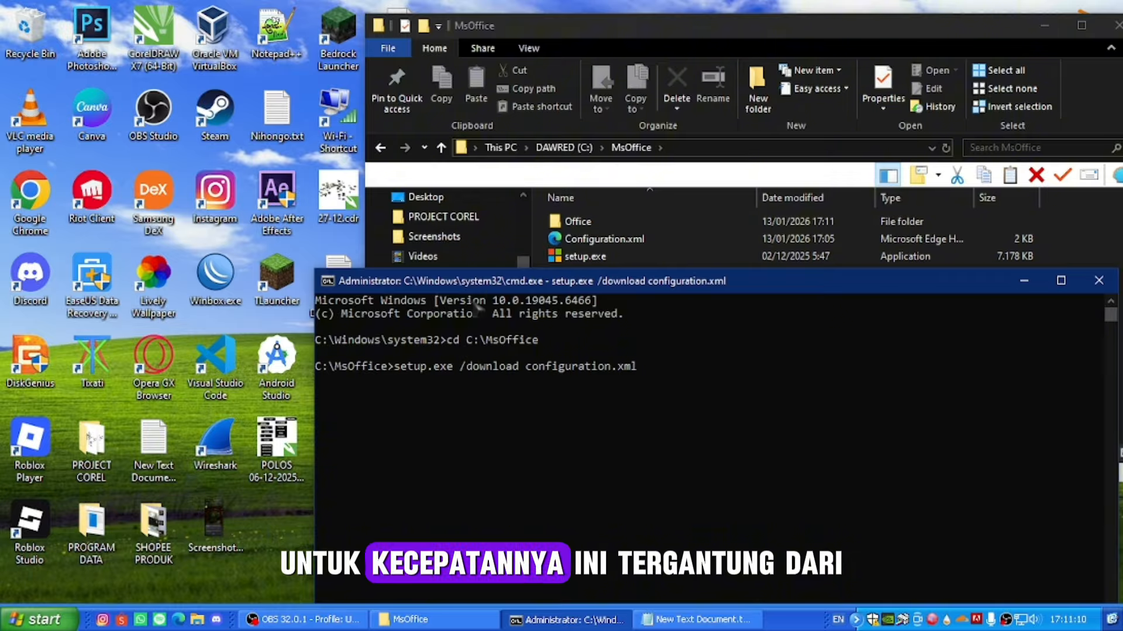
Step: Minimize the command prompt and open the properties of the Office folder in MsOffice to check its size
{"action": "left_click_drag", "start_coordinate": [504, 286], "coordinate": [309, 239]}
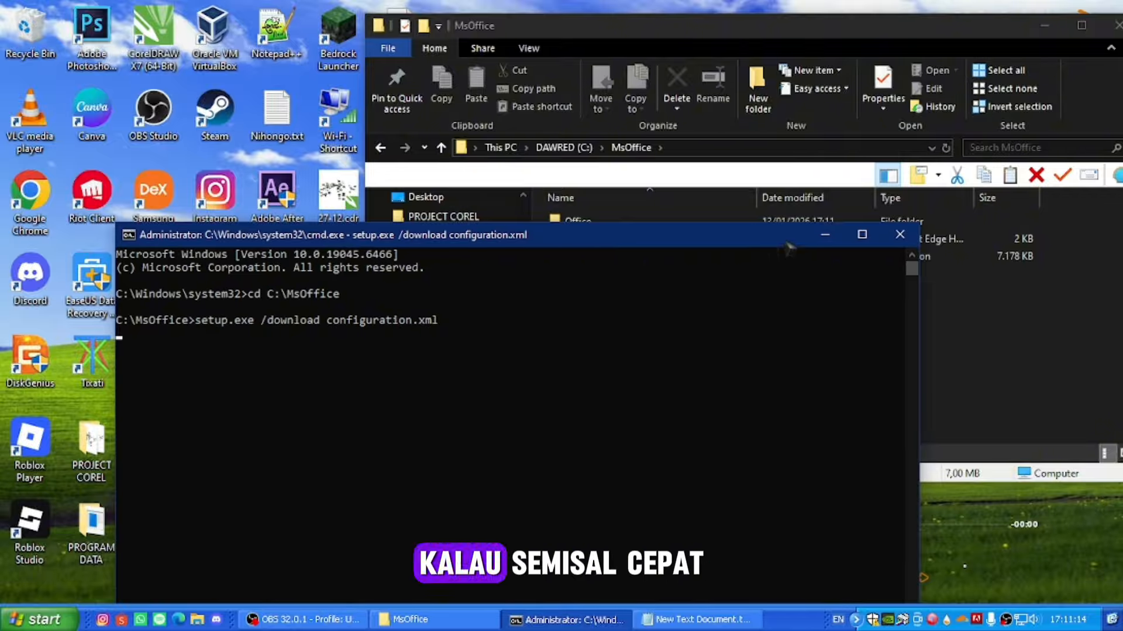
{"action": "left_click", "coordinate": [825, 235]}
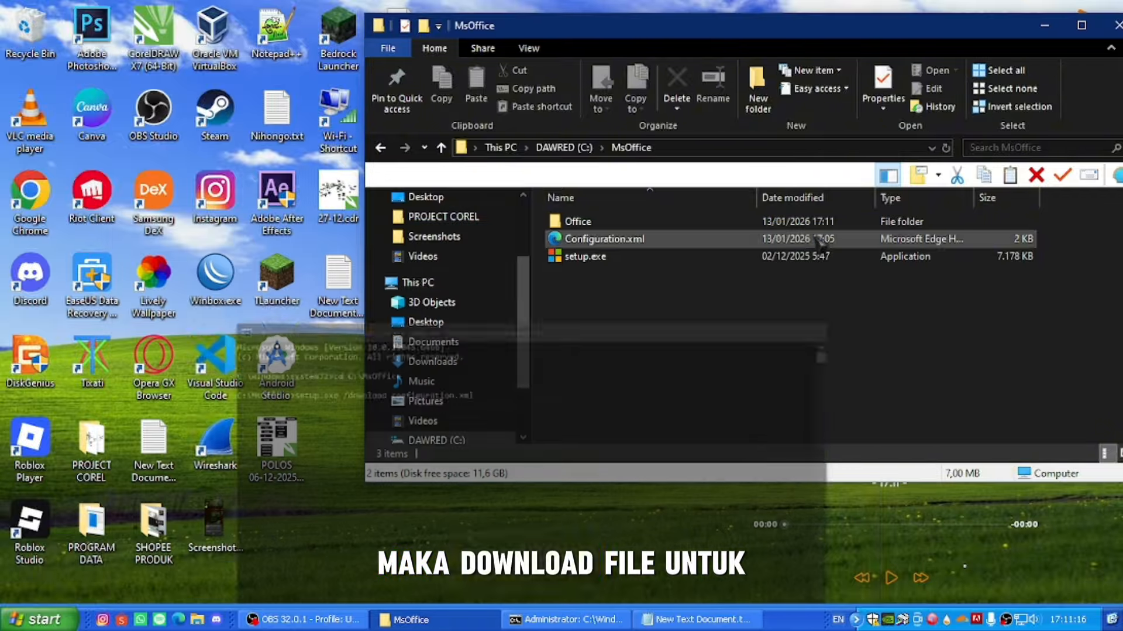
{"action": "left_click_drag", "start_coordinate": [629, 44], "coordinate": [291, 49]}
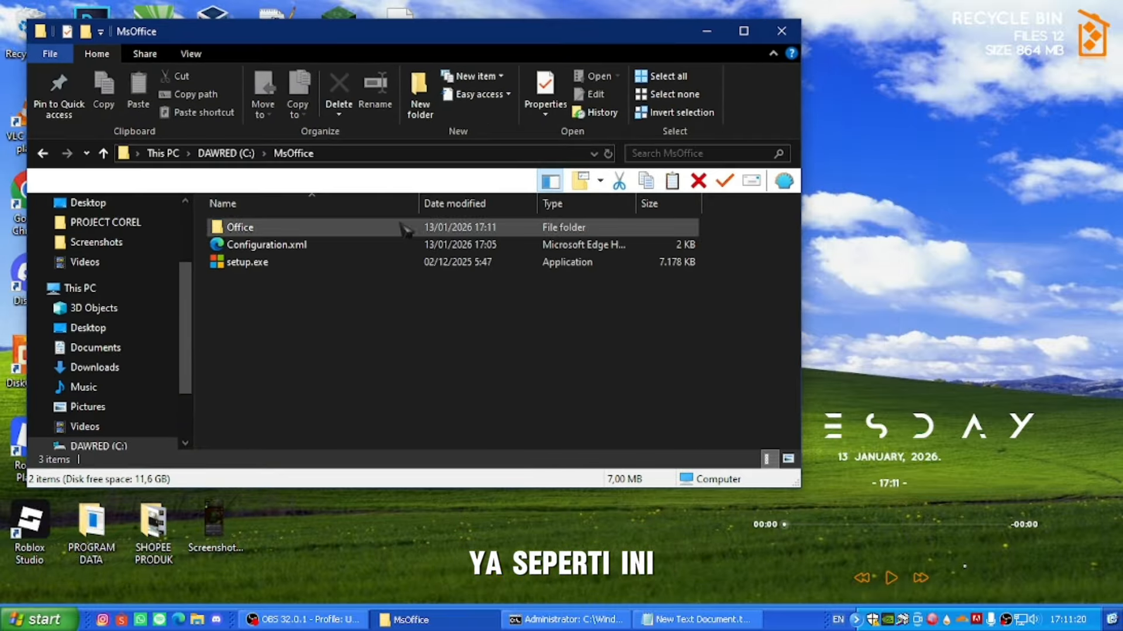
{"action": "right_click", "coordinate": [496, 229]}
{"action": "left_click", "coordinate": [527, 228]}
{"action": "right_click", "coordinate": [567, 230]}
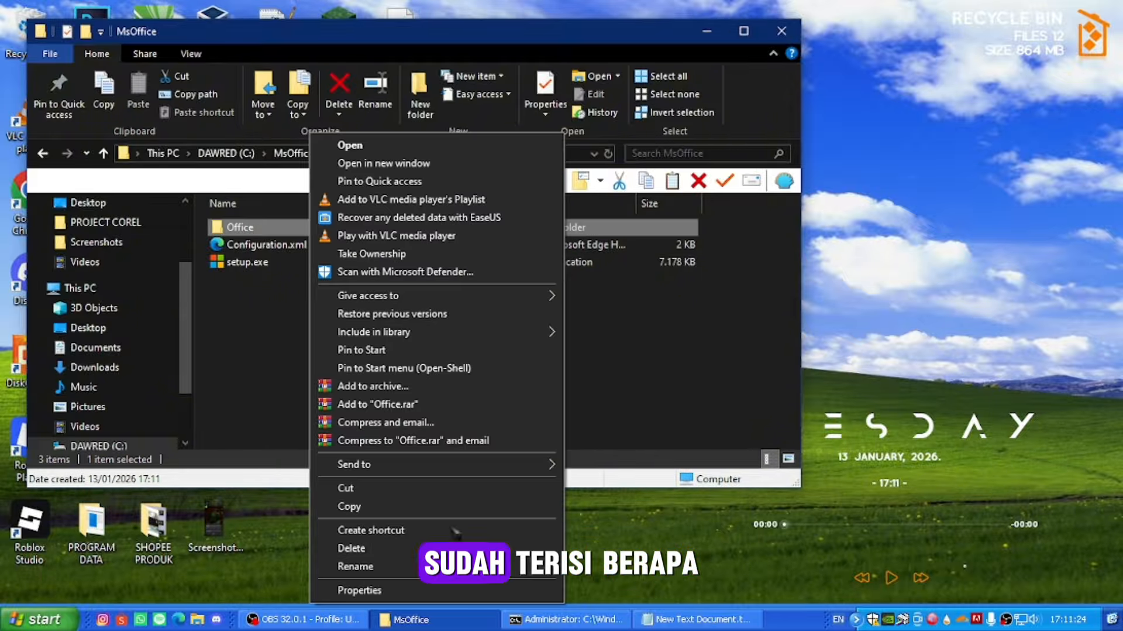
{"action": "left_click", "coordinate": [359, 590]}
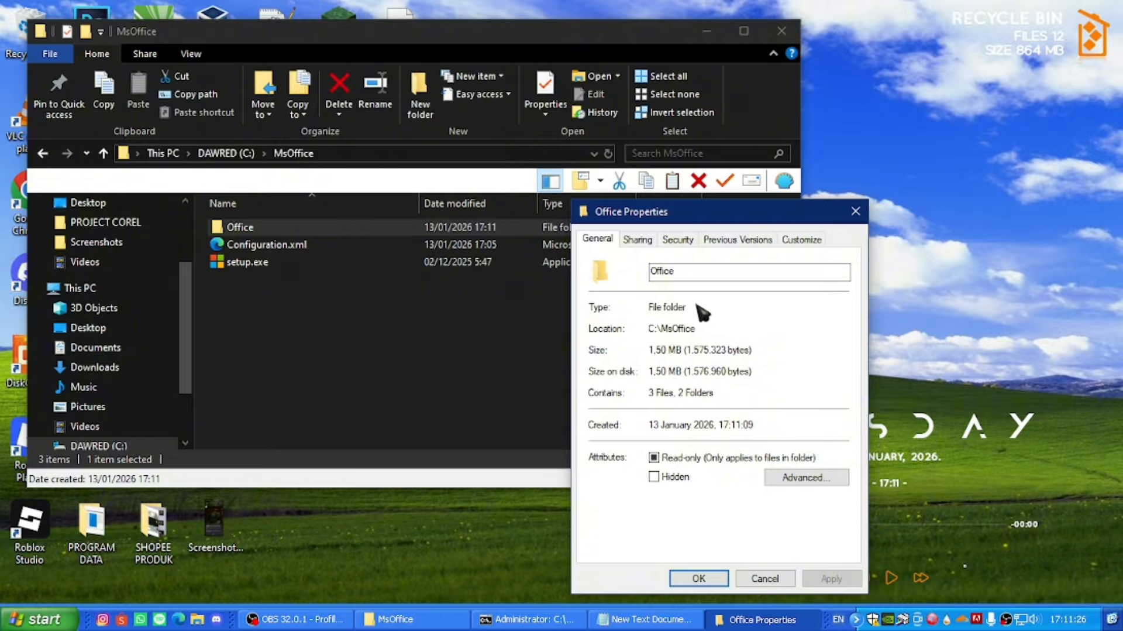
Step: Review the sharing, security, previous versions, customization and general details of the Office folder, then close its properties
{"action": "left_click", "coordinate": [639, 239]}
{"action": "left_click", "coordinate": [680, 240]}
{"action": "left_click", "coordinate": [737, 240]}
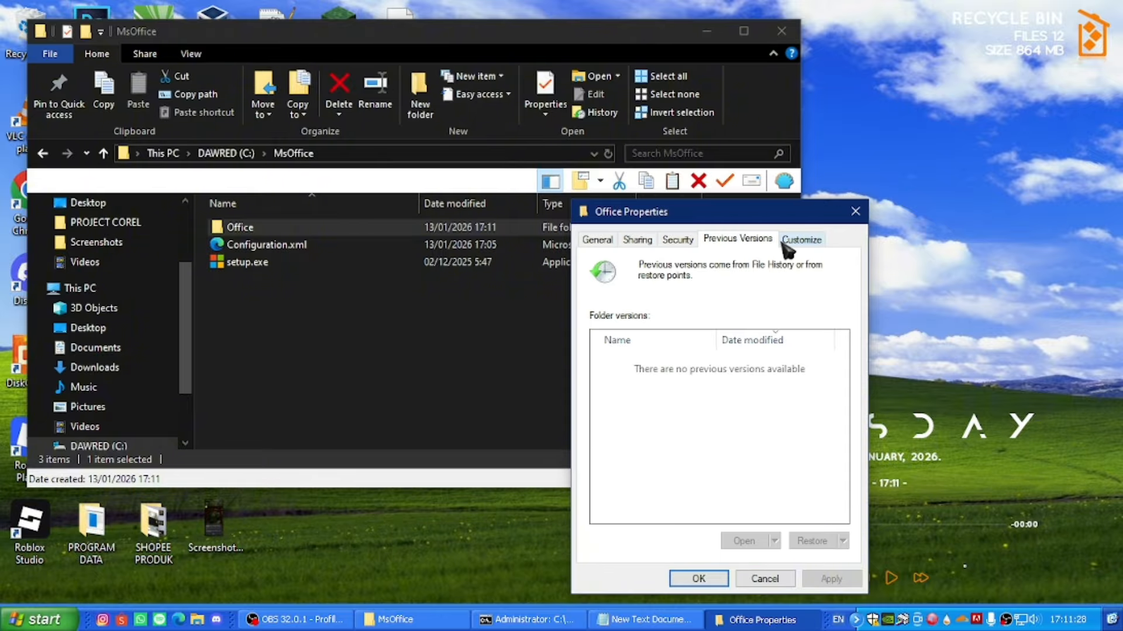
{"action": "left_click", "coordinate": [800, 239]}
{"action": "left_click", "coordinate": [598, 240]}
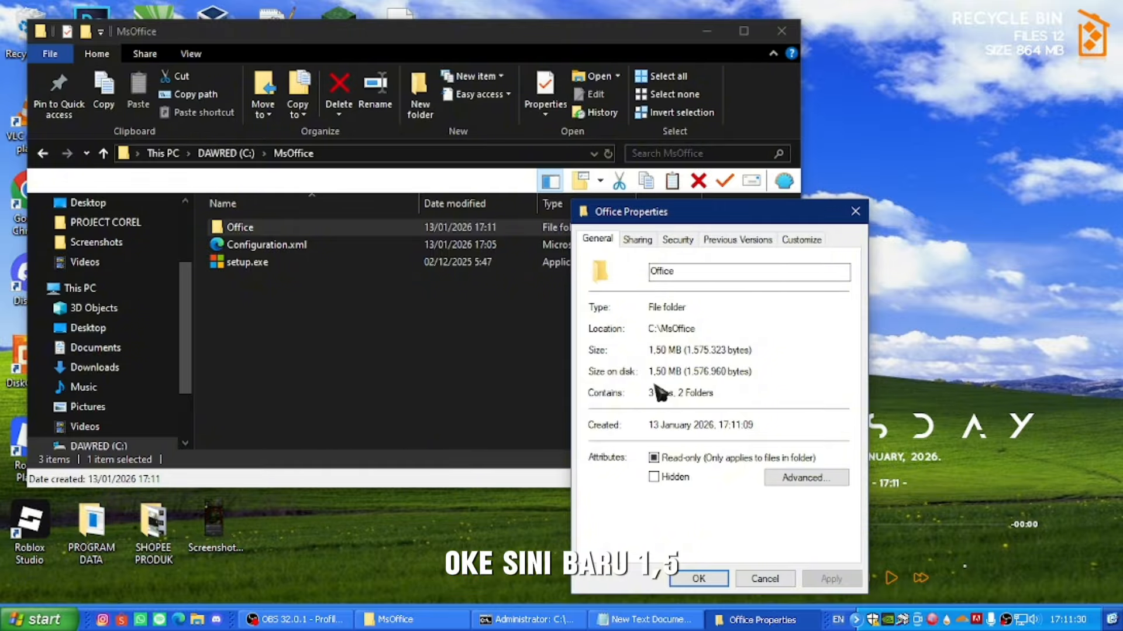
{"action": "left_click", "coordinate": [849, 218]}
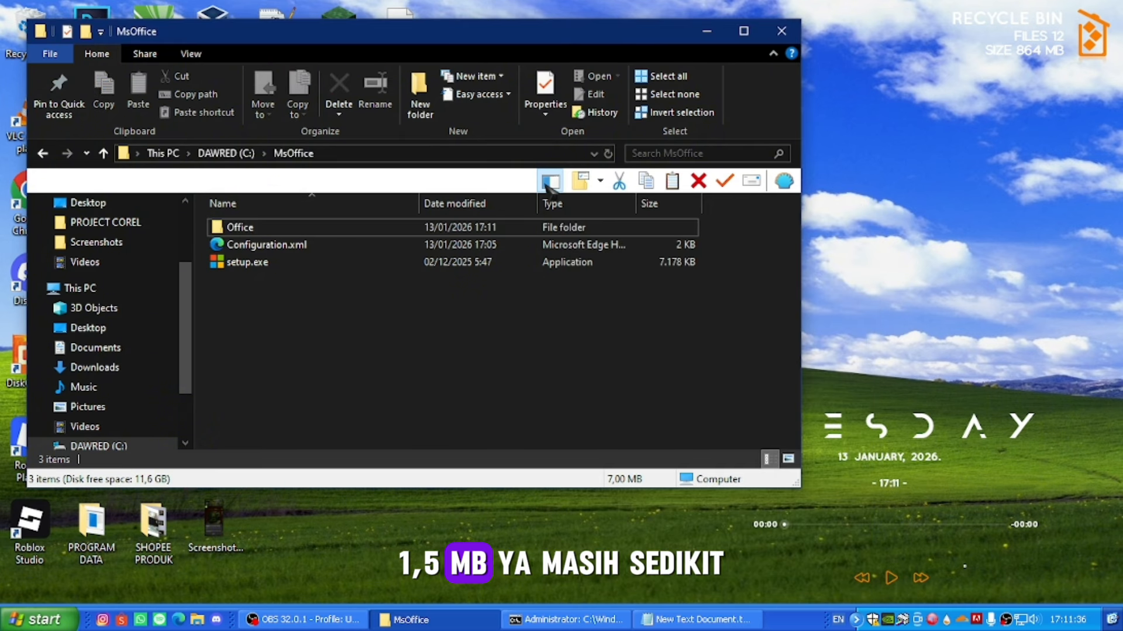
Step: Bring the command prompt back below the MsOffice file list, then check the Office folder's size again in its properties
{"action": "key", "text": "alt+Tab"}
{"action": "left_click_drag", "start_coordinate": [433, 235], "coordinate": [606, 308]}
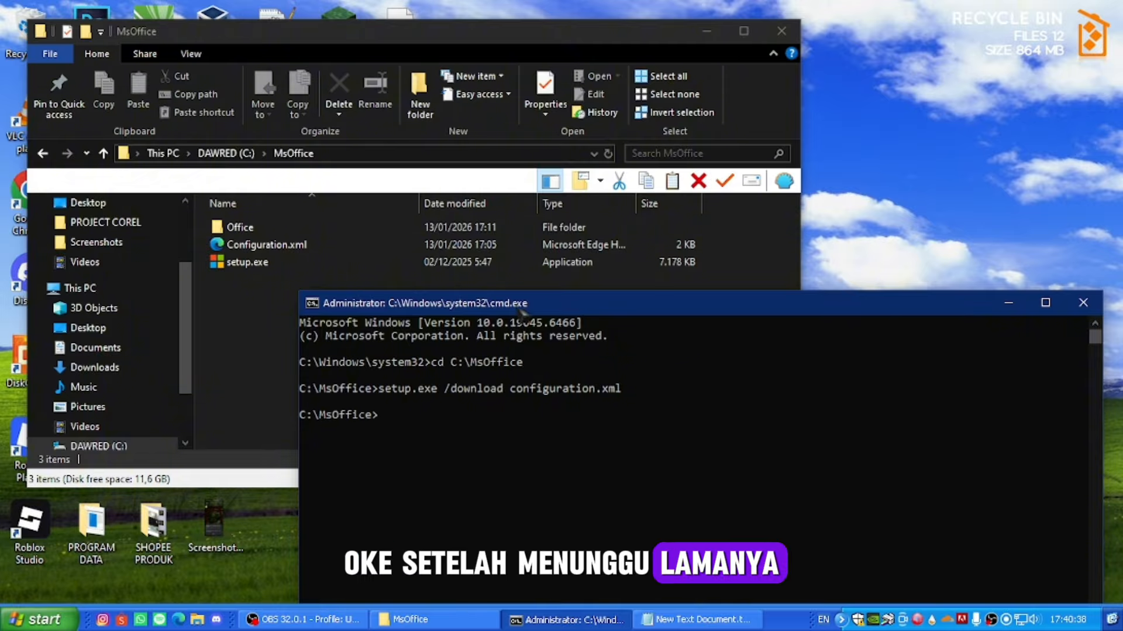
{"action": "right_click", "coordinate": [258, 231]}
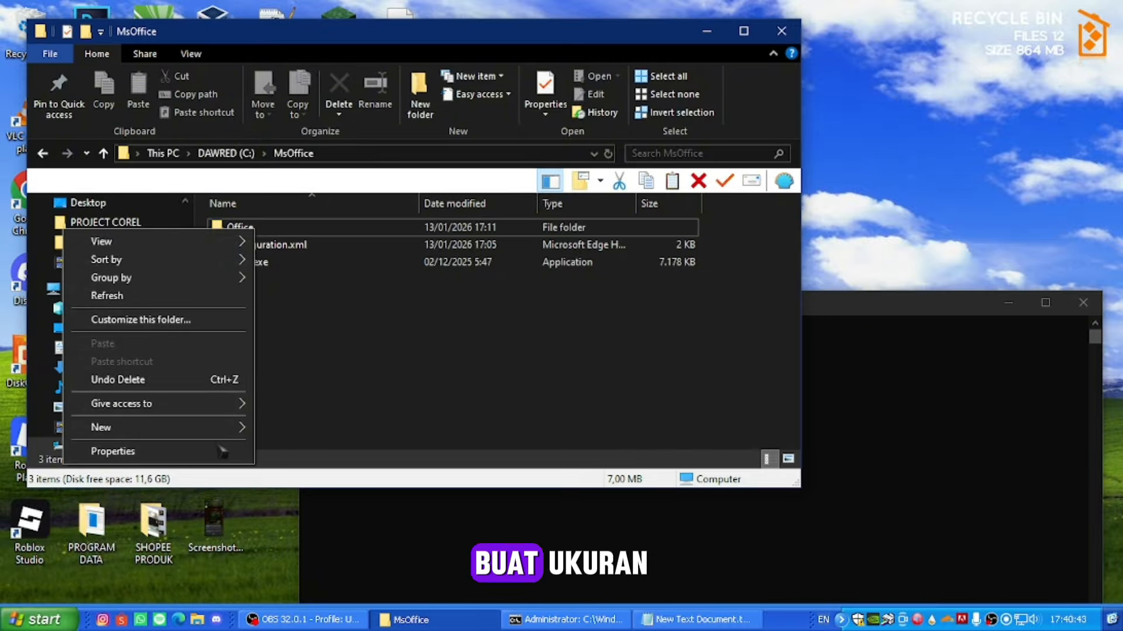
{"action": "key", "text": "Escape"}
{"action": "right_click", "coordinate": [313, 228]}
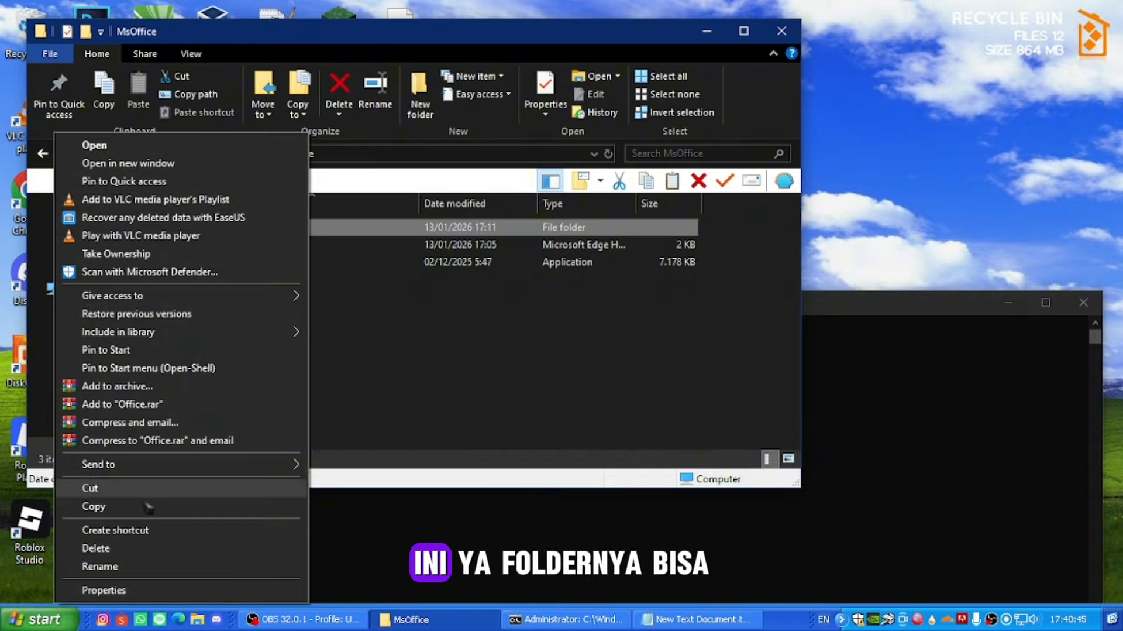
{"action": "left_click", "coordinate": [131, 592]}
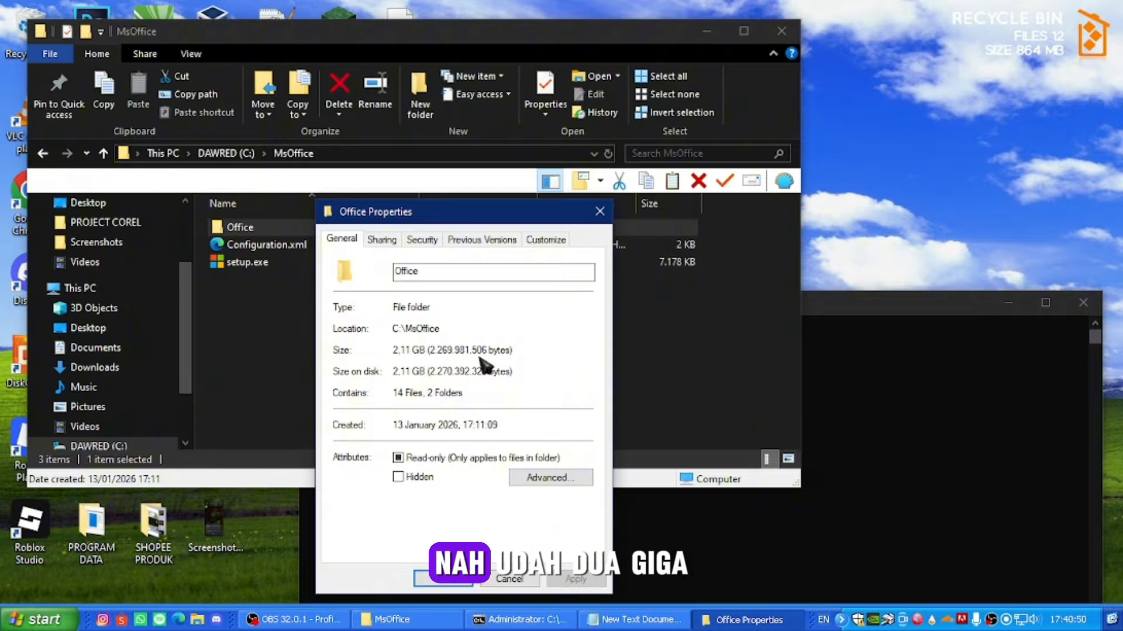
{"action": "left_click", "coordinate": [600, 212]}
{"action": "left_click", "coordinate": [451, 380]}
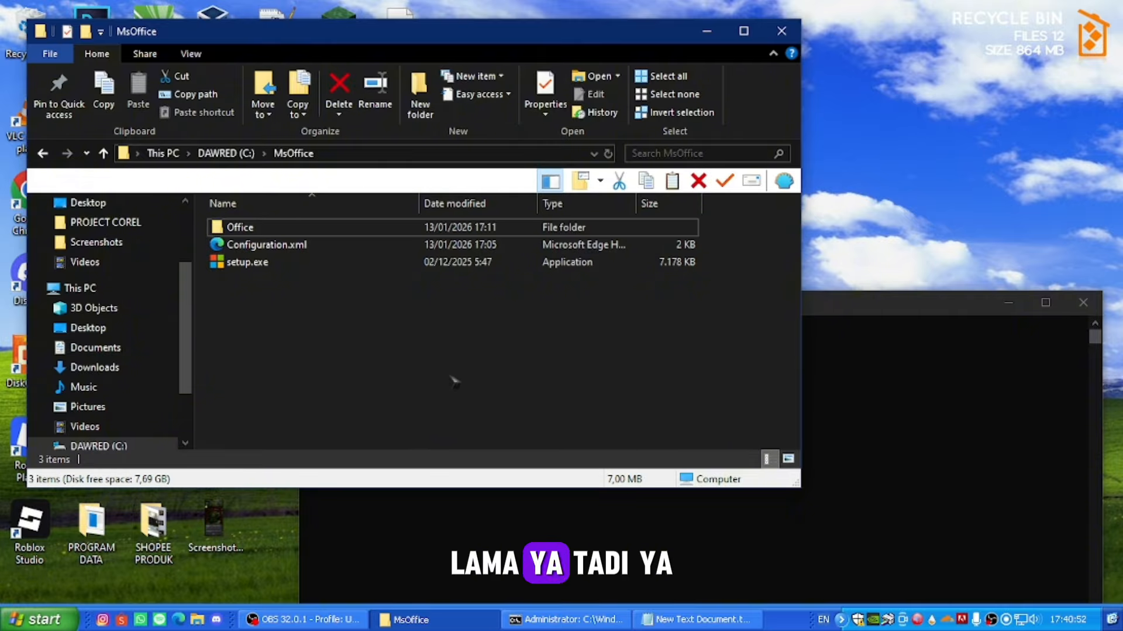
Step: Return to the command prompt and check whether the download command has finished
{"action": "key", "text": "alt+Tab"}
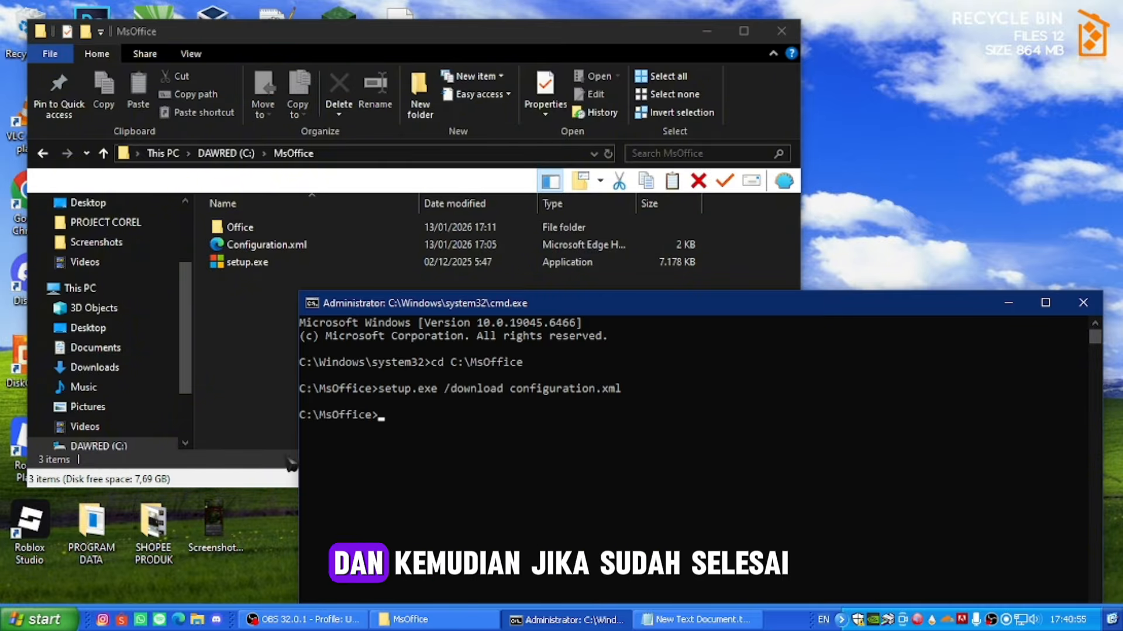
{"action": "left_click", "coordinate": [387, 416]}
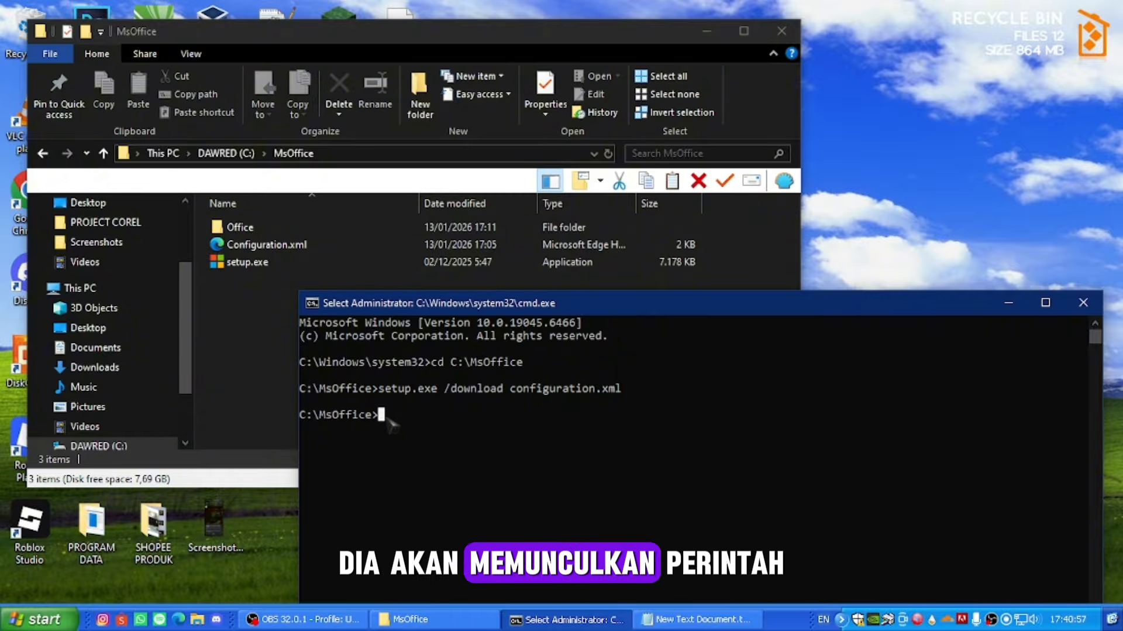
{"action": "left_click_drag", "start_coordinate": [321, 427], "coordinate": [395, 427]}
{"action": "left_click", "coordinate": [407, 427]}
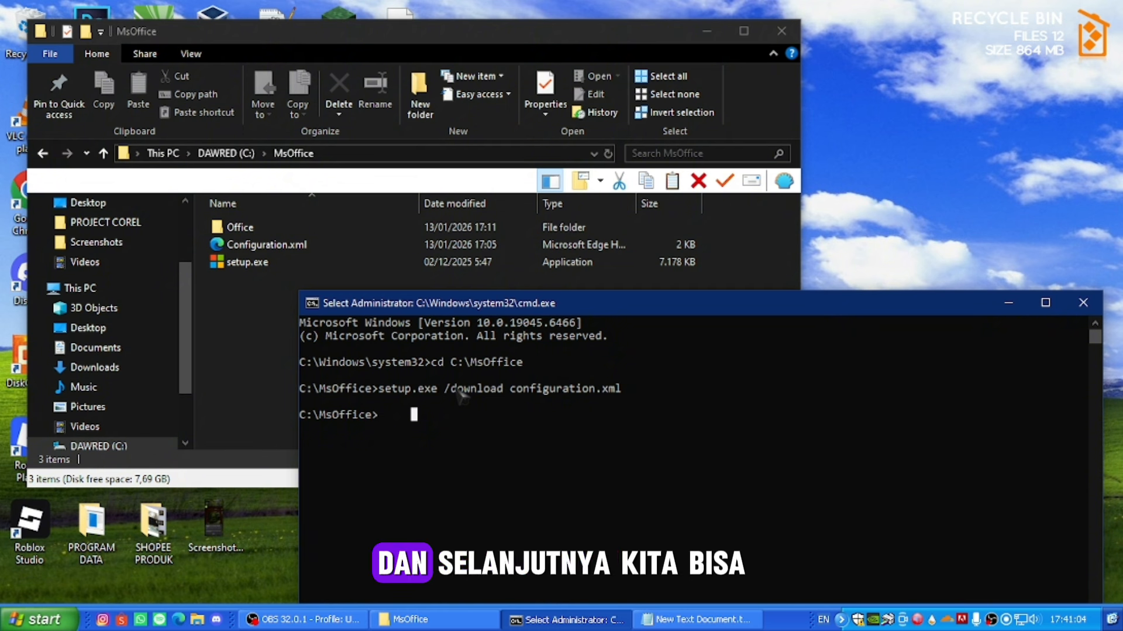
Step: Switch between the command prompt and the Notepad notes to look up the configure command
{"action": "key", "text": "alt+Tab"}
{"action": "key", "text": "alt+Tab"}
{"action": "key", "text": "alt+Tab"}
{"action": "key", "text": "alt+Tab"}
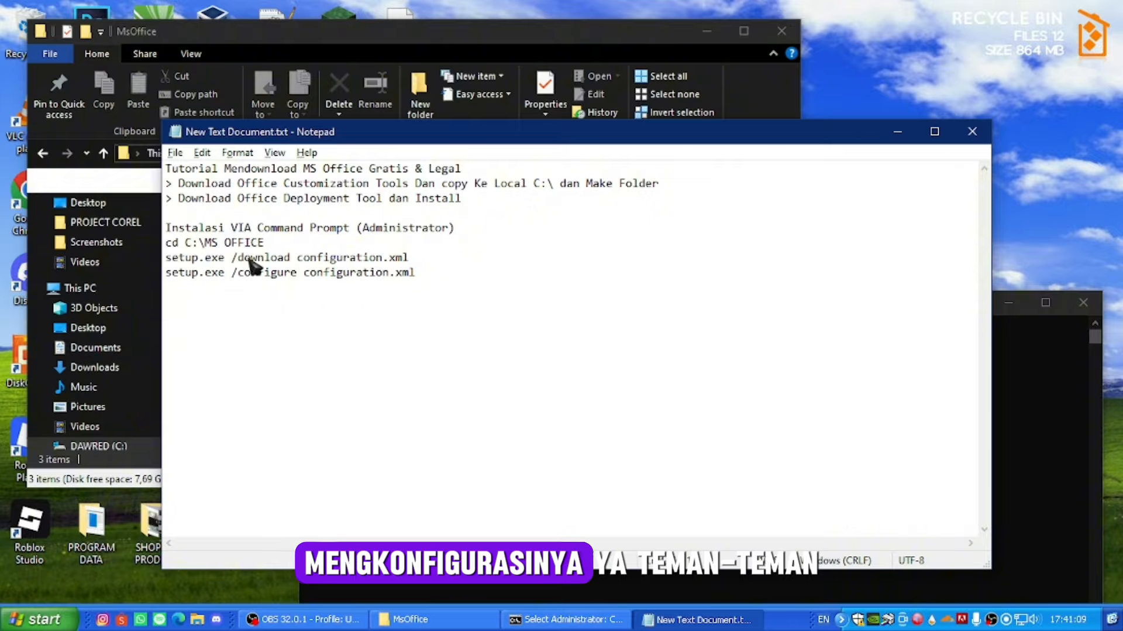
{"action": "key", "text": "alt+Tab"}
{"action": "key", "text": "alt+Tab"}
{"action": "key", "text": "alt+Tab"}
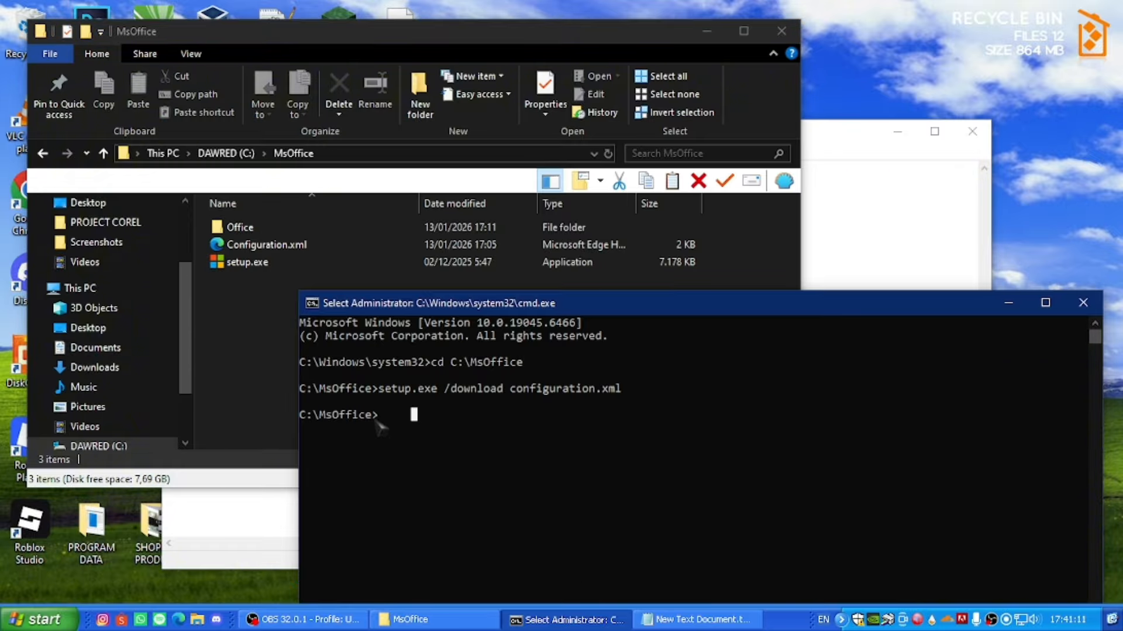
{"action": "key", "text": "alt+Tab"}
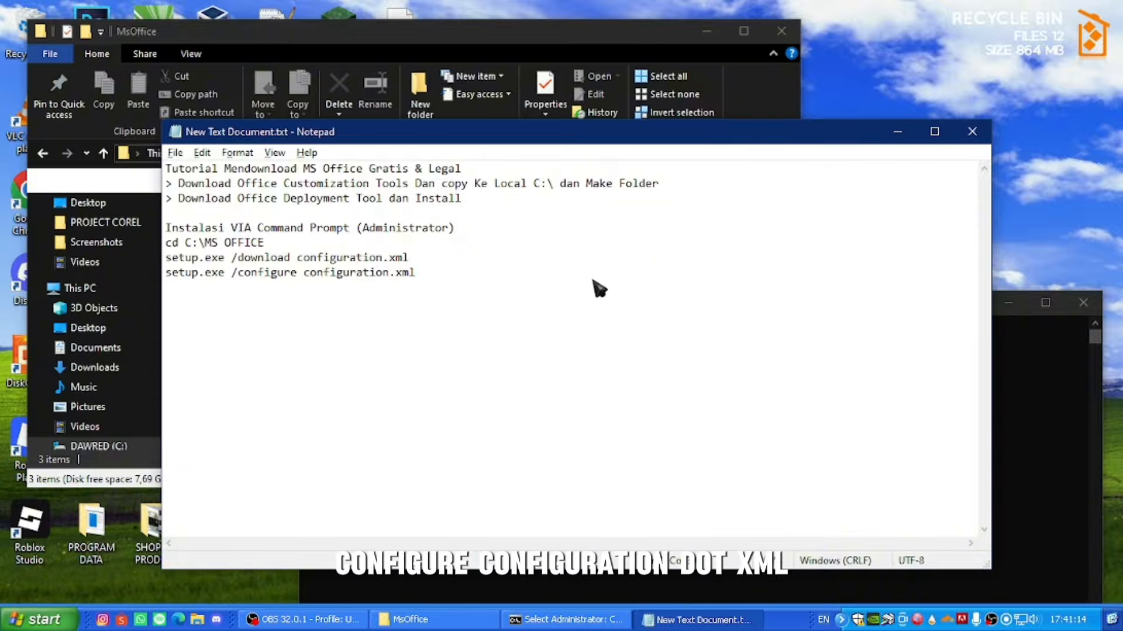
Step: Recall the previous command in the command prompt, replace download with configure, and run setup.exe /configure configuration.xml
{"action": "key", "text": "alt+Tab"}
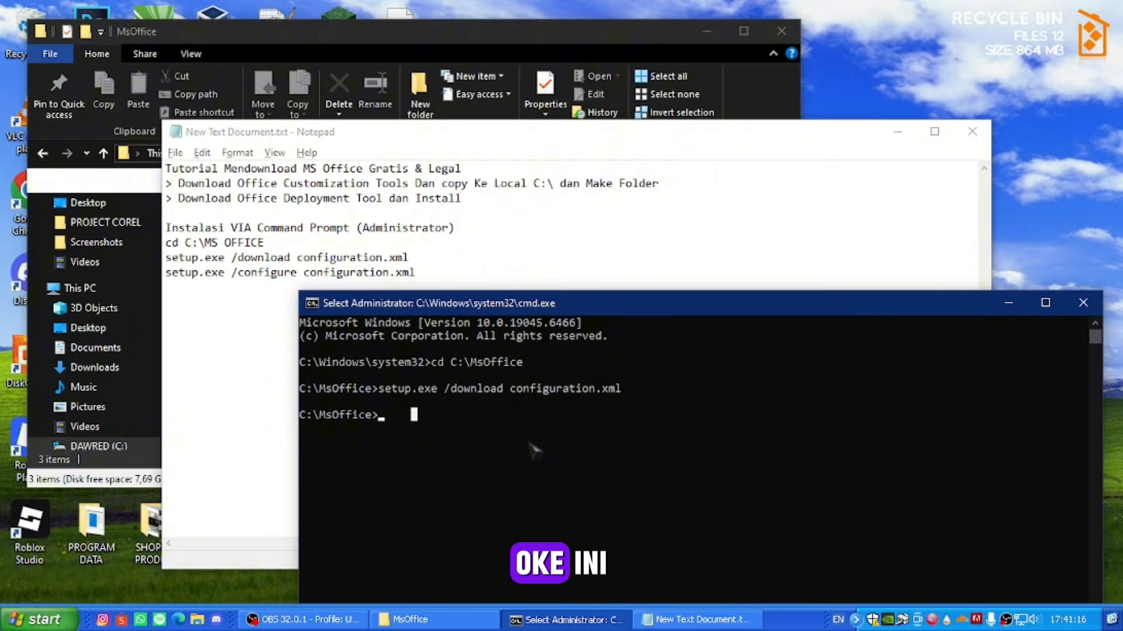
{"action": "type", "text": "setup"}
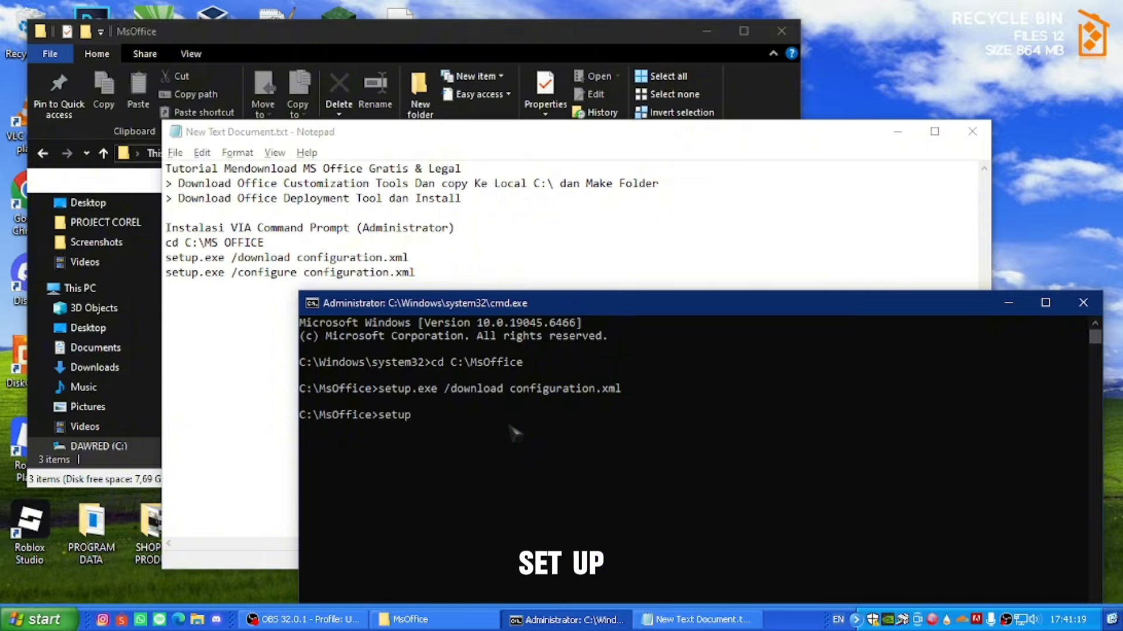
{"action": "key", "text": "Up"}
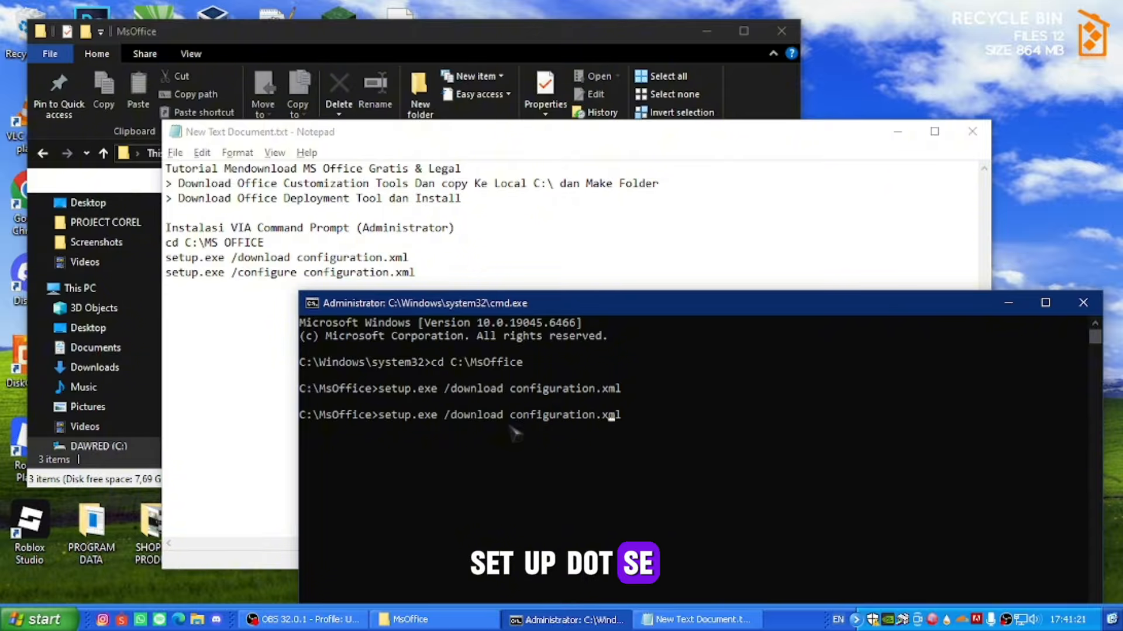
{"action": "key", "text": "Left"}
{"action": "key", "text": "Left"}
{"action": "key", "text": "Left"}
{"action": "key", "text": "Left"}
{"action": "key", "text": "Left"}
{"action": "key", "text": "Left"}
{"action": "key", "text": "Left"}
{"action": "key", "text": "Left"}
{"action": "key", "text": "Left"}
{"action": "key", "text": "Left"}
{"action": "key", "text": "Left"}
{"action": "key", "text": "Left"}
{"action": "key", "text": "Left"}
{"action": "key", "text": "Left"}
{"action": "key", "text": "Left"}
{"action": "key", "text": "Left"}
{"action": "key", "text": "BackSpace"}
{"action": "key", "text": "BackSpace"}
{"action": "key", "text": "BackSpace"}
{"action": "key", "text": "BackSpace"}
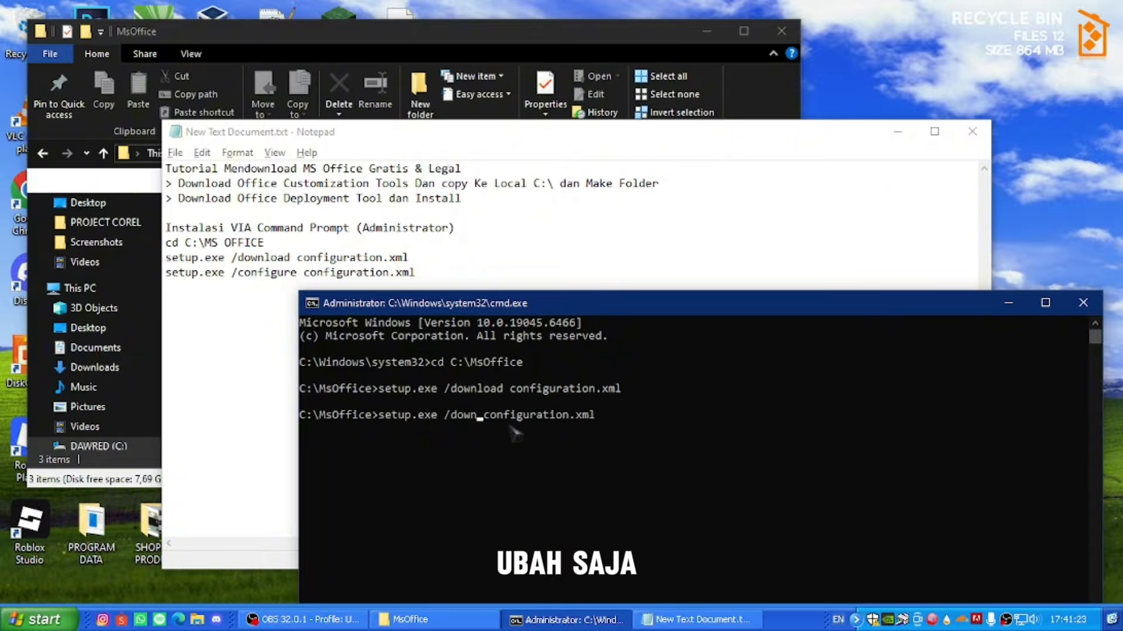
{"action": "key", "text": "BackSpace"}
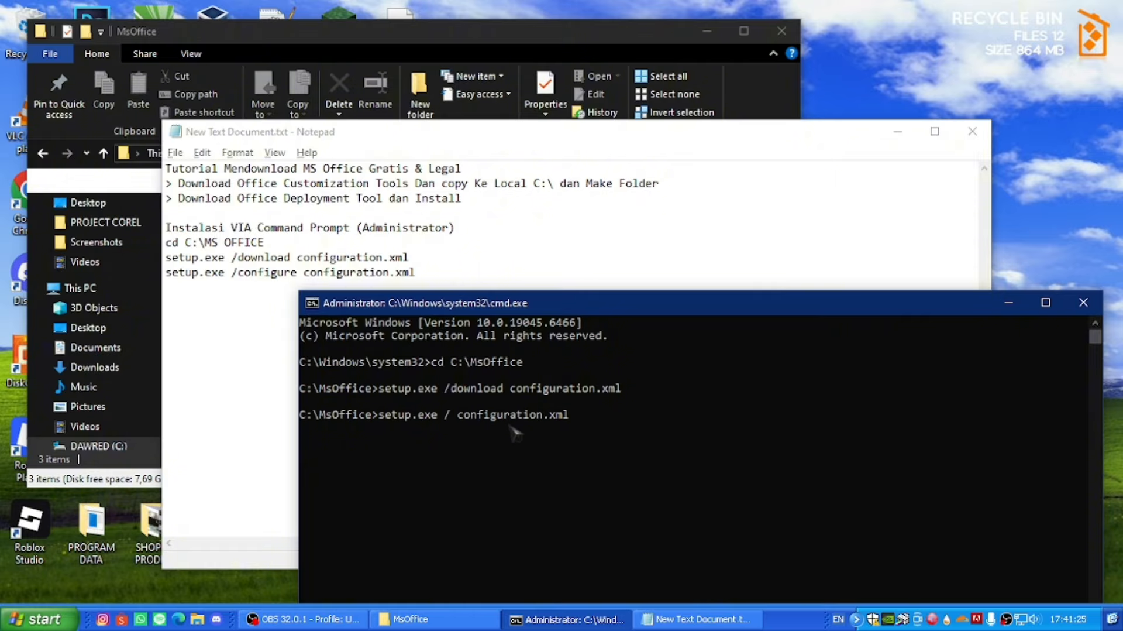
{"action": "type", "text": "con"}
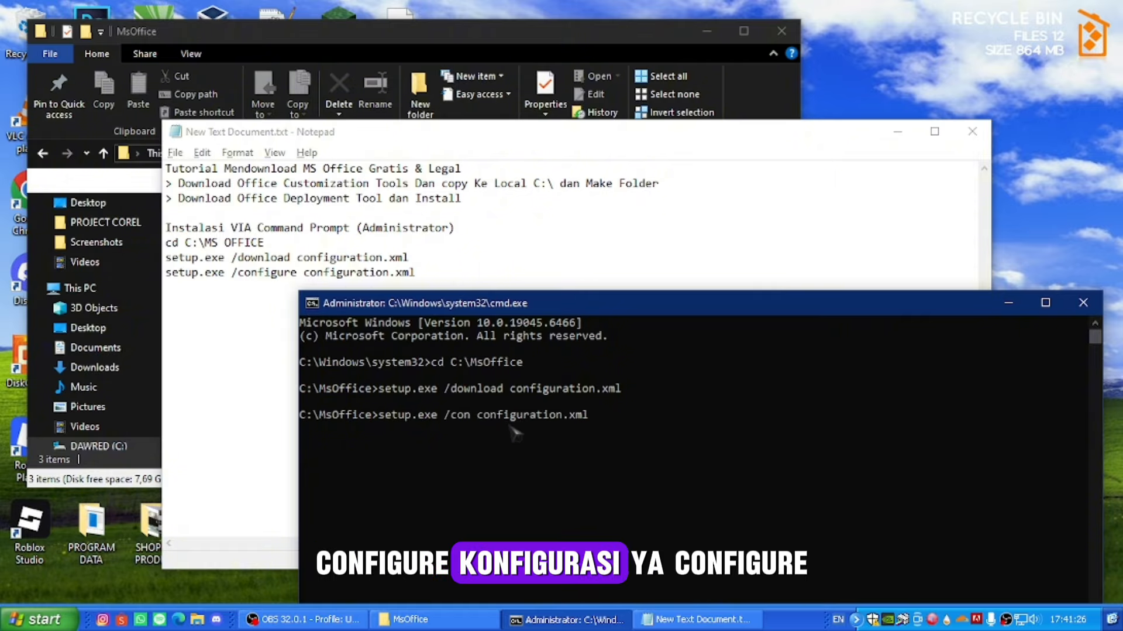
{"action": "type", "text": "figur"}
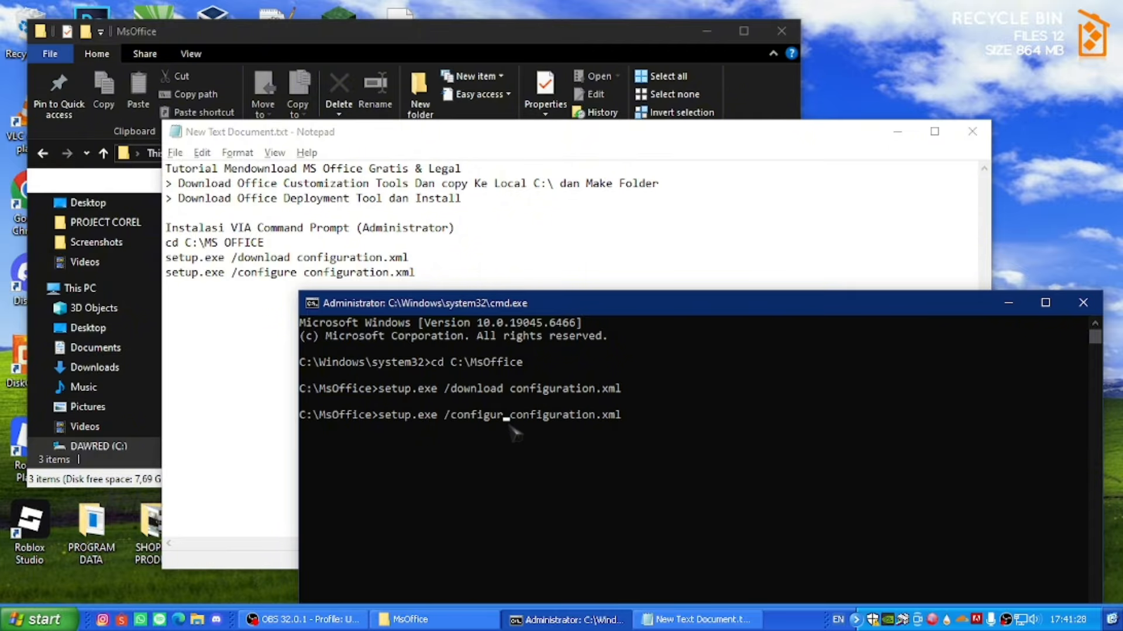
{"action": "type", "text": "e"}
{"action": "key", "text": "Right"}
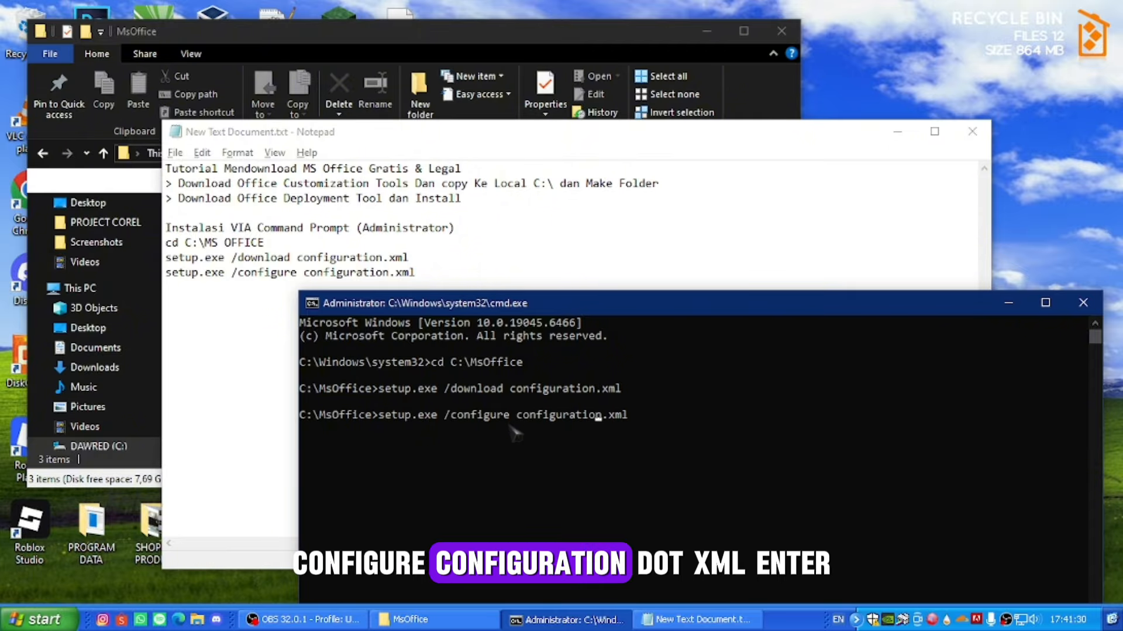
{"action": "key", "text": "Return"}
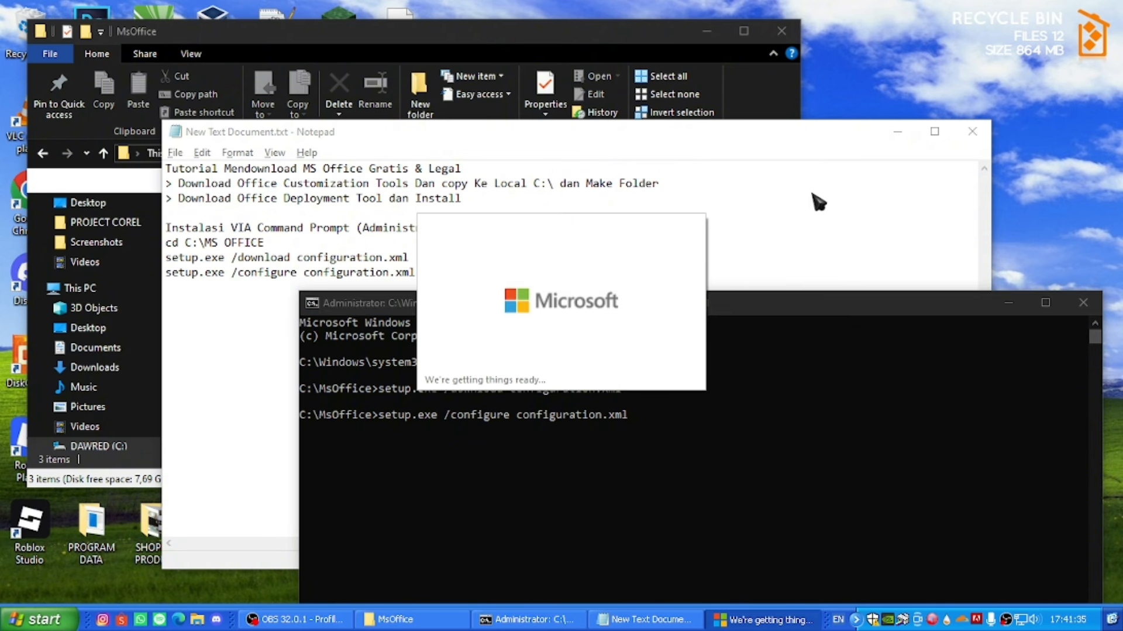
Step: Close the Notepad notes, minimize the MsOffice folder and move the command prompt to the middle of the desktop
{"action": "left_click", "coordinate": [646, 618]}
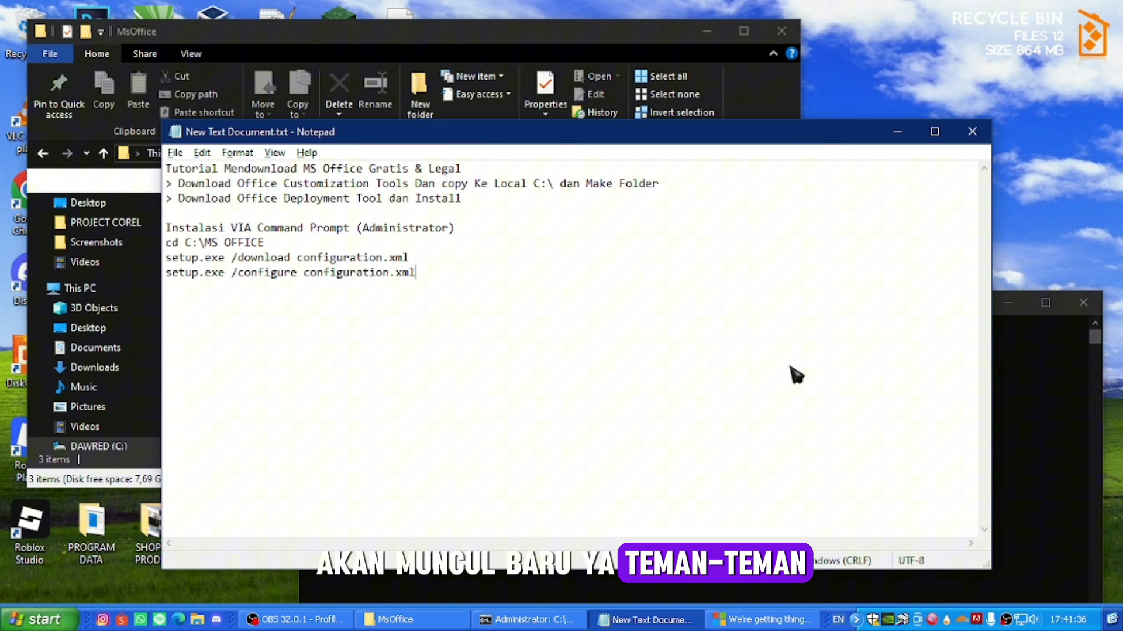
{"action": "left_click", "coordinate": [972, 131]}
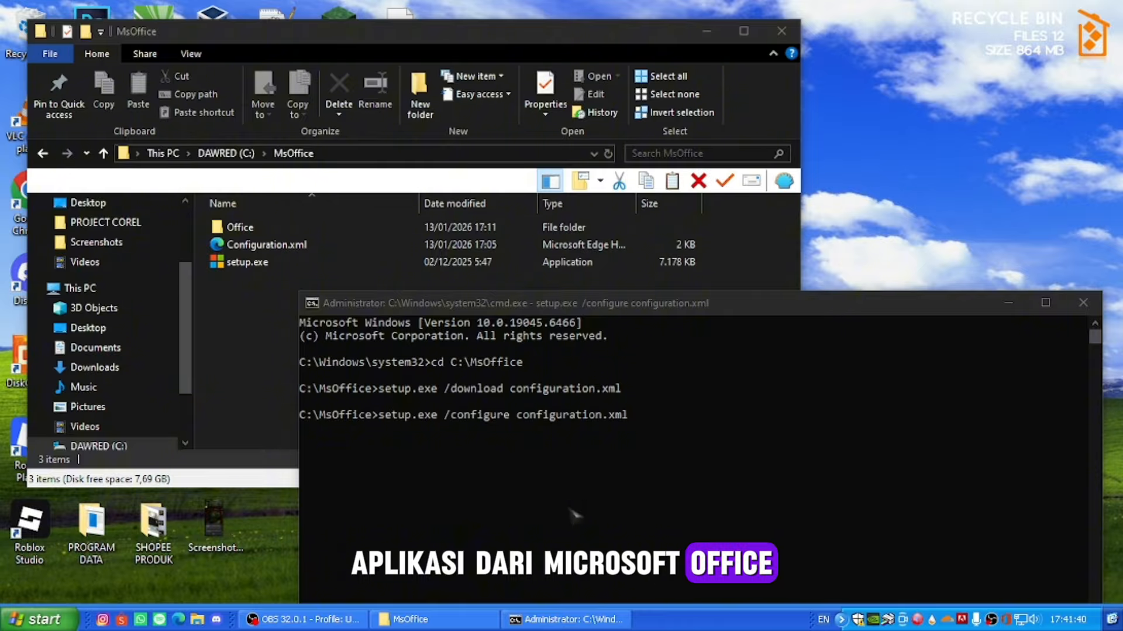
{"action": "left_click", "coordinate": [707, 30]}
{"action": "left_click_drag", "start_coordinate": [786, 310], "coordinate": [633, 175]}
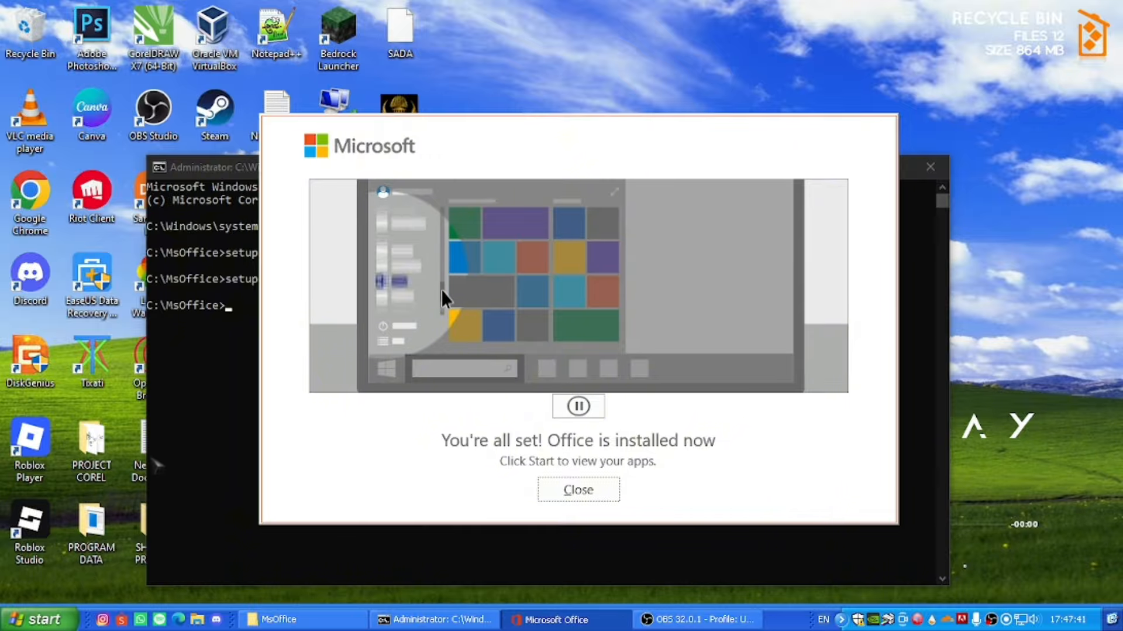
Step: Check the command prompt, minimize it, and close the Office installation completion window
{"action": "left_click", "coordinate": [224, 183]}
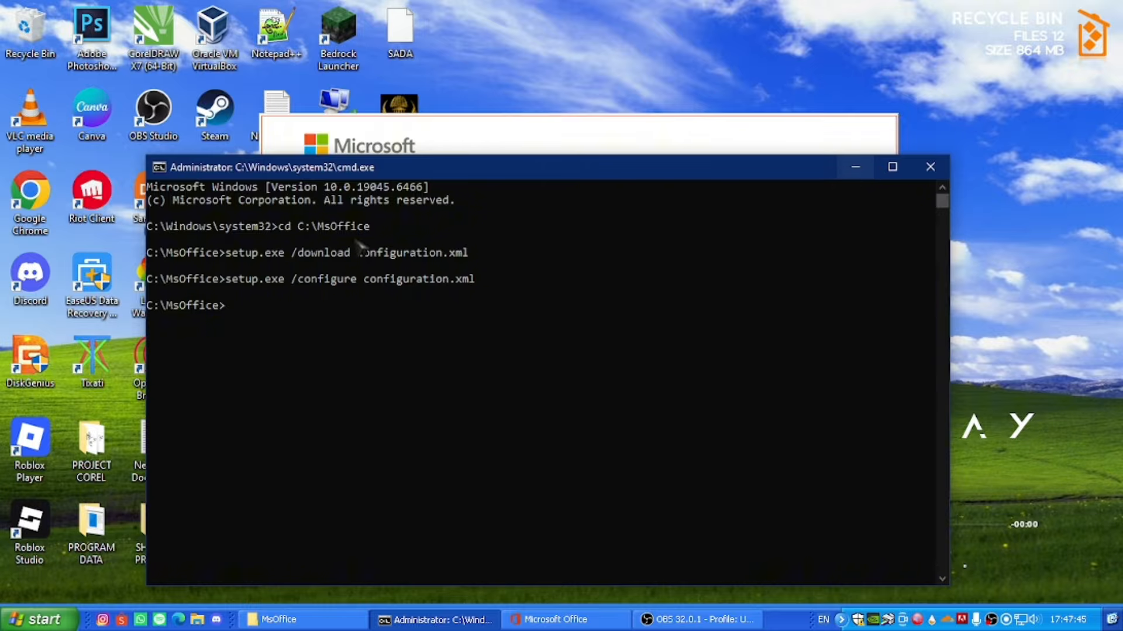
{"action": "left_click", "coordinate": [863, 169]}
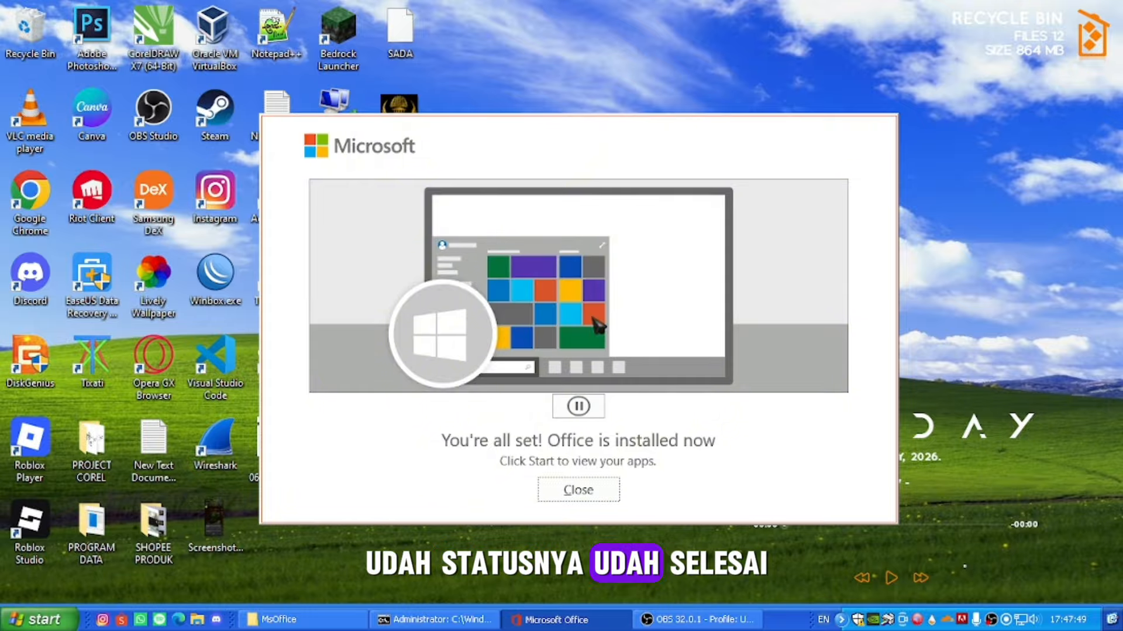
{"action": "left_click", "coordinate": [578, 489]}
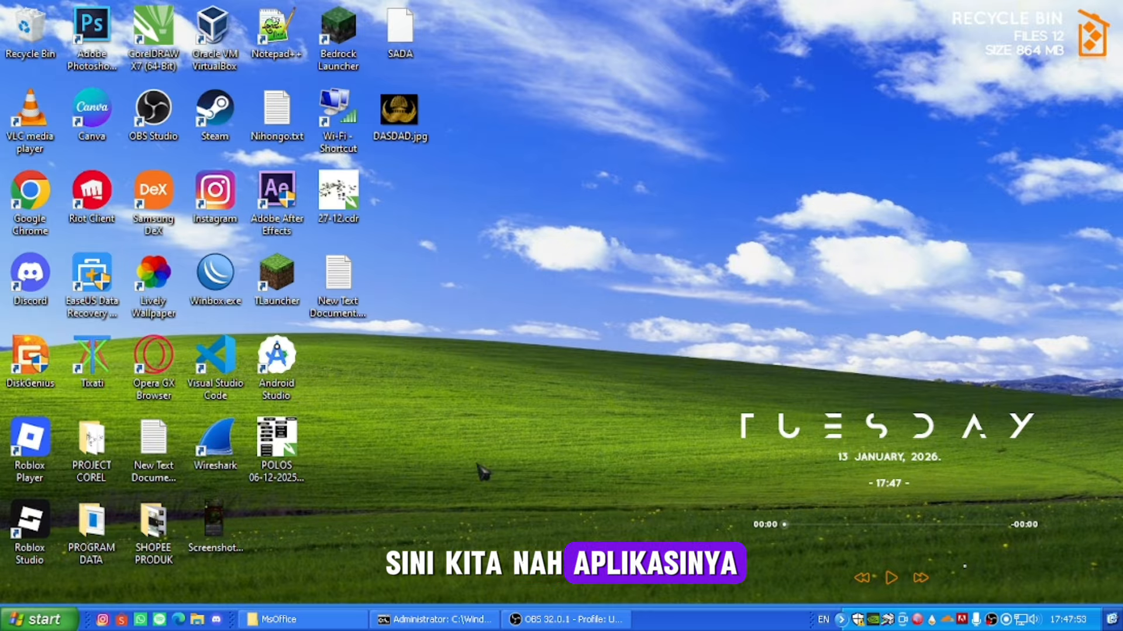
Step: Search the Start menu for word and launch Word
{"action": "left_click", "coordinate": [31, 622]}
{"action": "type", "text": "word"}
{"action": "left_click", "coordinate": [191, 165]}
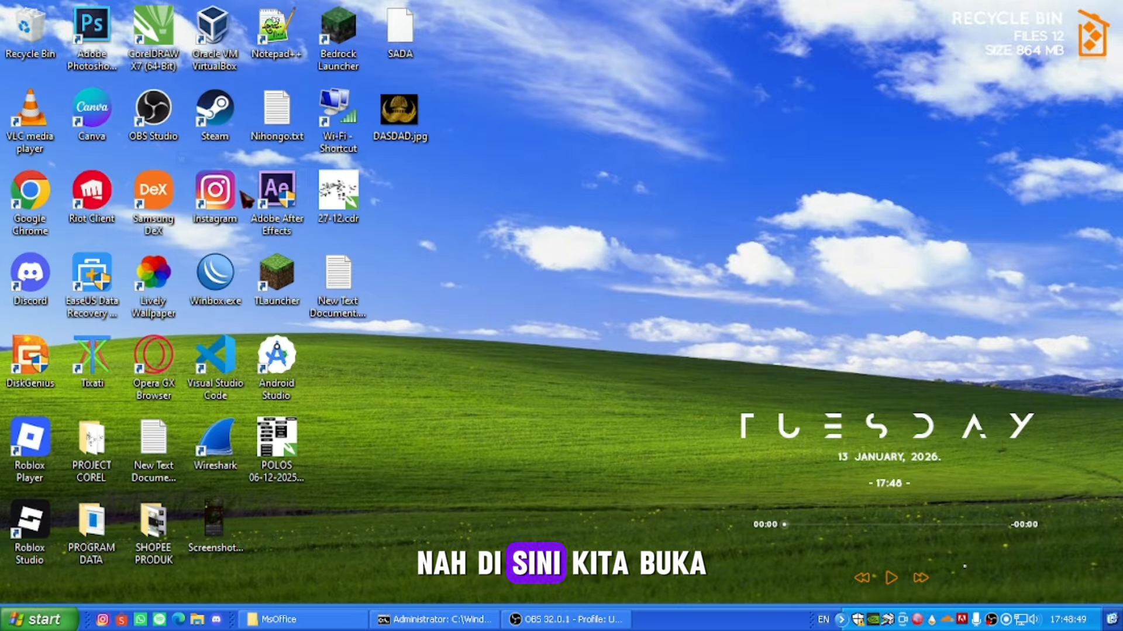
Step: Open the Windows Start menu to check the recently added Office apps, then return to Word's start screen
{"action": "key", "text": "super"}
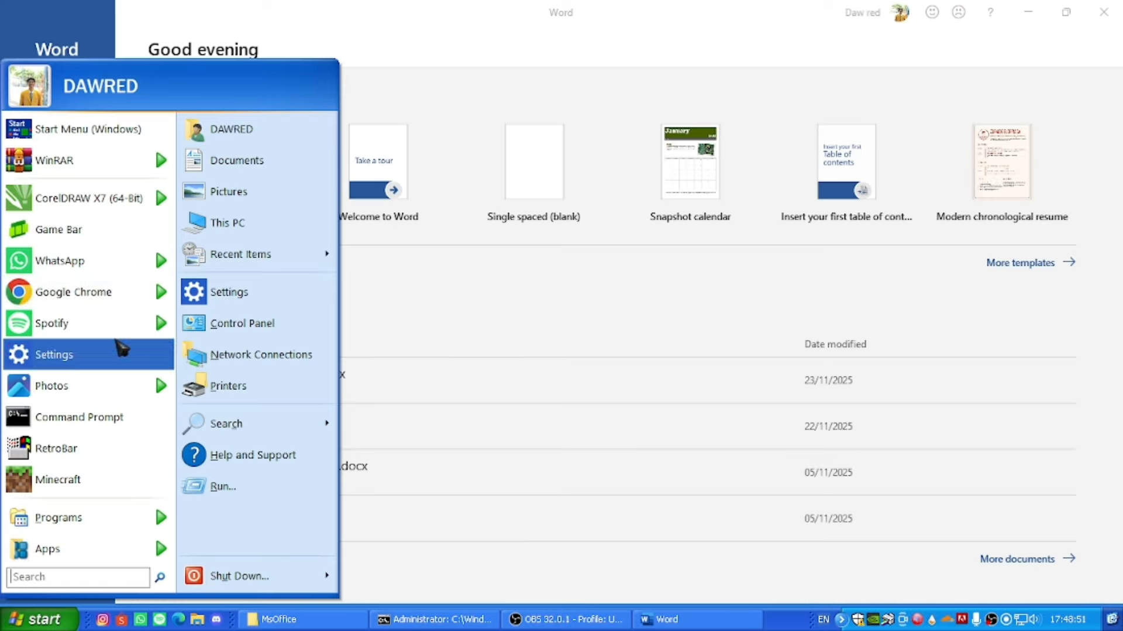
{"action": "left_click", "coordinate": [125, 144]}
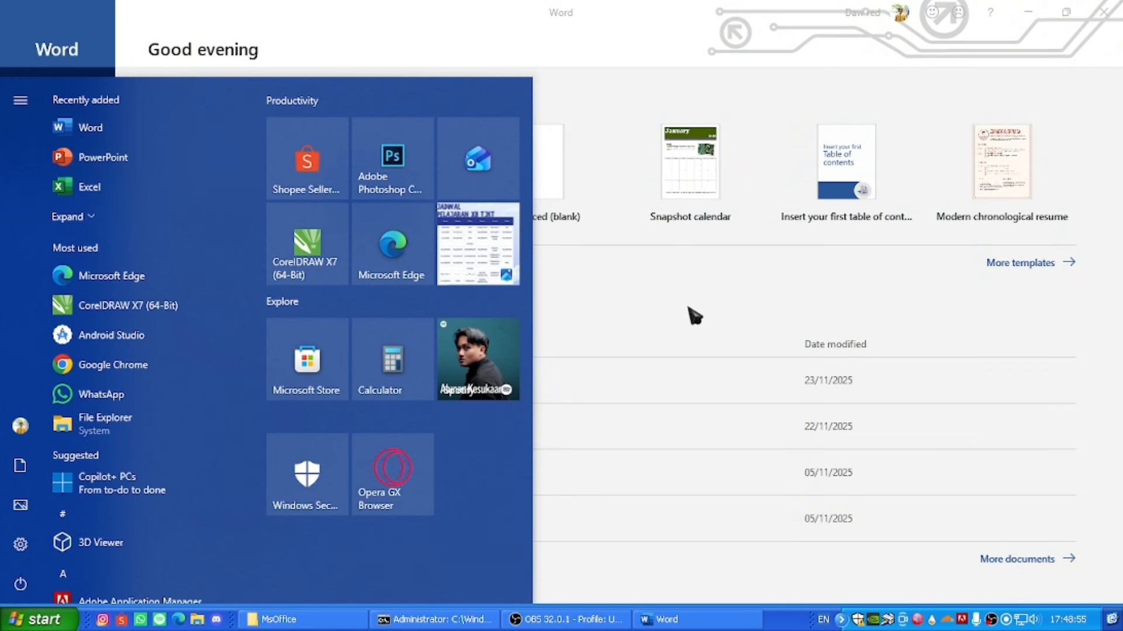
{"action": "left_click", "coordinate": [394, 50]}
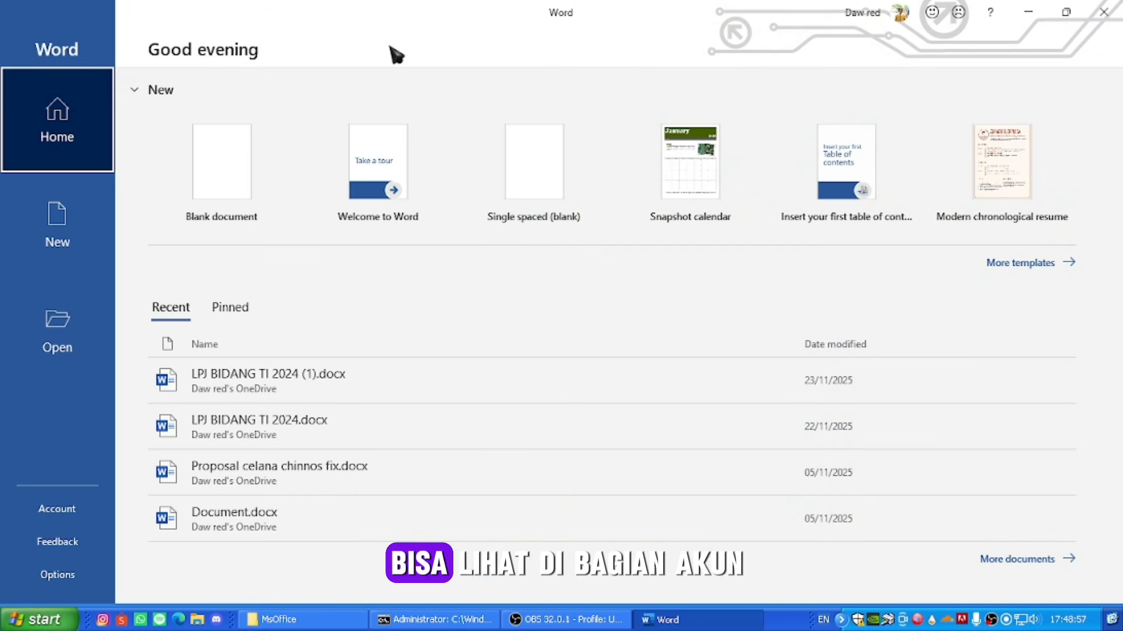
{"action": "left_click", "coordinate": [82, 517]}
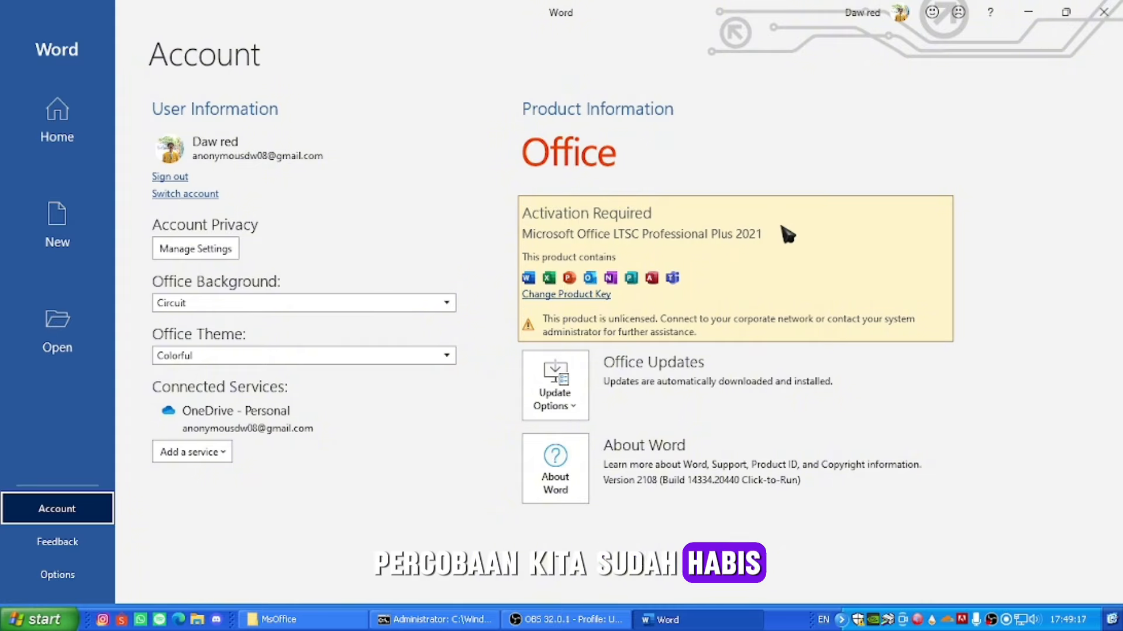
{"action": "left_click", "coordinate": [72, 141]}
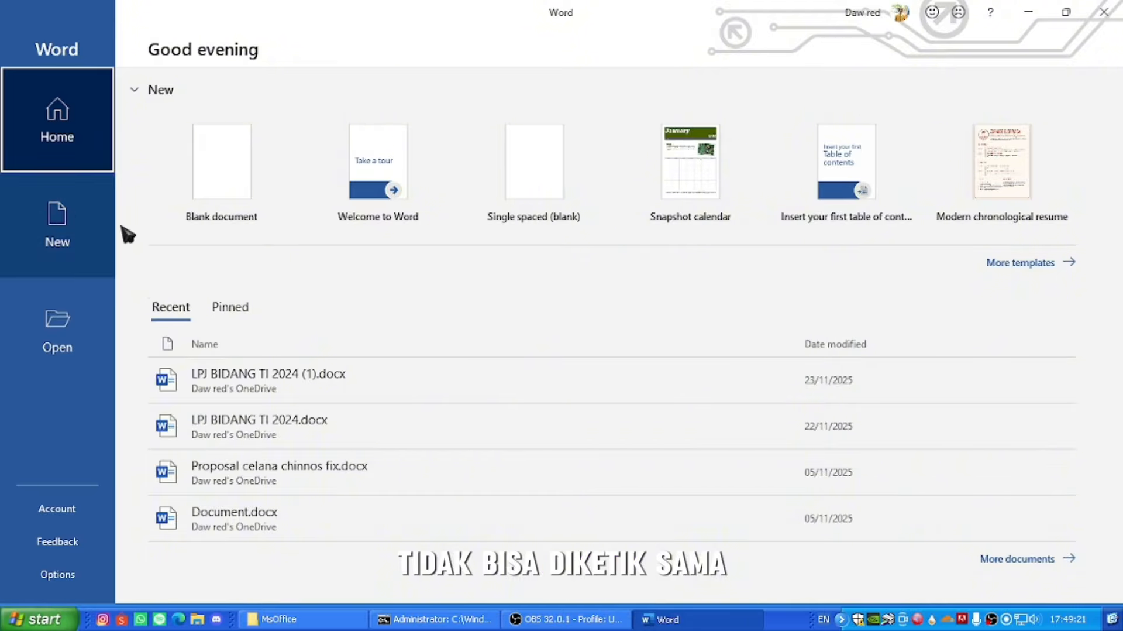
{"action": "left_click", "coordinate": [82, 523]}
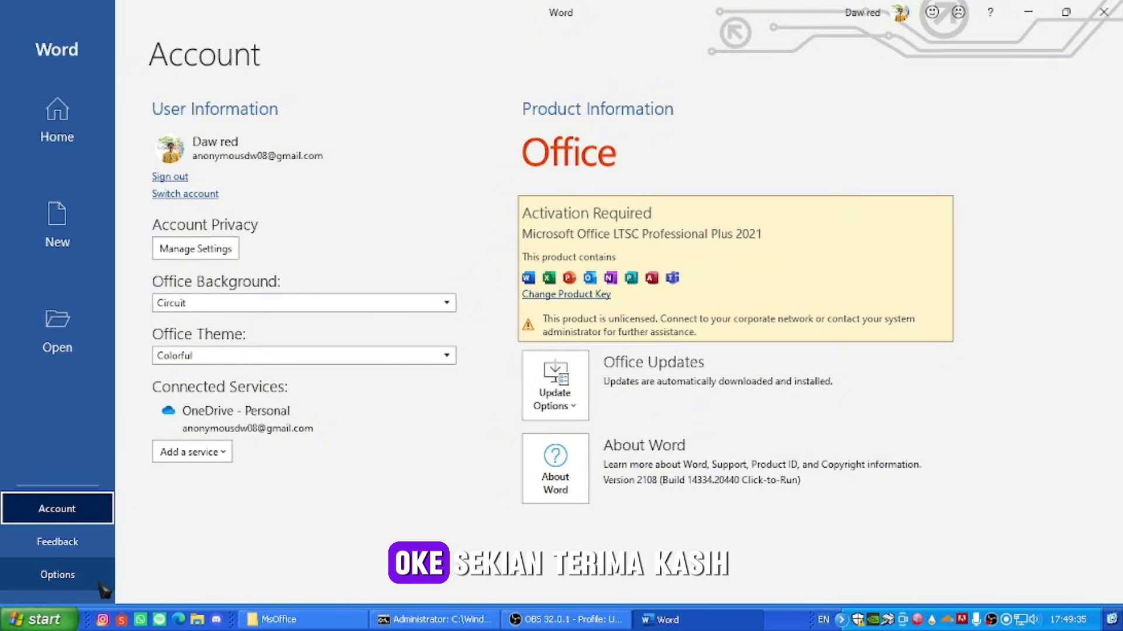
{"action": "left_click", "coordinate": [1035, 14]}
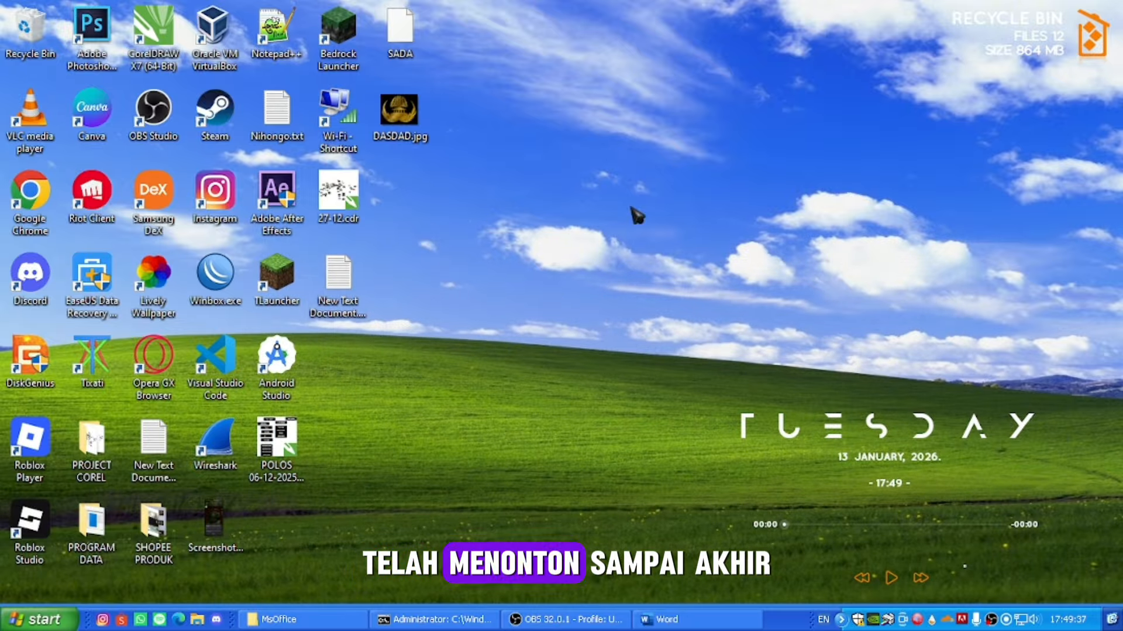
{"action": "left_click", "coordinate": [664, 618]}
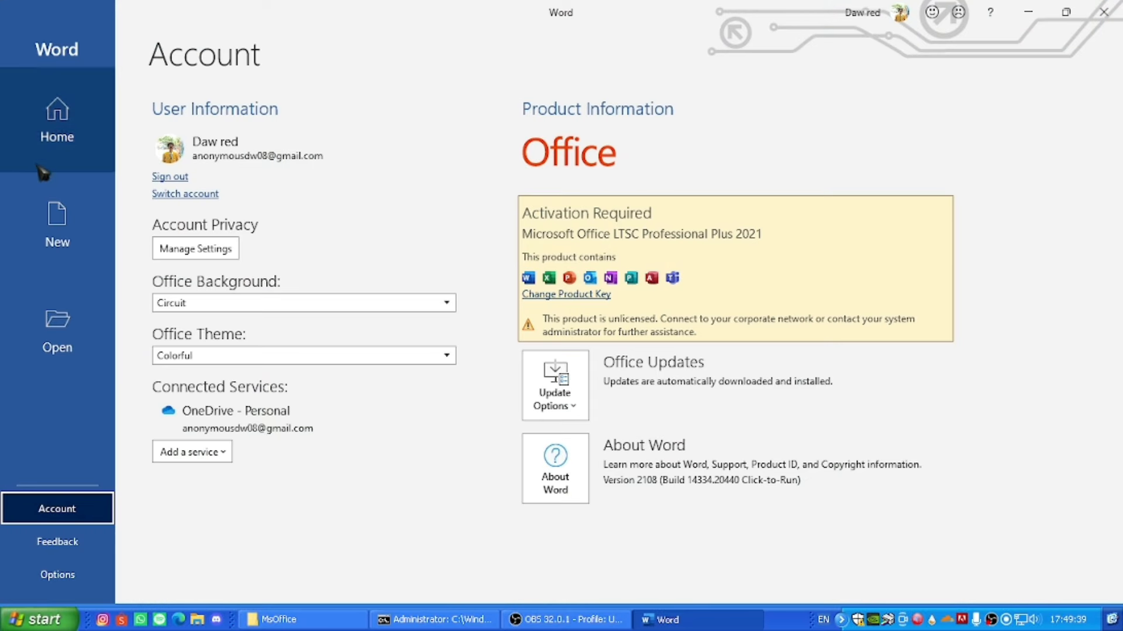